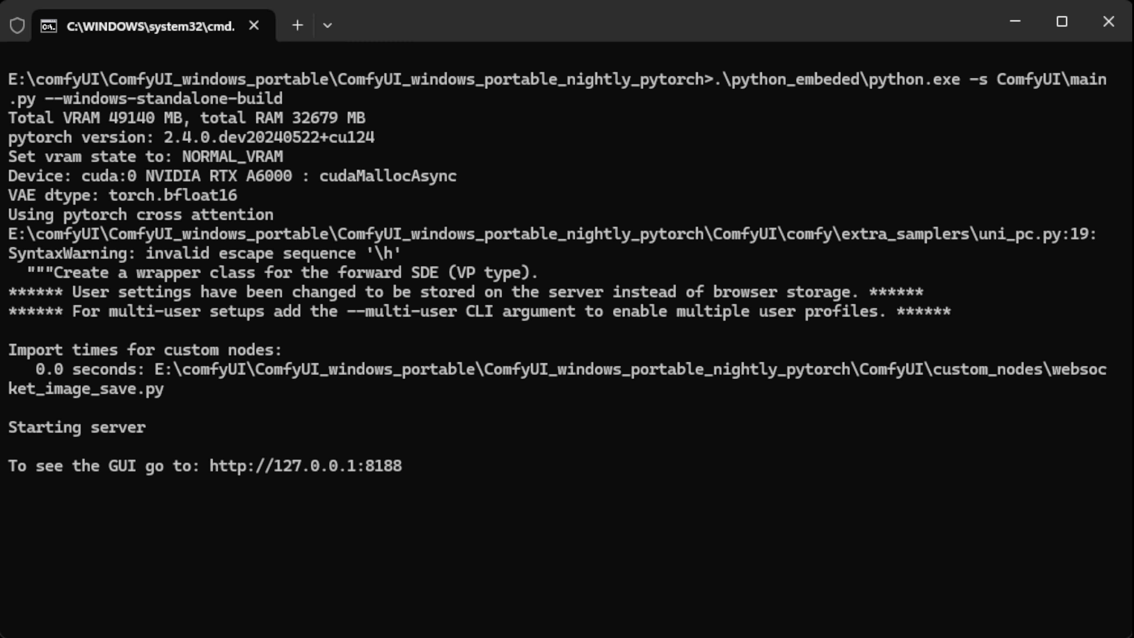
drag(420, 469, 213, 474)
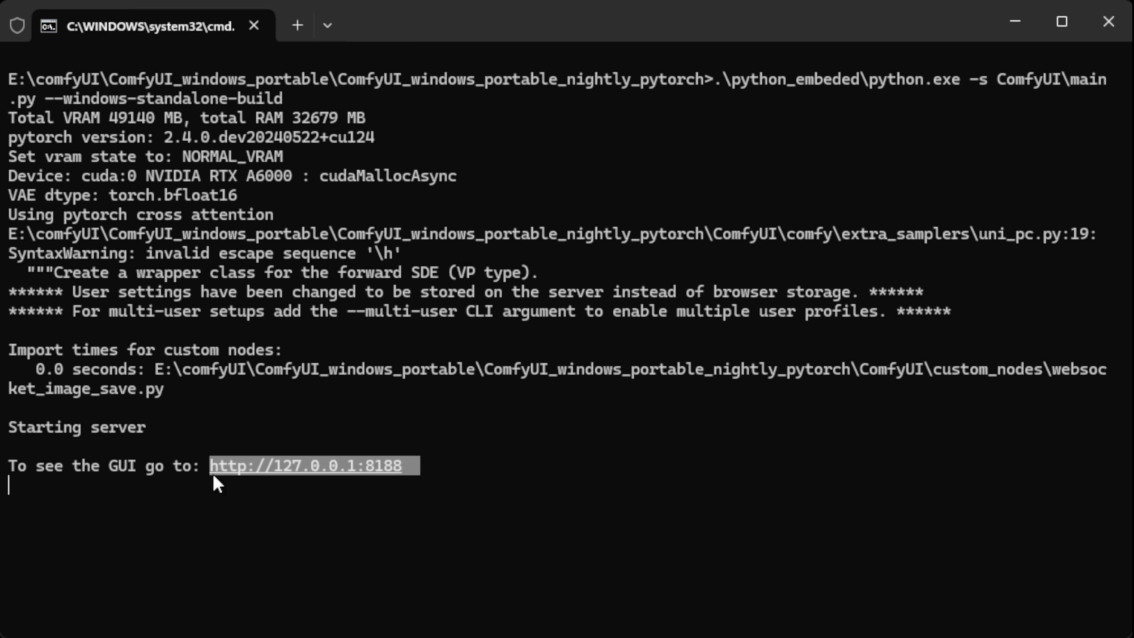
drag(431, 475, 197, 469)
key(ctrl+c)
right_click(319, 580)
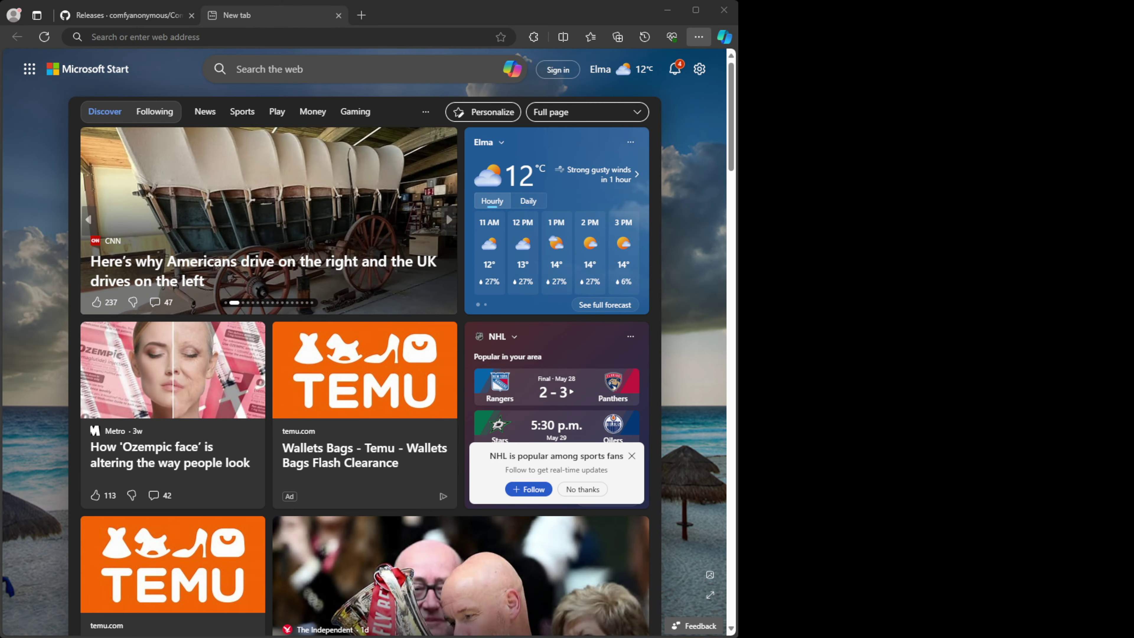
click(228, 38)
key(ctrl+v)
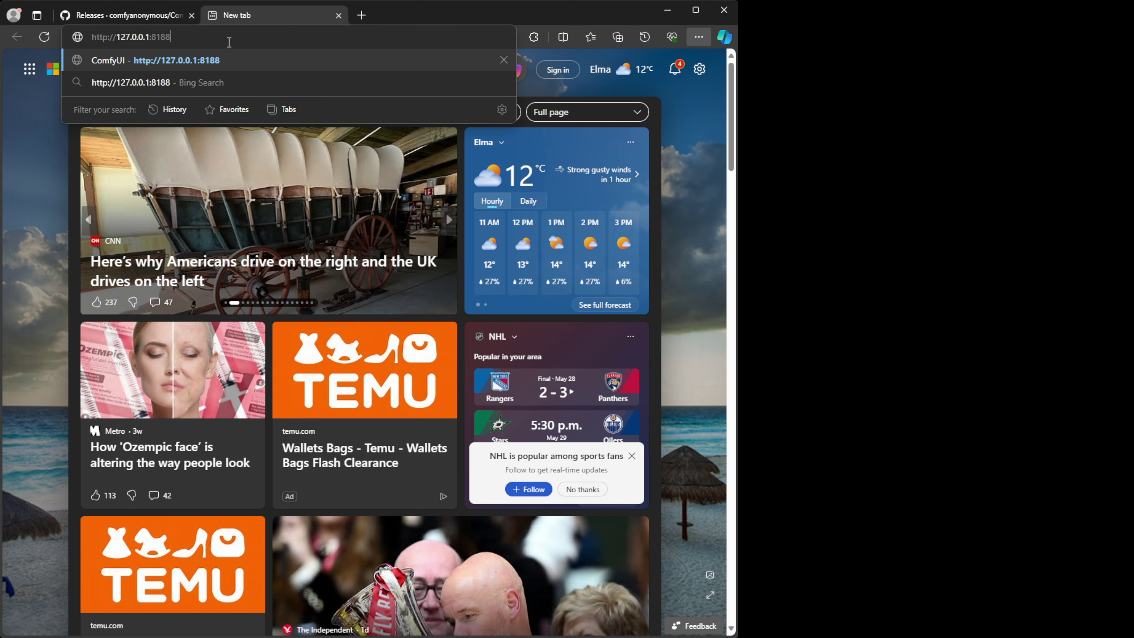
key(Return)
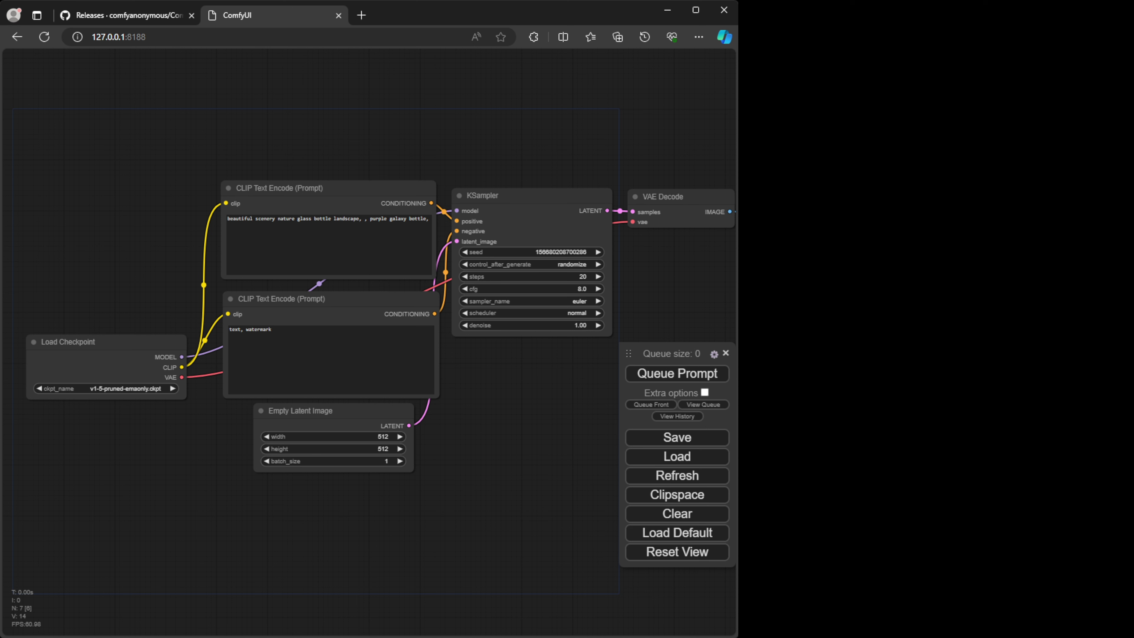
Try to run the default workflow with the v1-5-pruned-emaonly.ckpt checkpoint and dismiss the dialog it raises
key(alt+Tab)
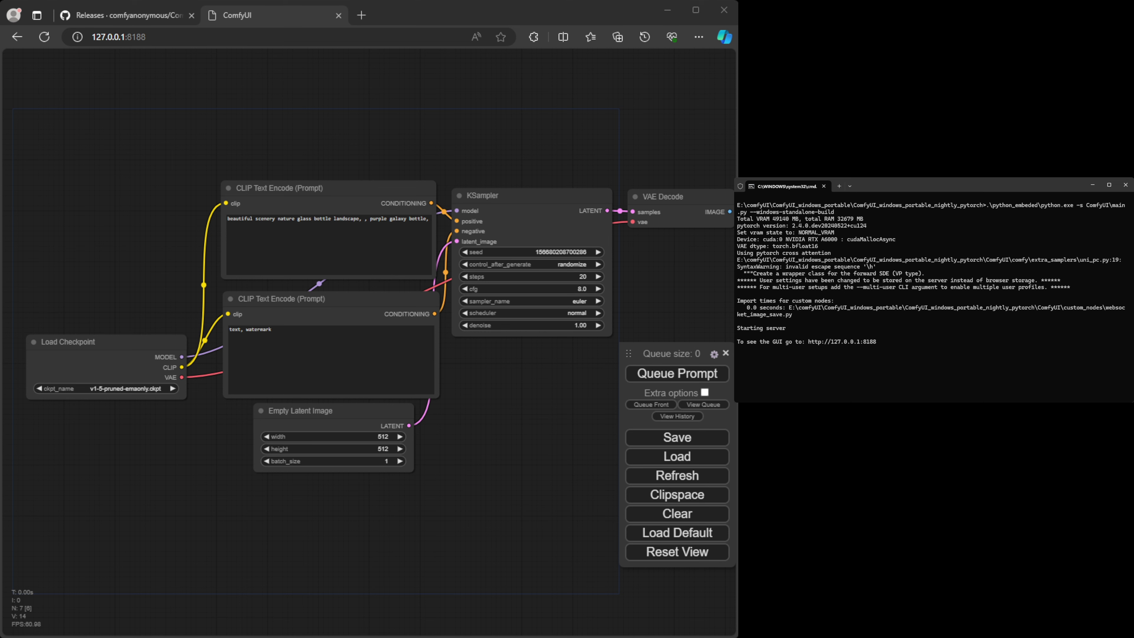
click(458, 156)
scroll(458, 156, down, 3)
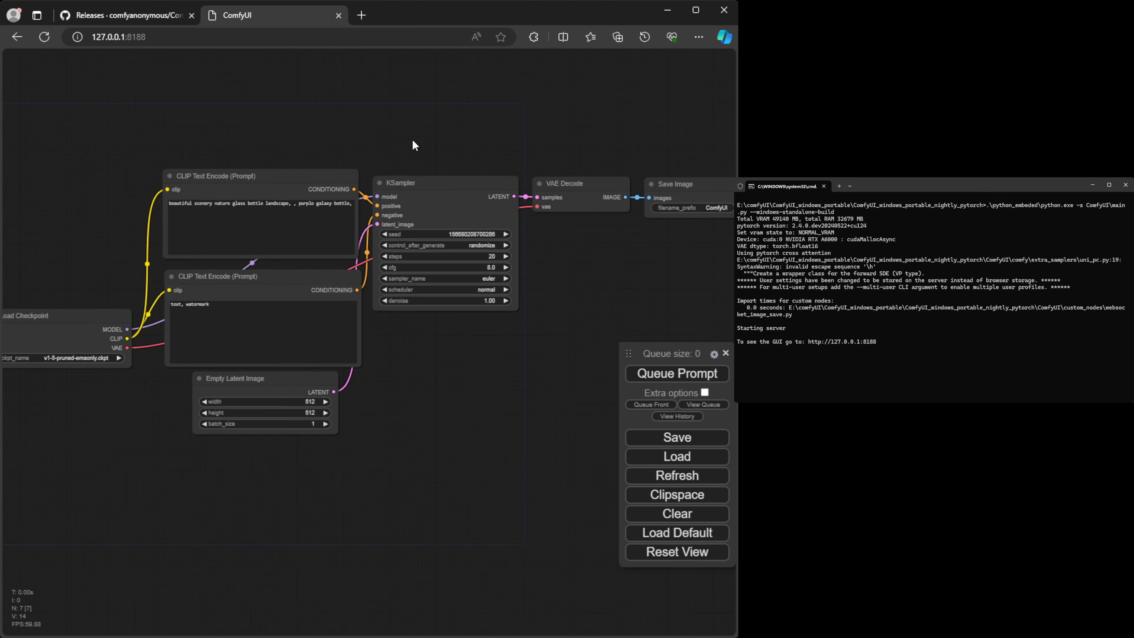
drag(346, 479, 370, 493)
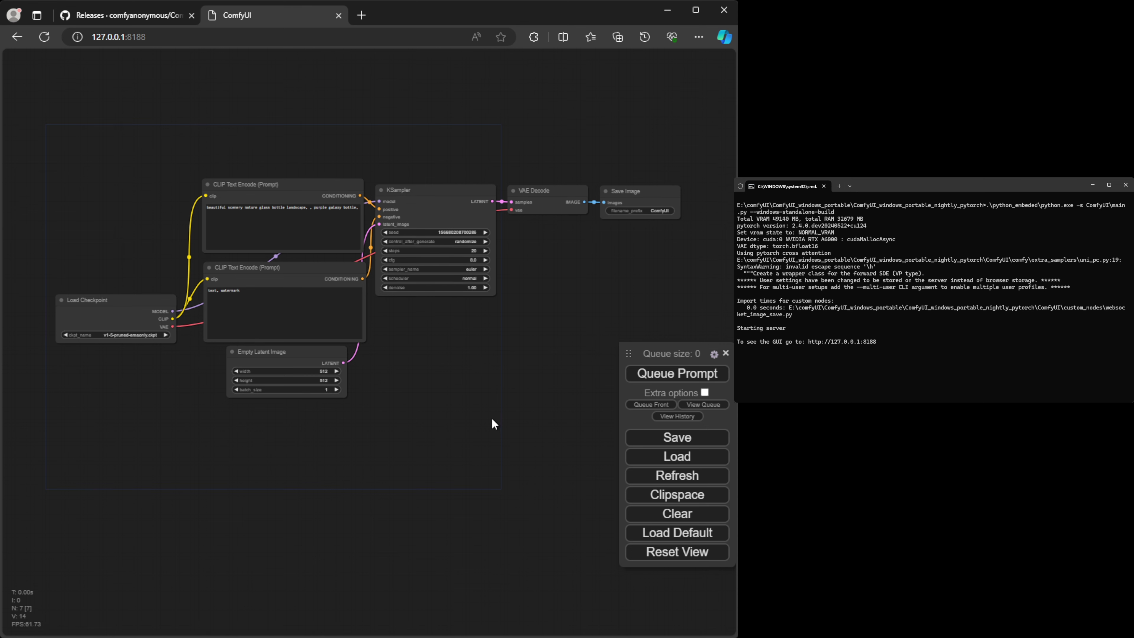
mouse_move(492, 418)
mouse_down()
mouse_move(557, 364)
mouse_move(474, 414)
mouse_up()
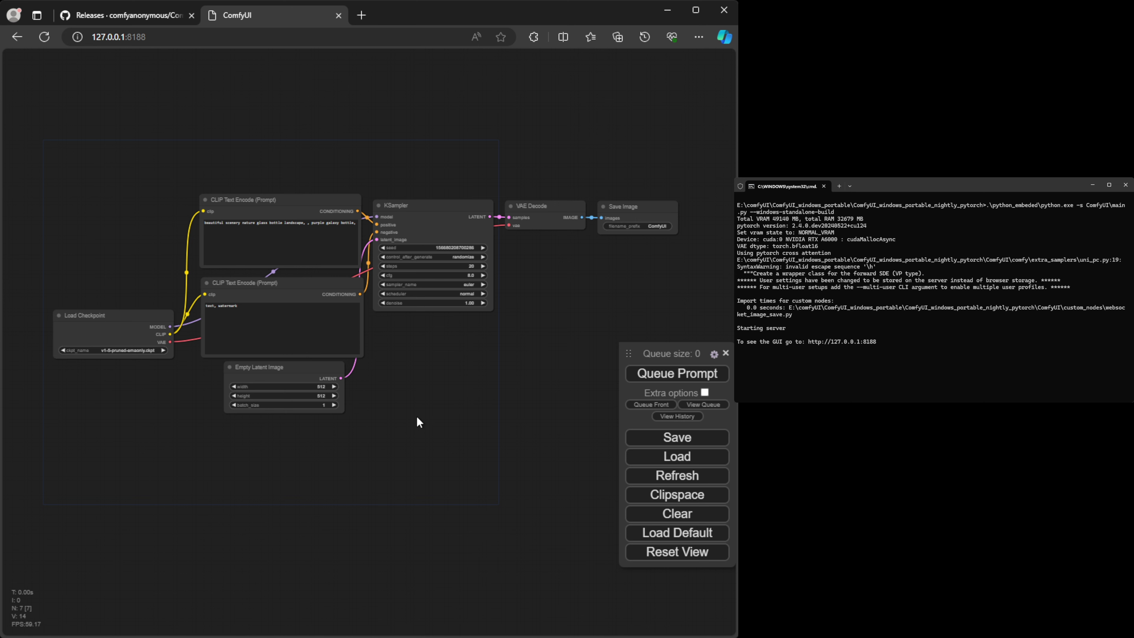
mouse_move(416, 416)
mouse_down()
mouse_move(451, 408)
mouse_move(414, 409)
mouse_up()
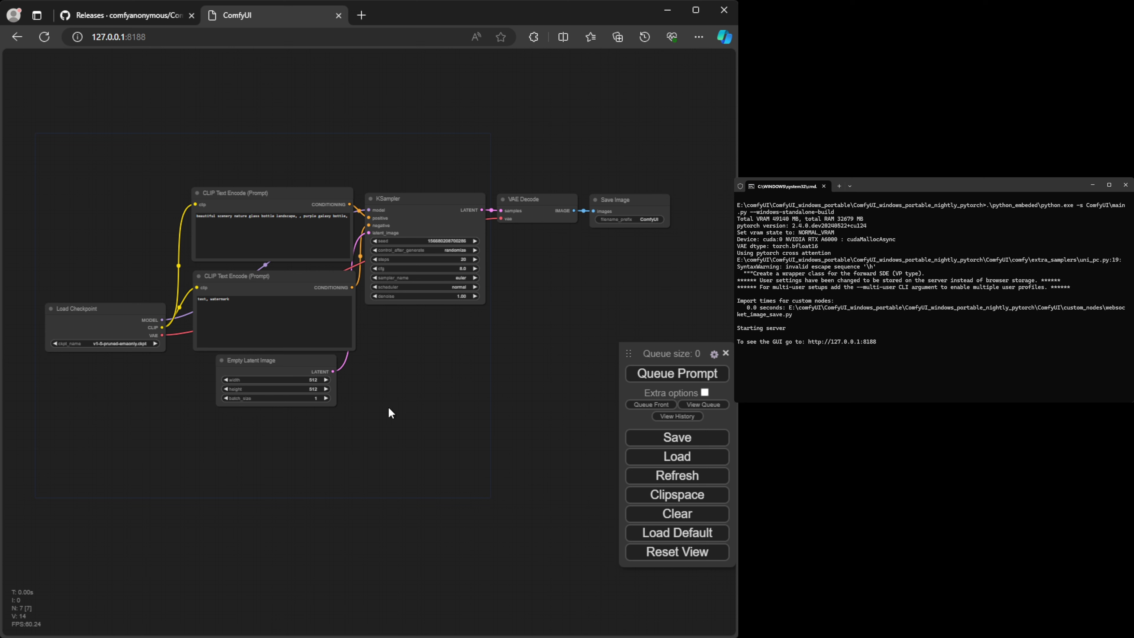
click(673, 376)
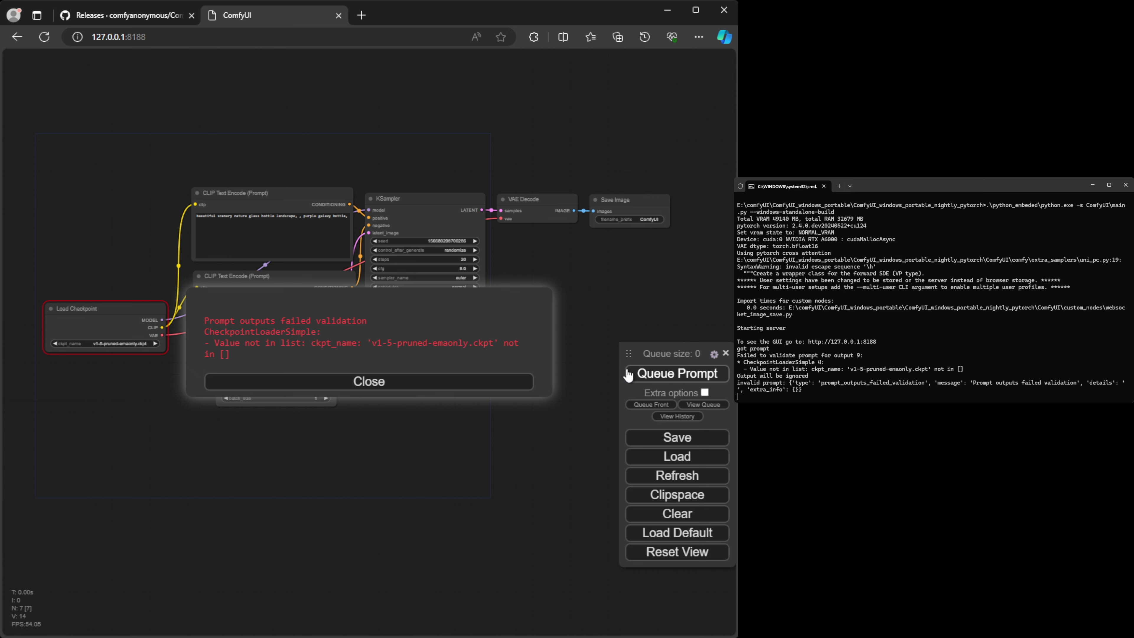
drag(372, 343, 493, 343)
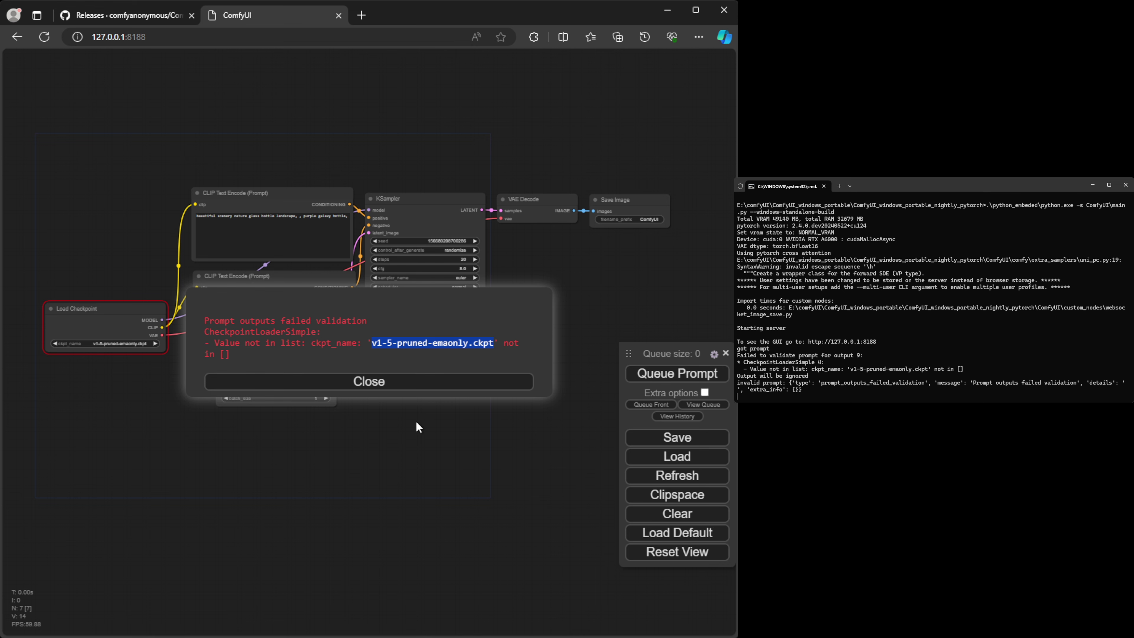
click(402, 385)
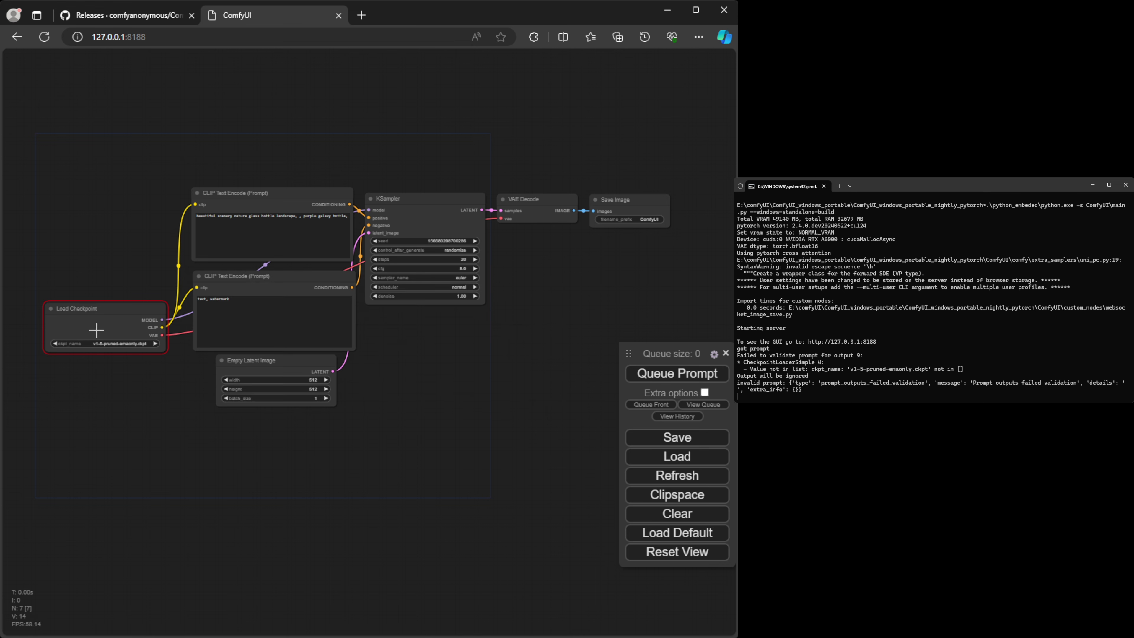
Inspect the Load Checkpoint node's ckpt_name setting and the nodes connected after it
scroll(112, 364, up, 5)
drag(124, 380, 281, 446)
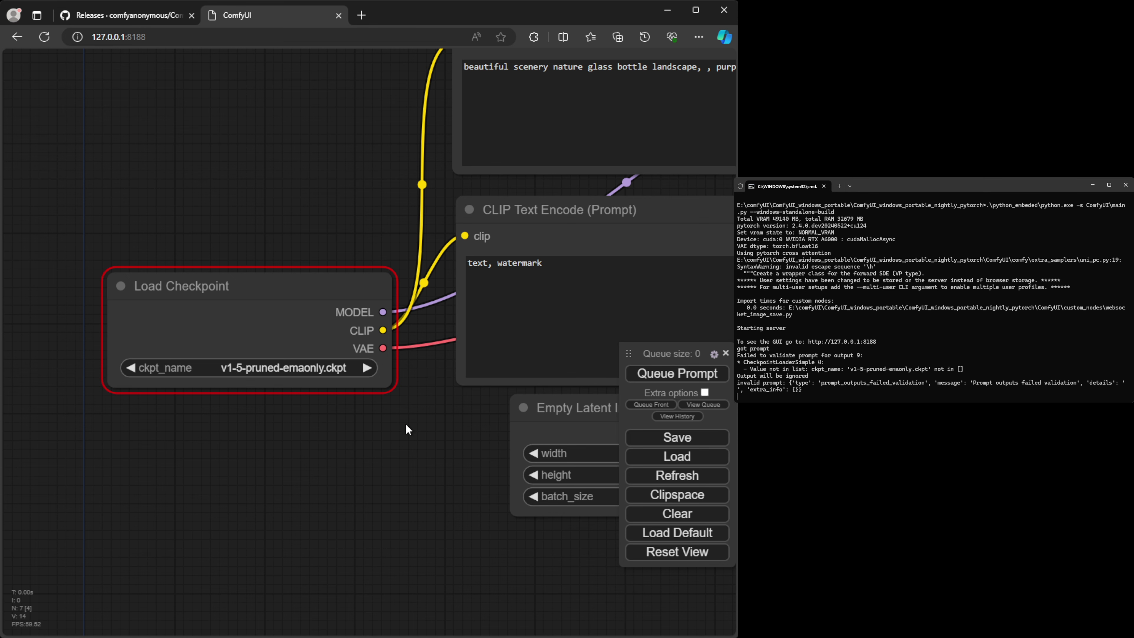
scroll(405, 423, down, 3)
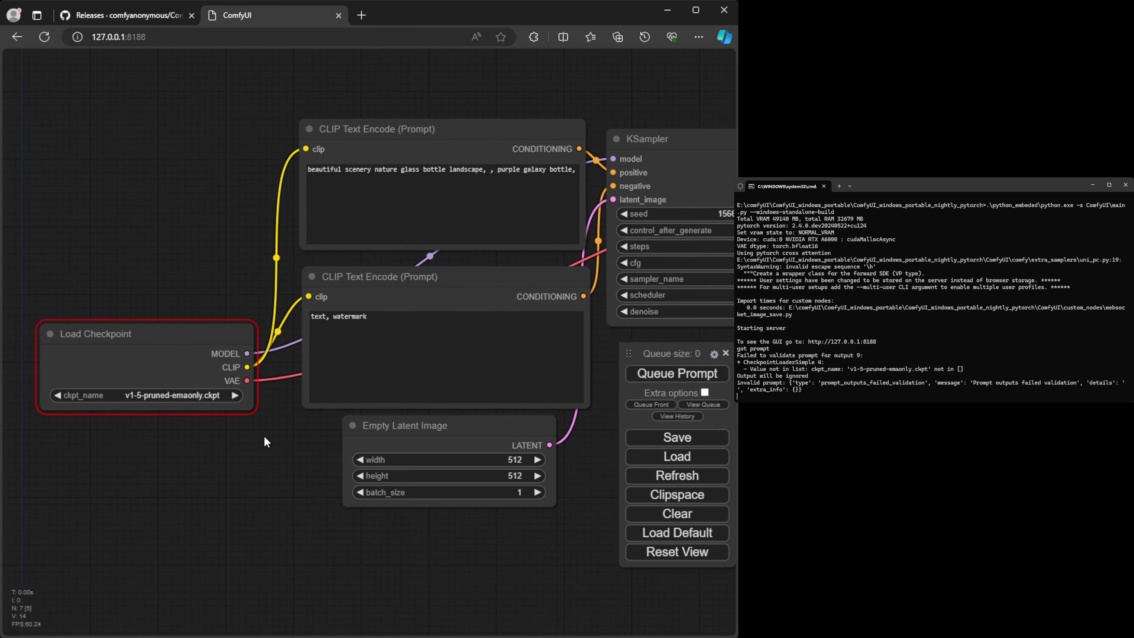
scroll(264, 438, down, 4)
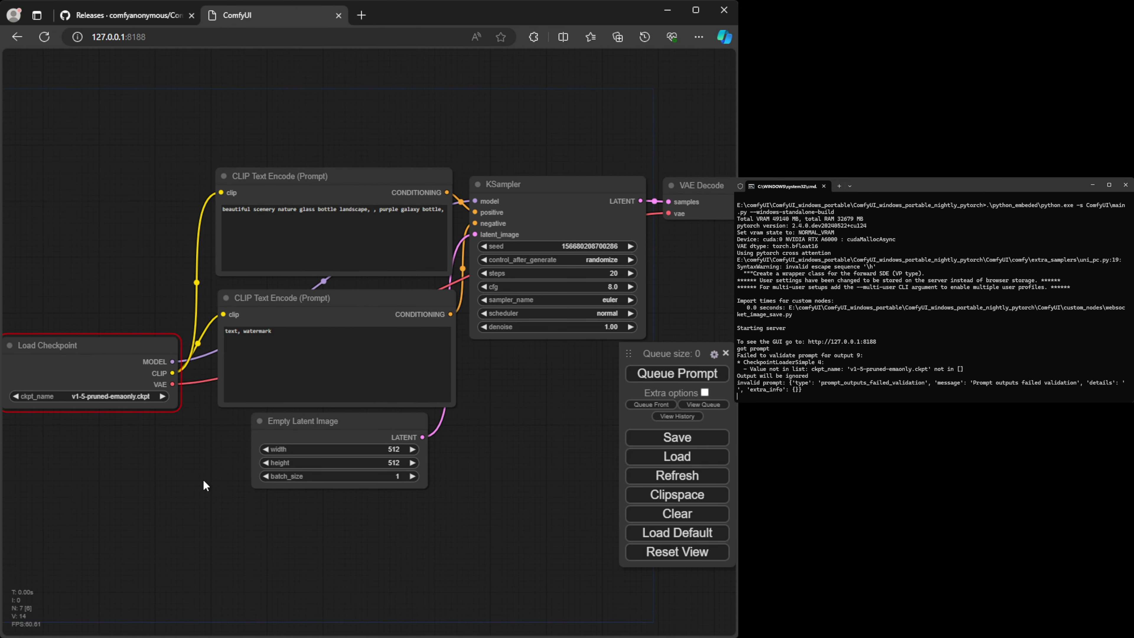
scroll(542, 395, down, 1)
drag(541, 395, 455, 358)
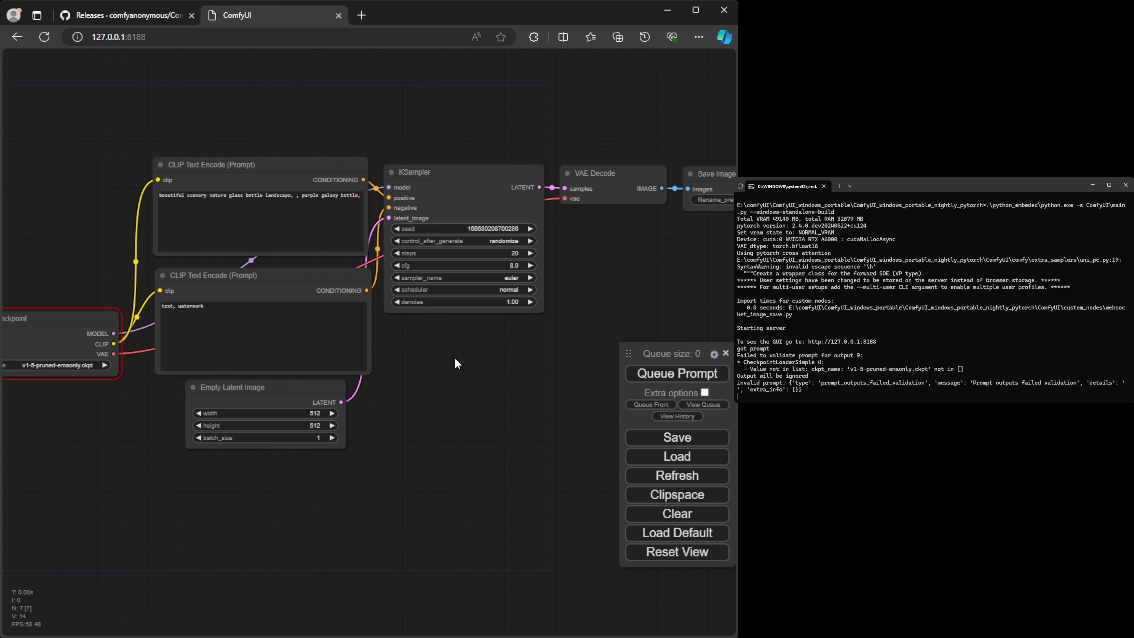
Close the ComfyUI page, search the web for "comfyui manager" and open the ltdrdata/ComfyUI-Manager repository on GitHub
click(339, 15)
click(196, 37)
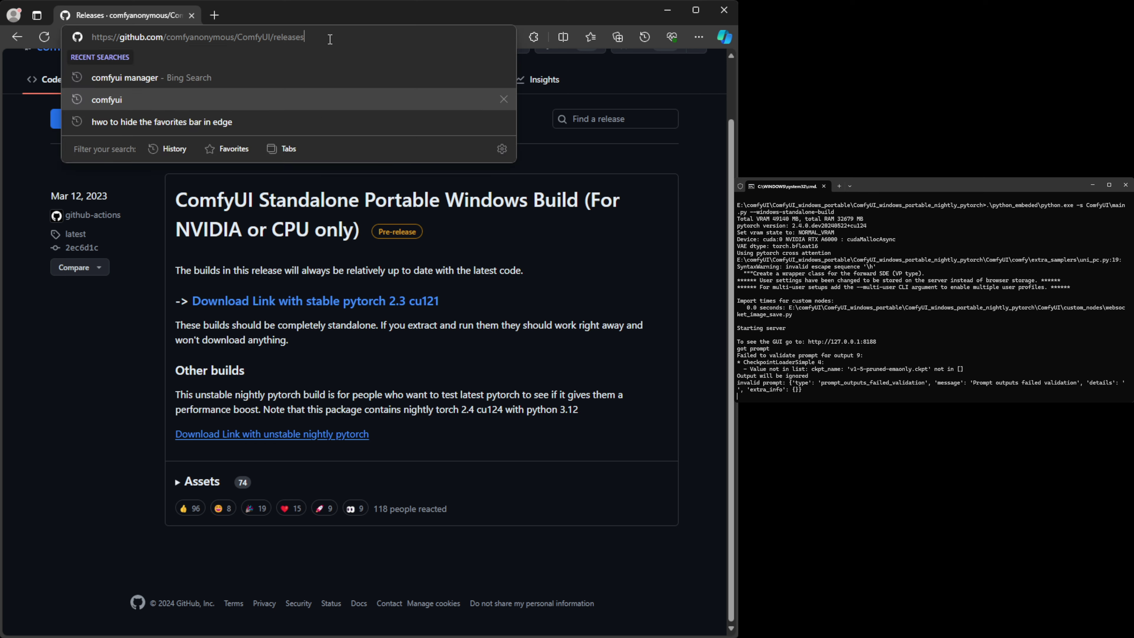
text(com)
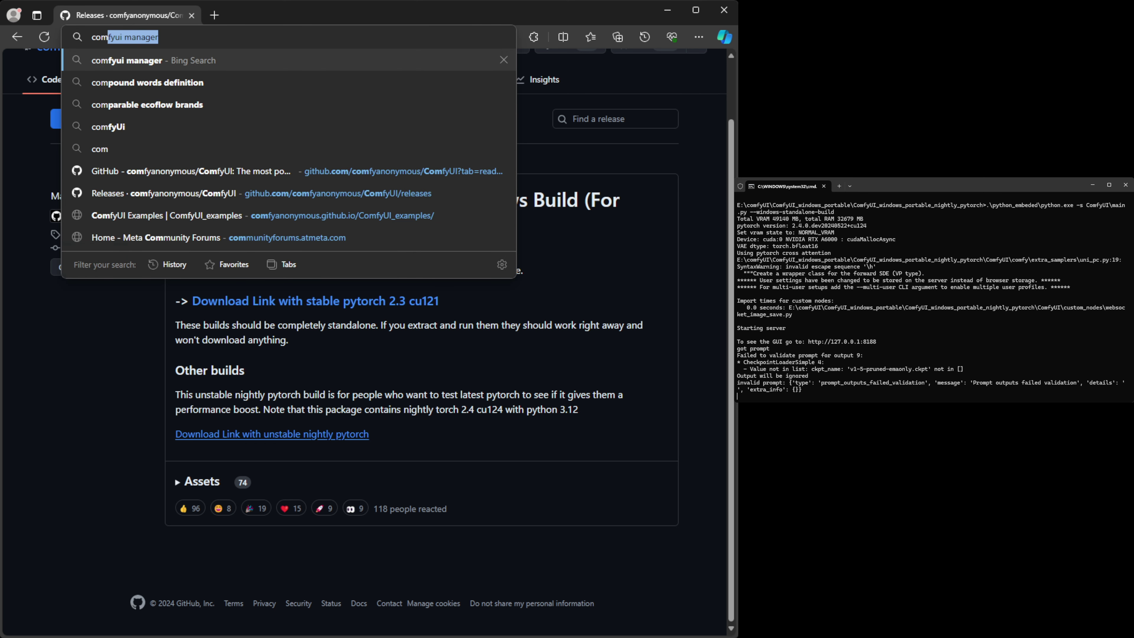
key(Return)
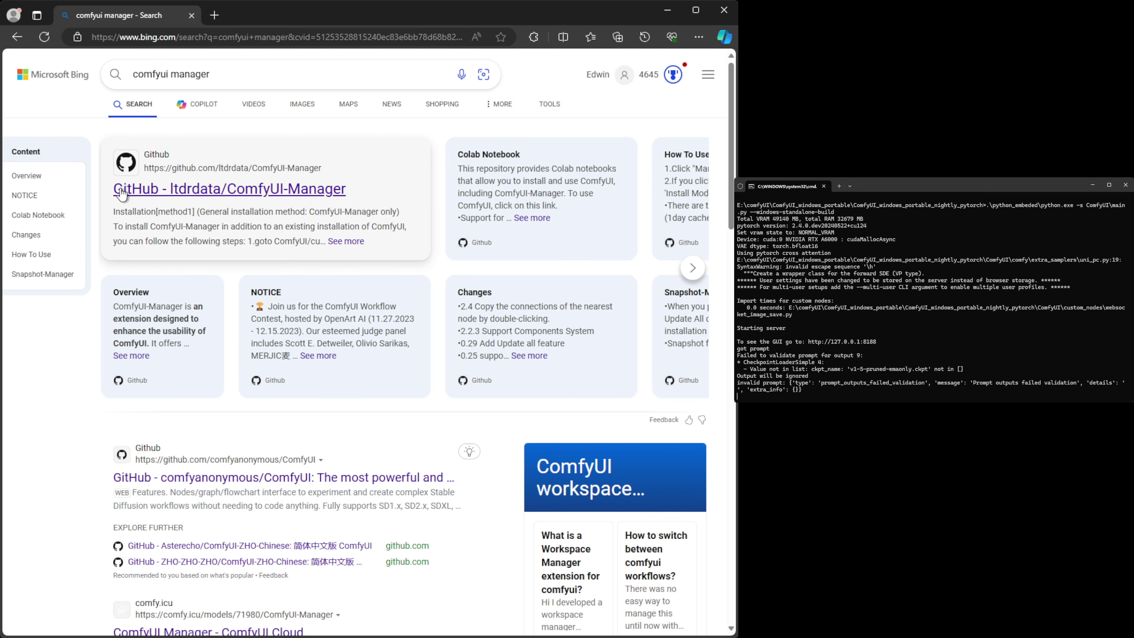
click(339, 191)
Read through the ComfyUI-Manager README, examining its feature overview and the available installation methods
scroll(273, 470, down, 15)
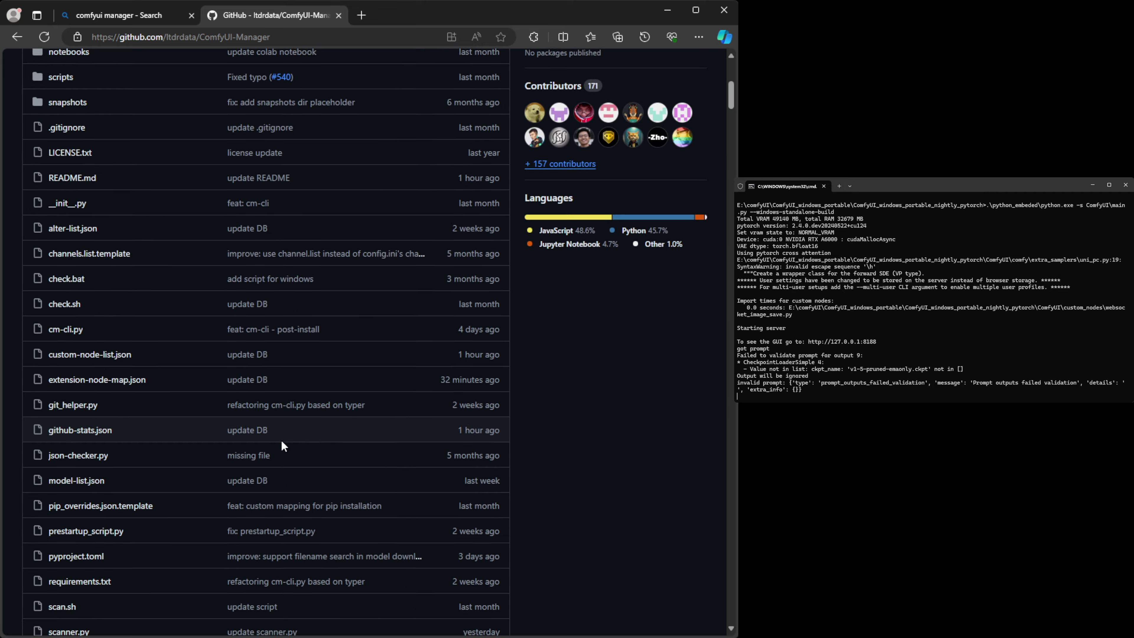
scroll(412, 342, down, 10)
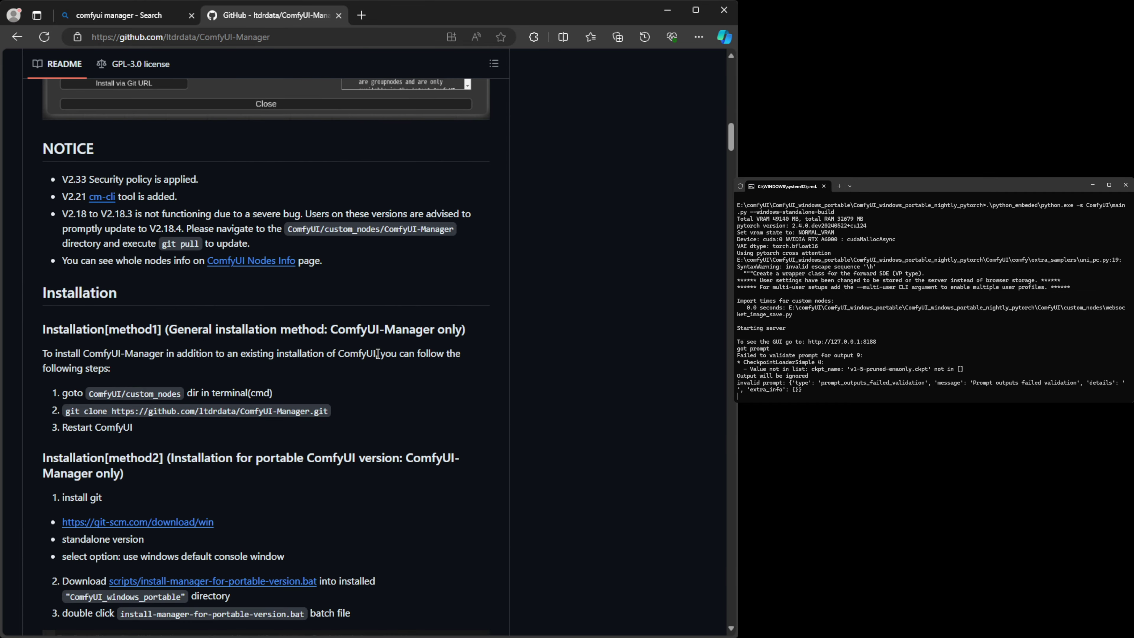
scroll(444, 298, down, 9)
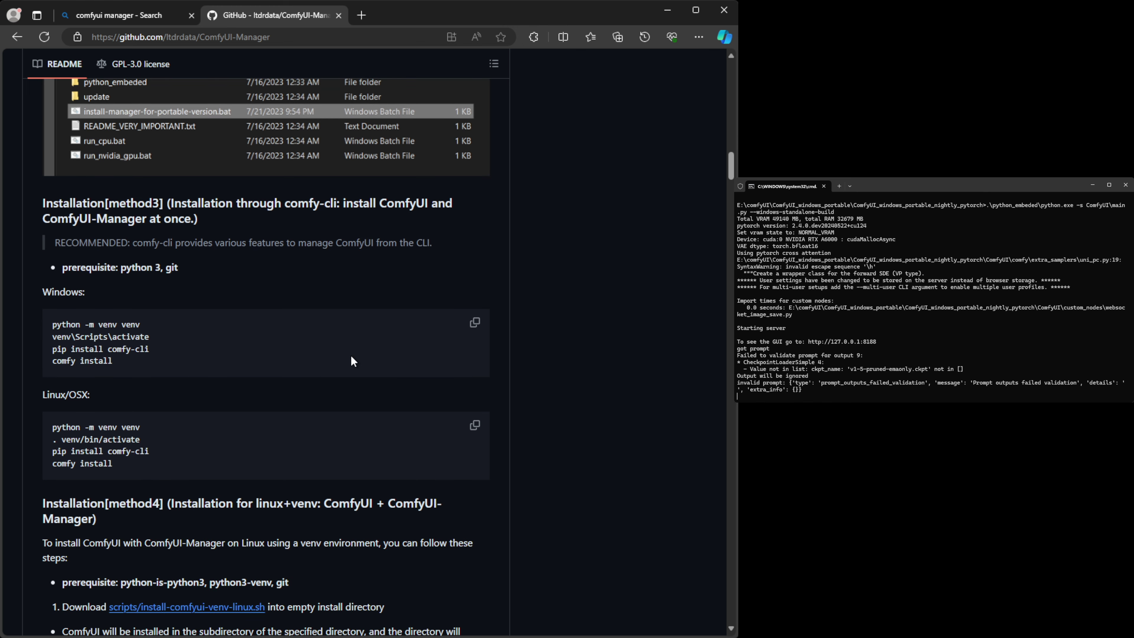
scroll(351, 361, up, 7)
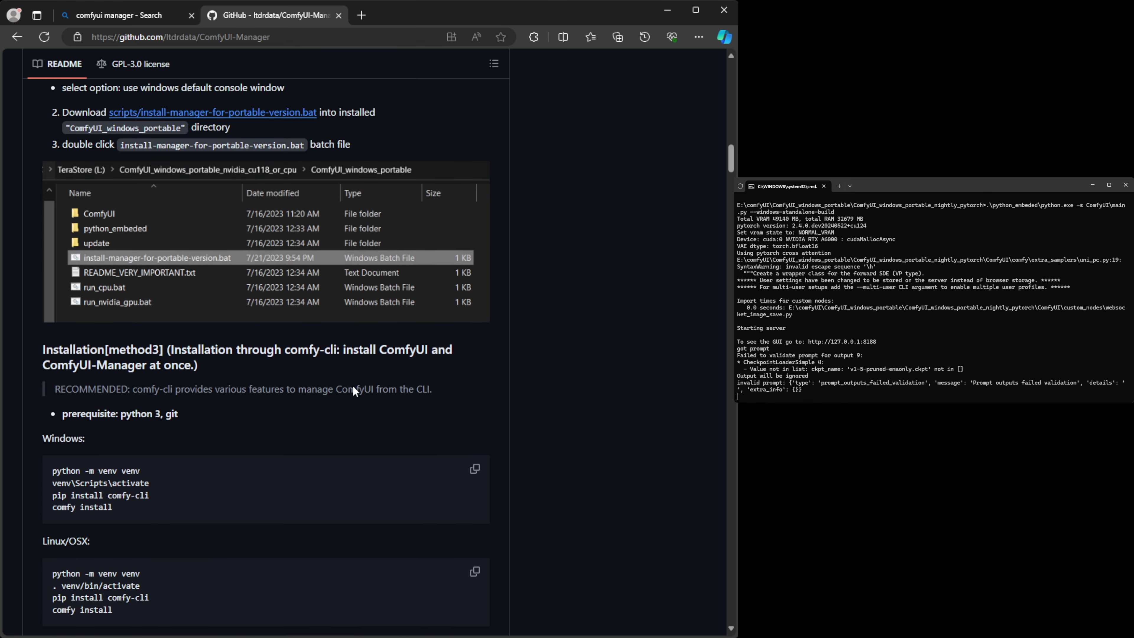
scroll(387, 367, up, 5)
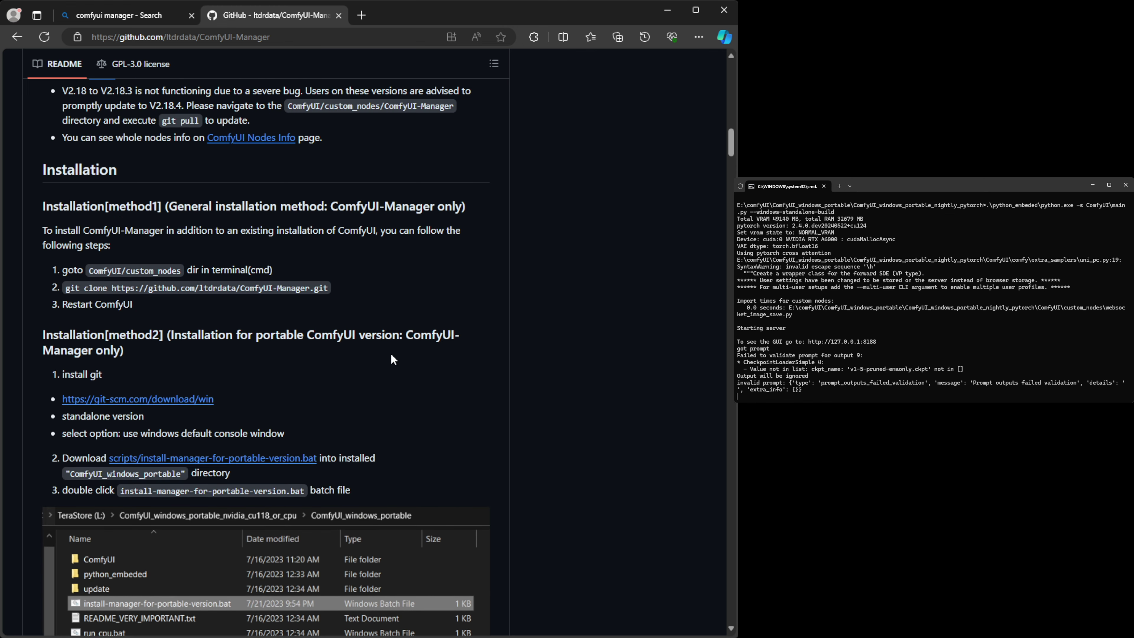
scroll(397, 349, up, 10)
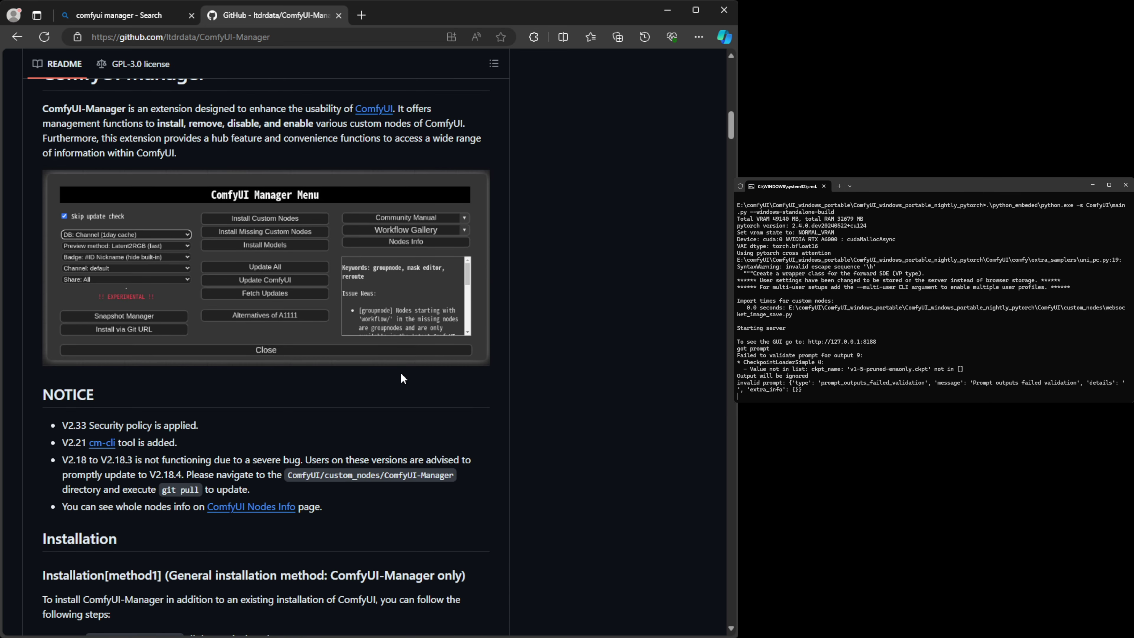
scroll(419, 329, down, 4)
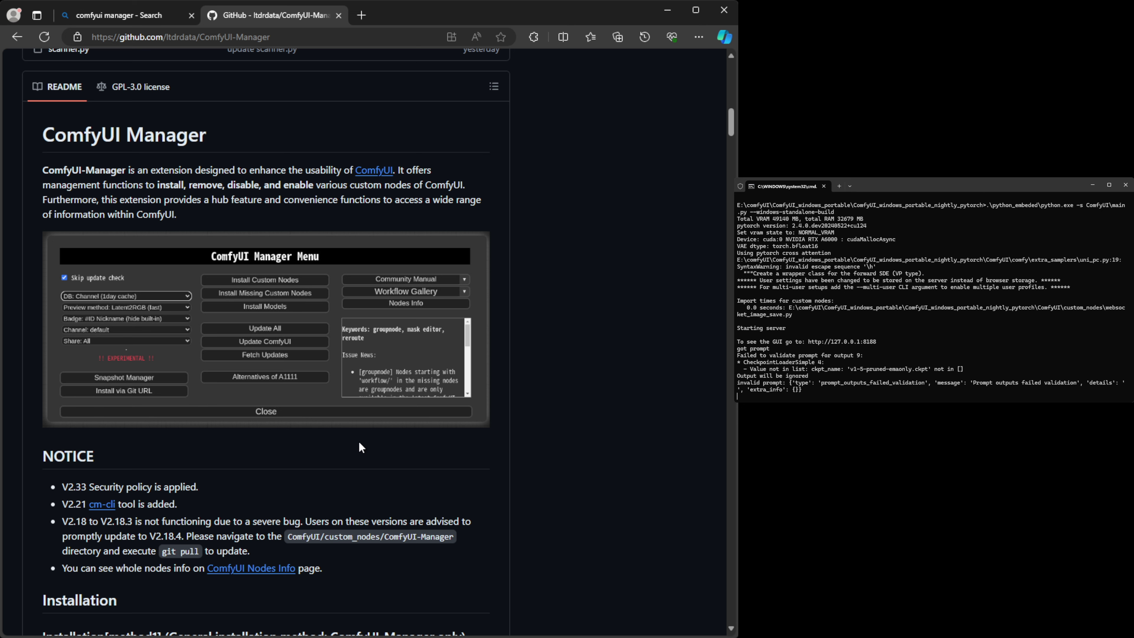
scroll(359, 441, down, 10)
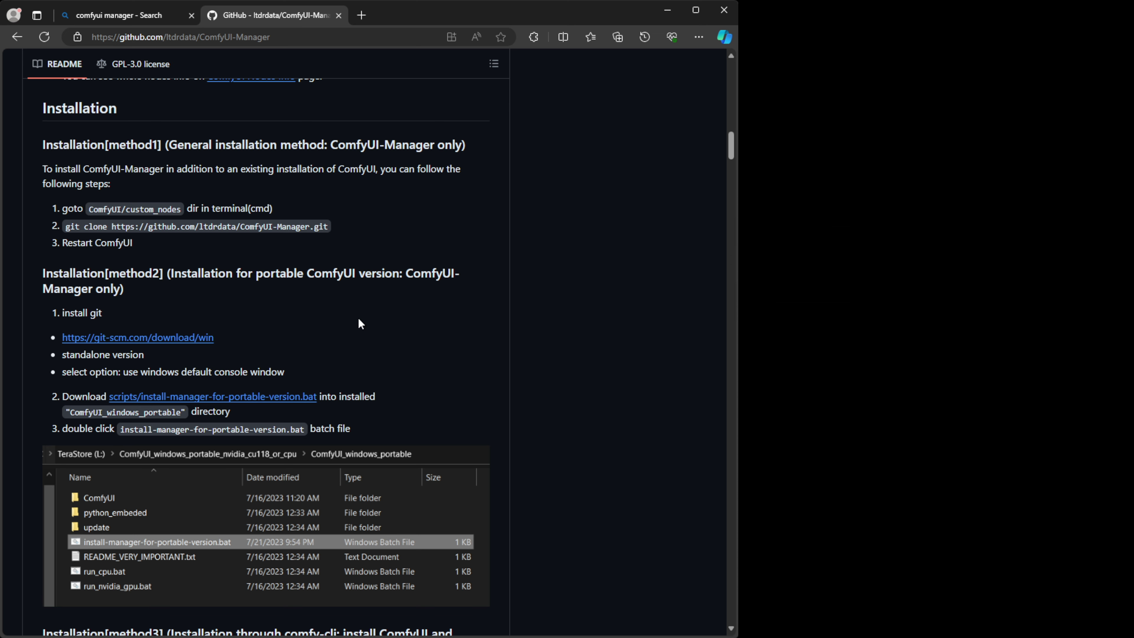
scroll(386, 360, up, 4)
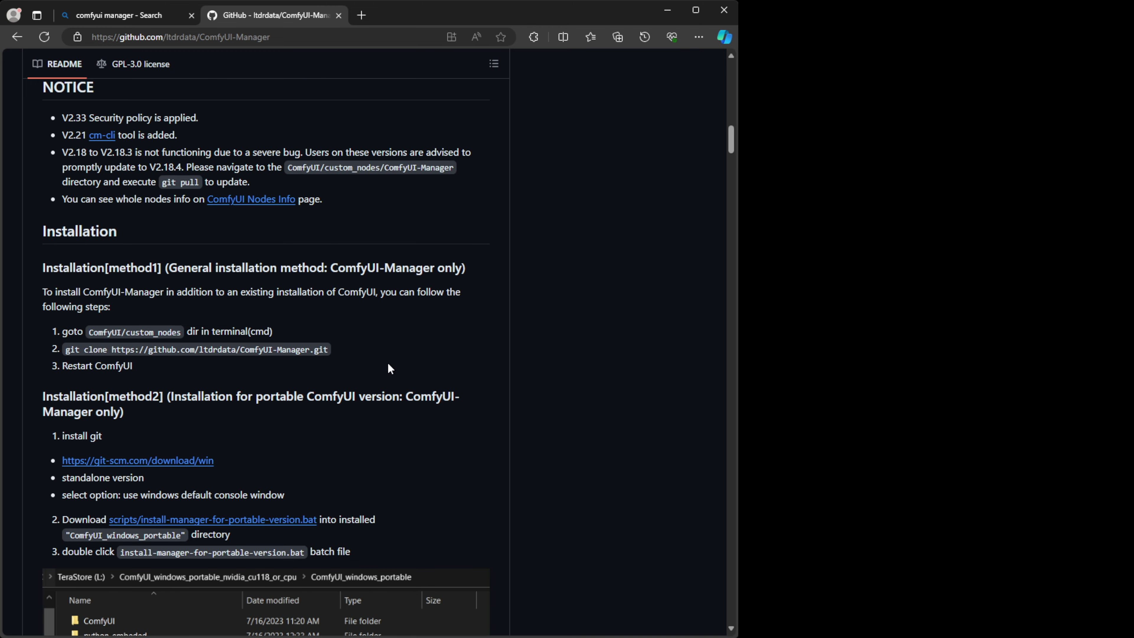
Download the ComfyUI-Manager repository as a ZIP archive
scroll(382, 356, up, 20)
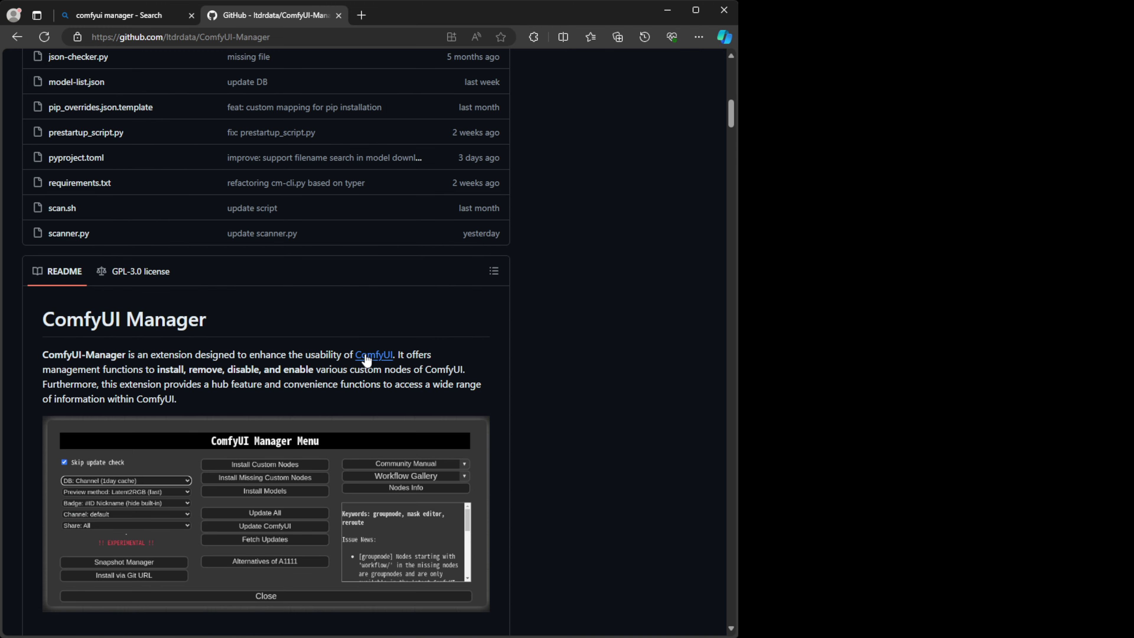
scroll(293, 353, up, 2)
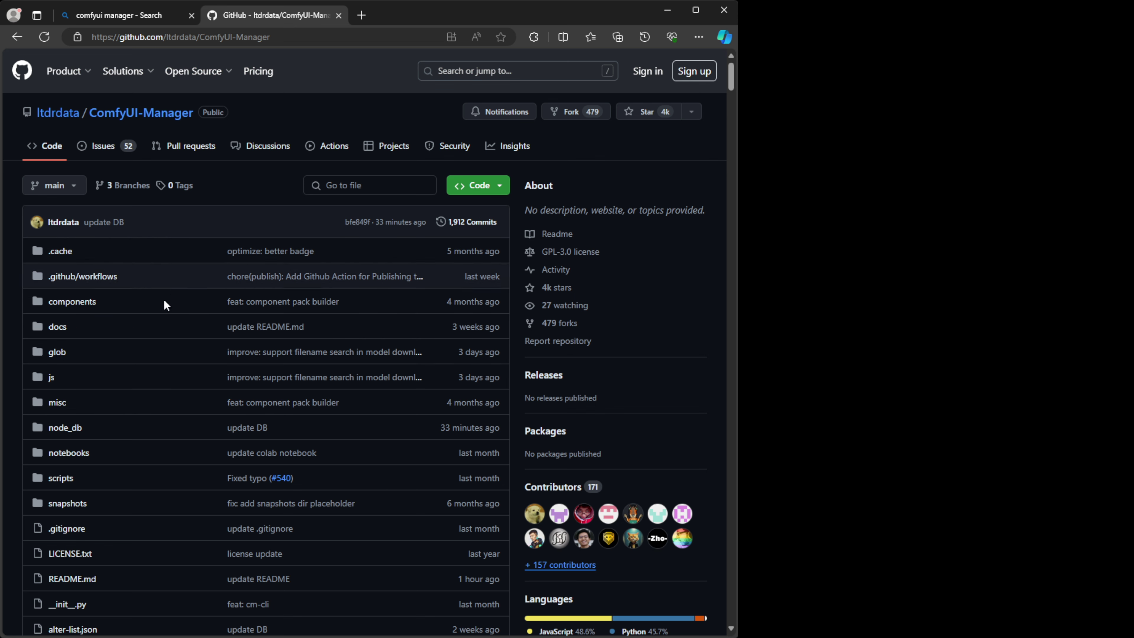
scroll(373, 445, down, 5)
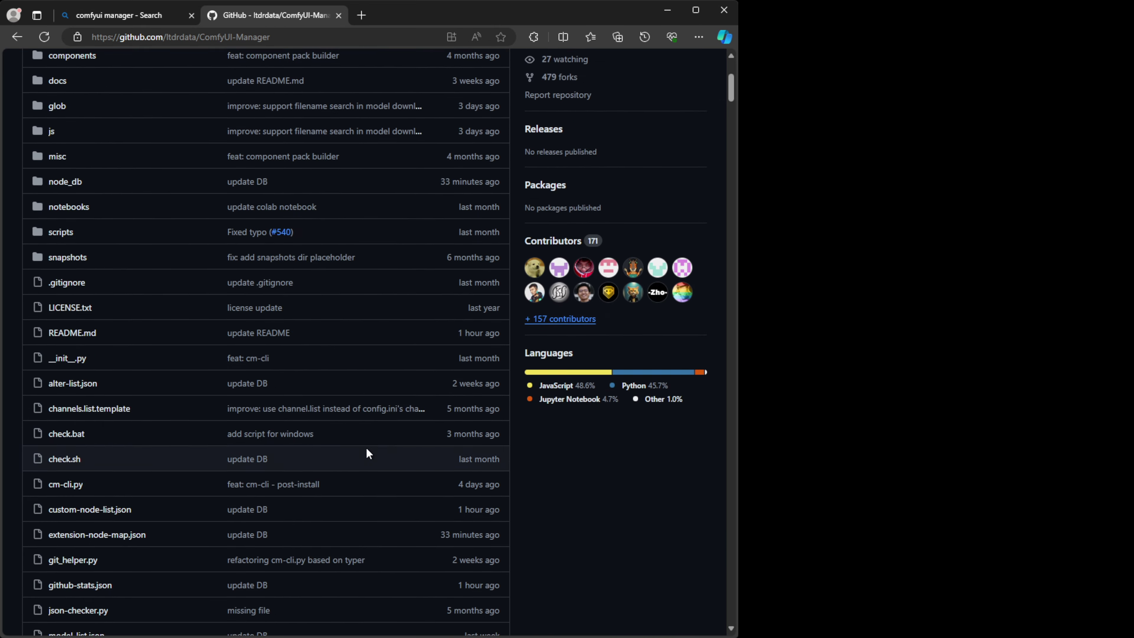
scroll(368, 451, up, 3)
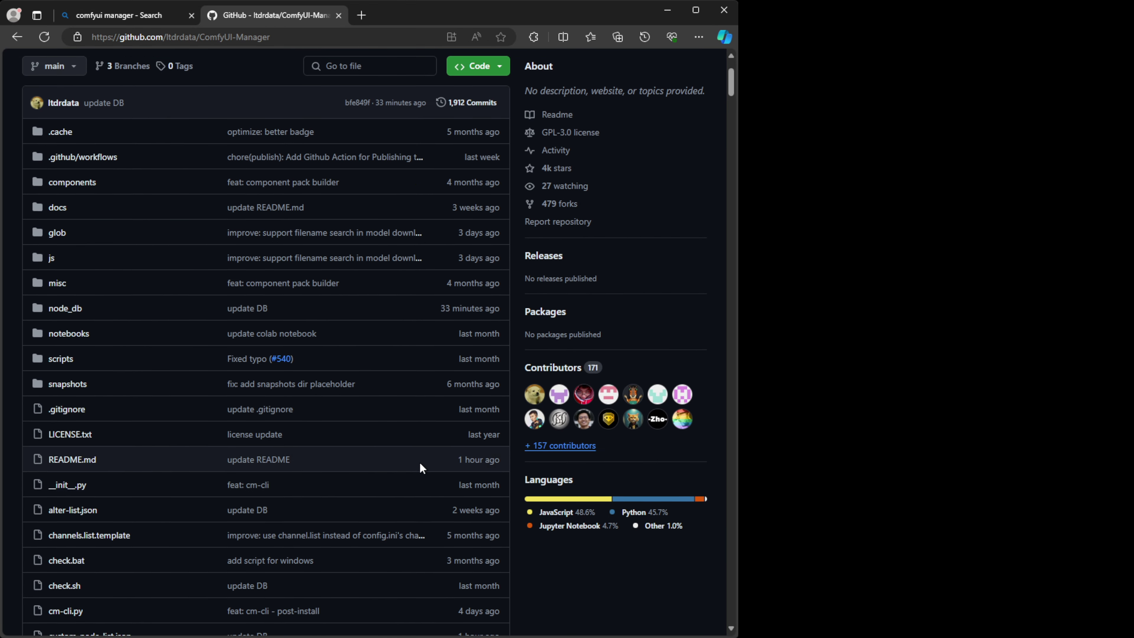
scroll(420, 461, up, 3)
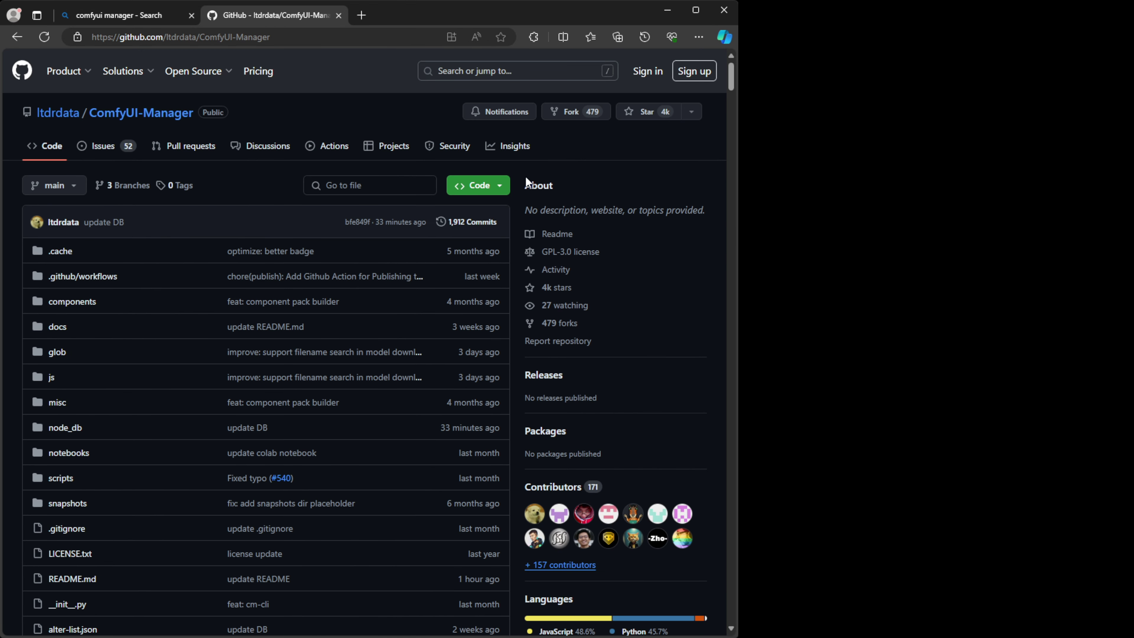
click(503, 188)
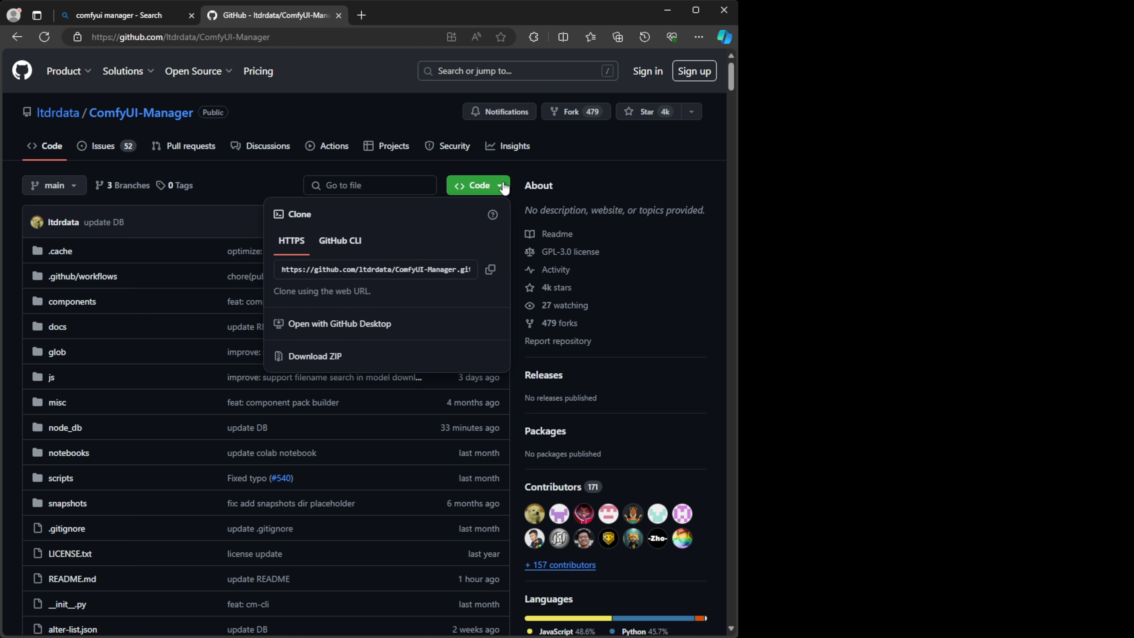
click(349, 360)
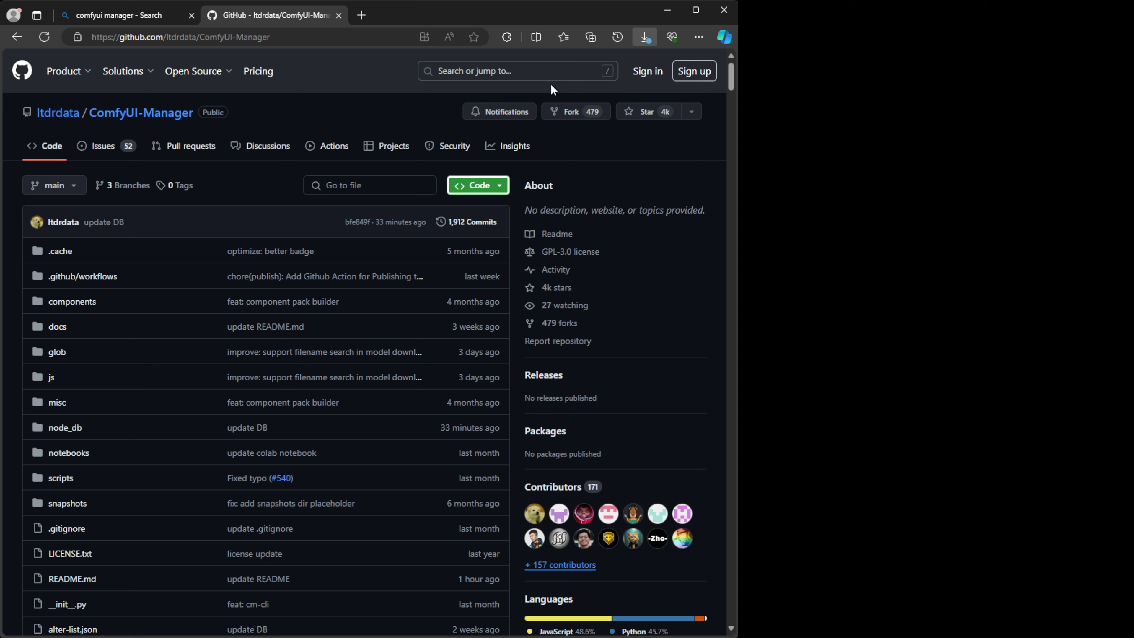
click(614, 102)
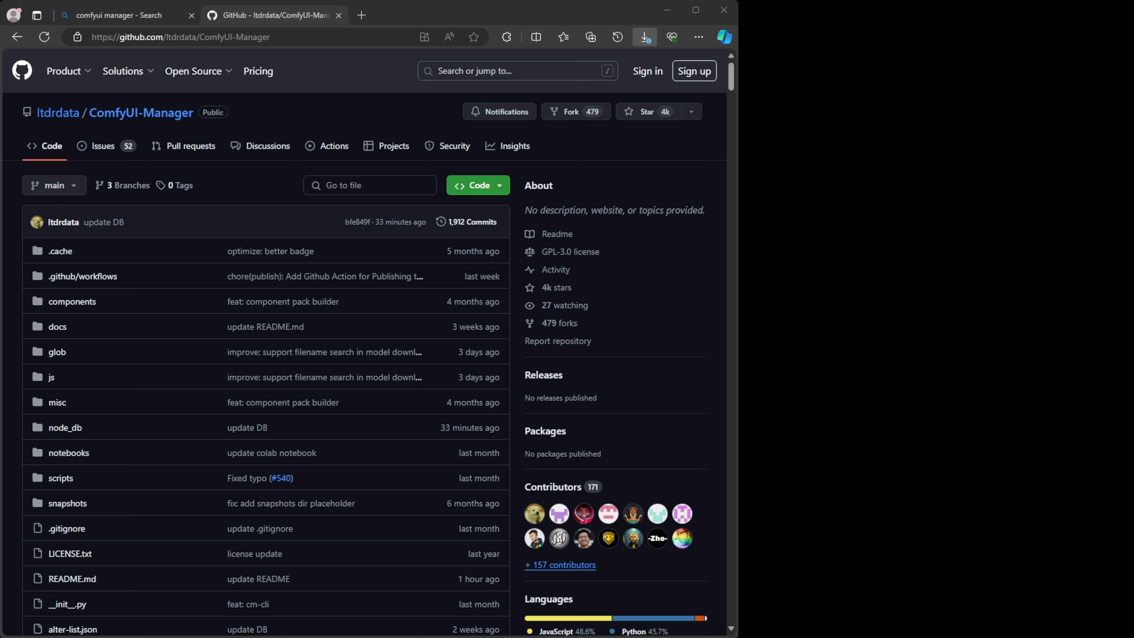
click(623, 94)
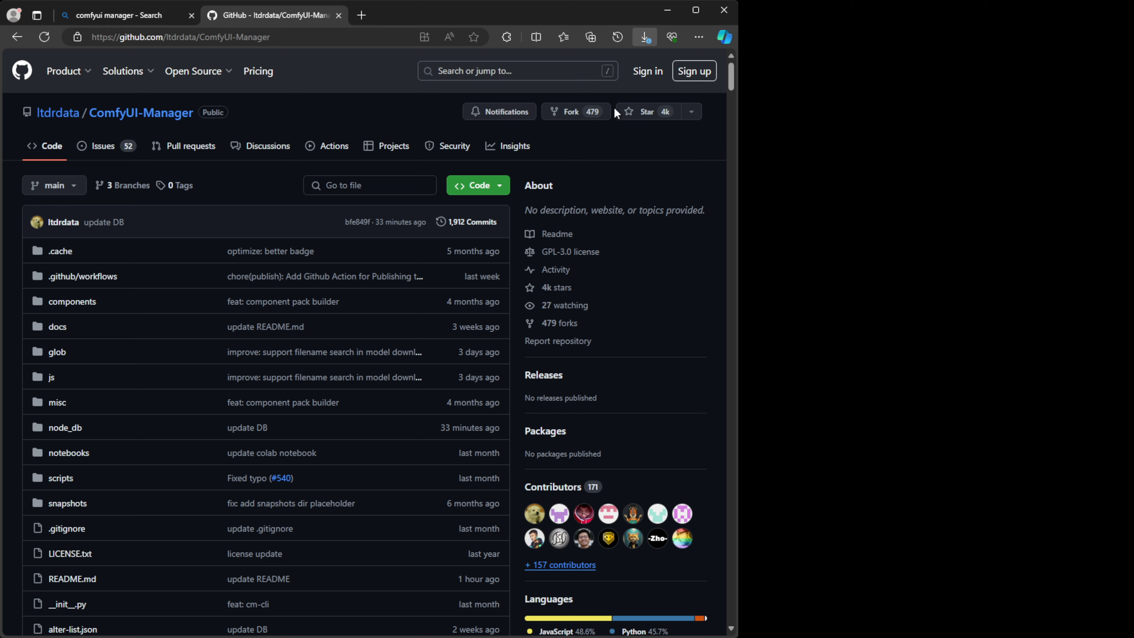
click(564, 101)
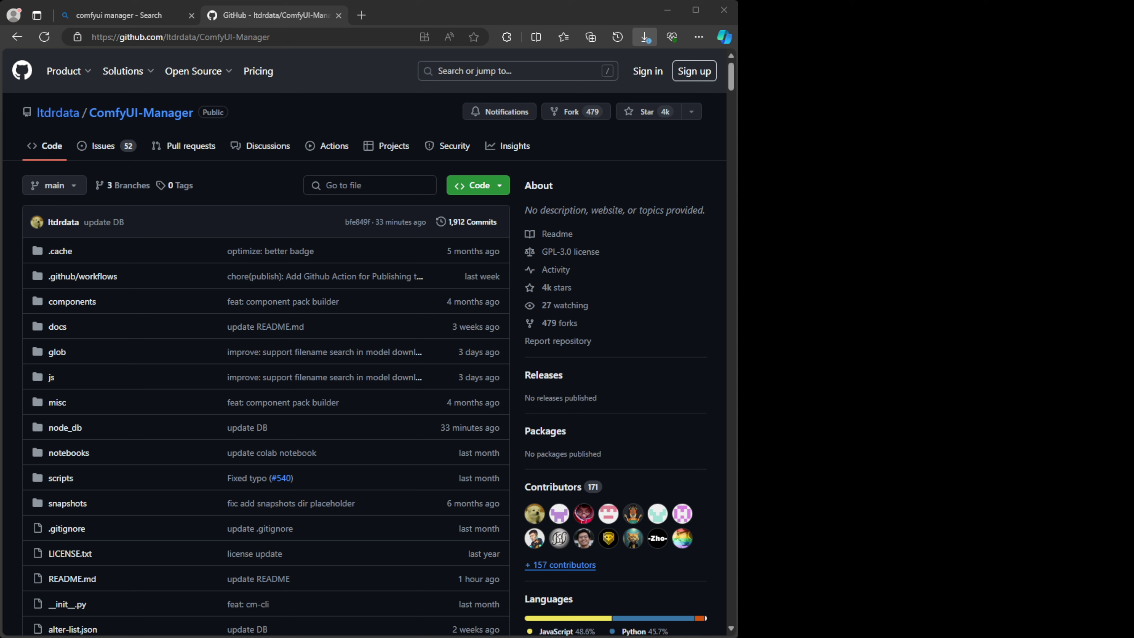
click(495, 318)
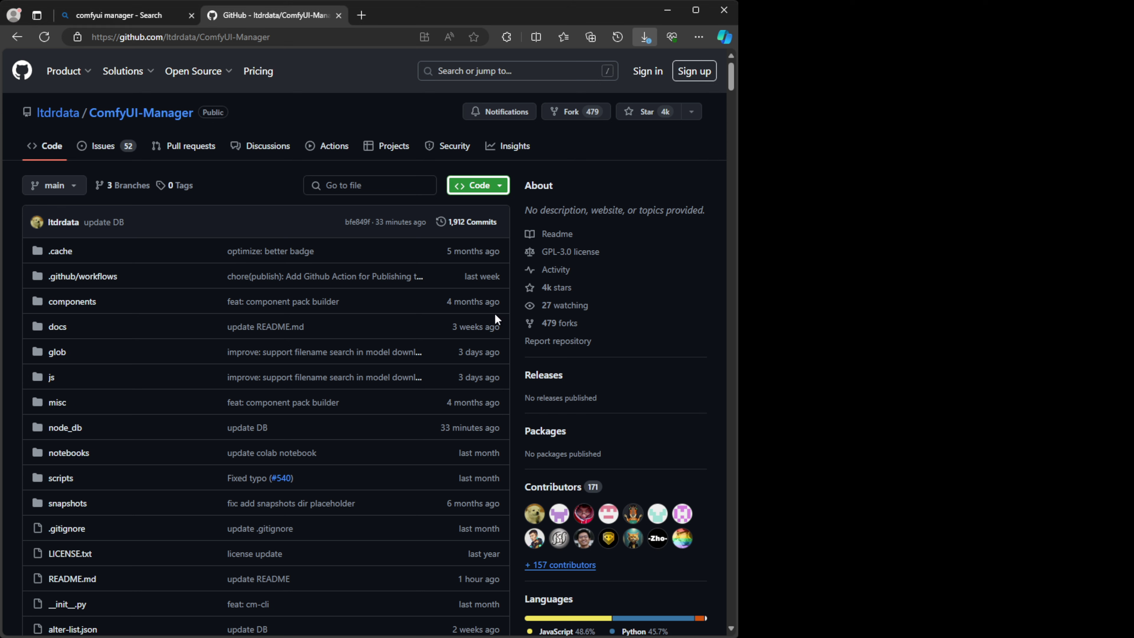
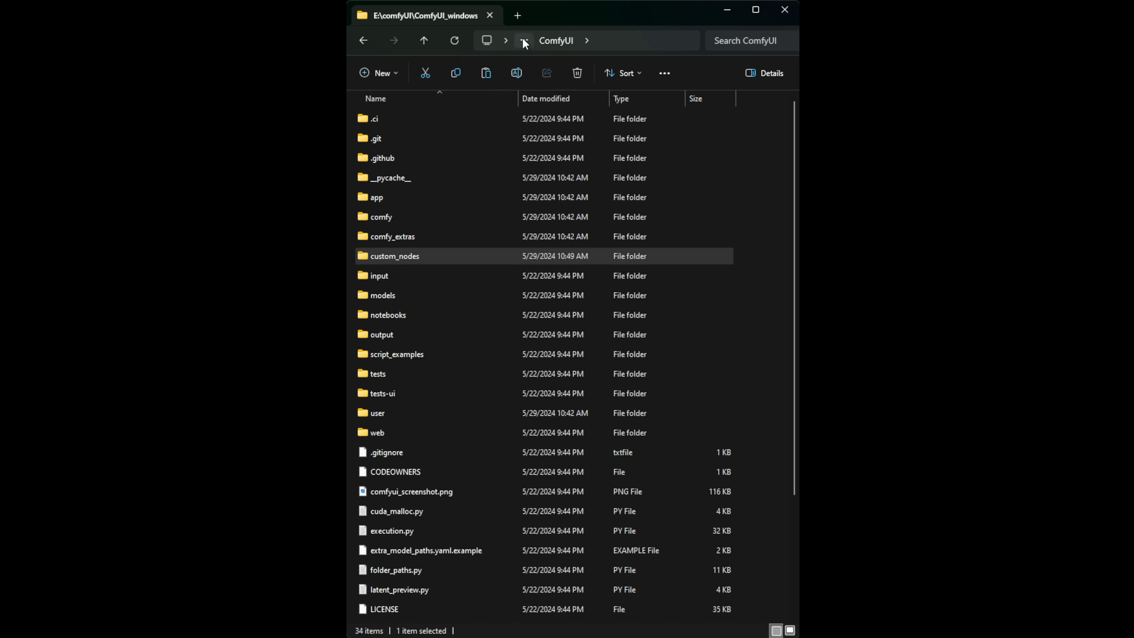
click(526, 41)
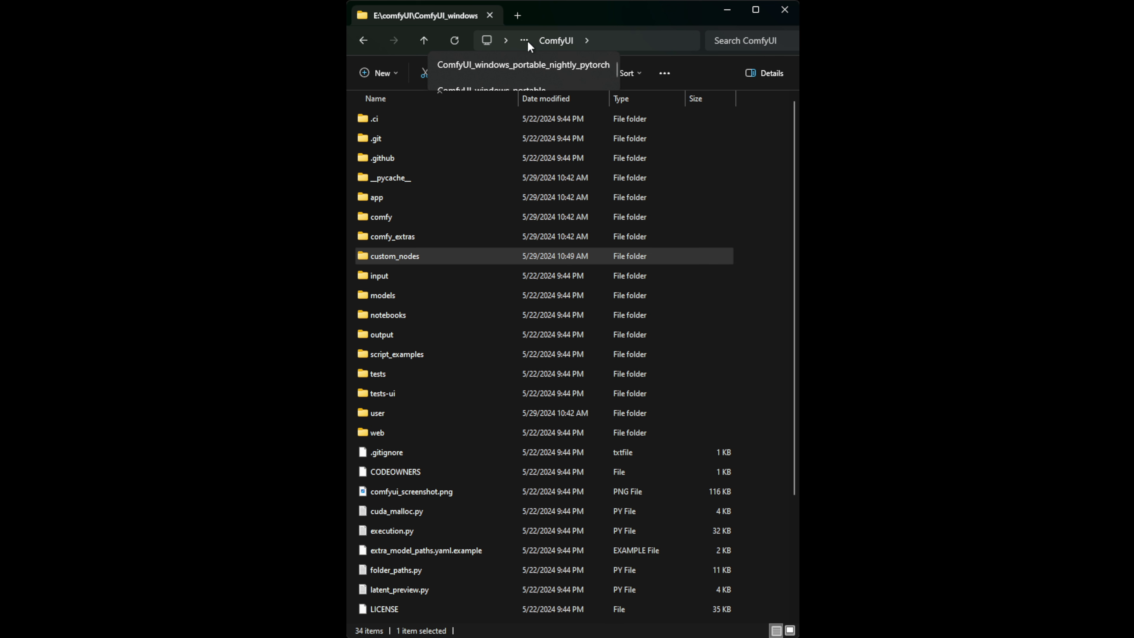
click(524, 65)
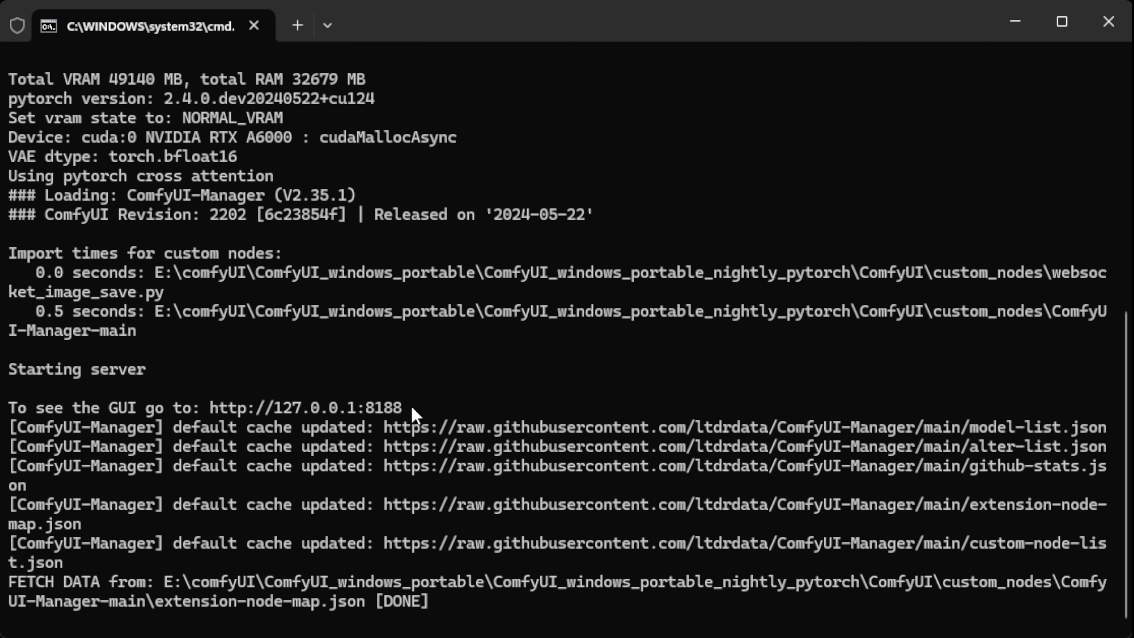
drag(404, 406, 211, 412)
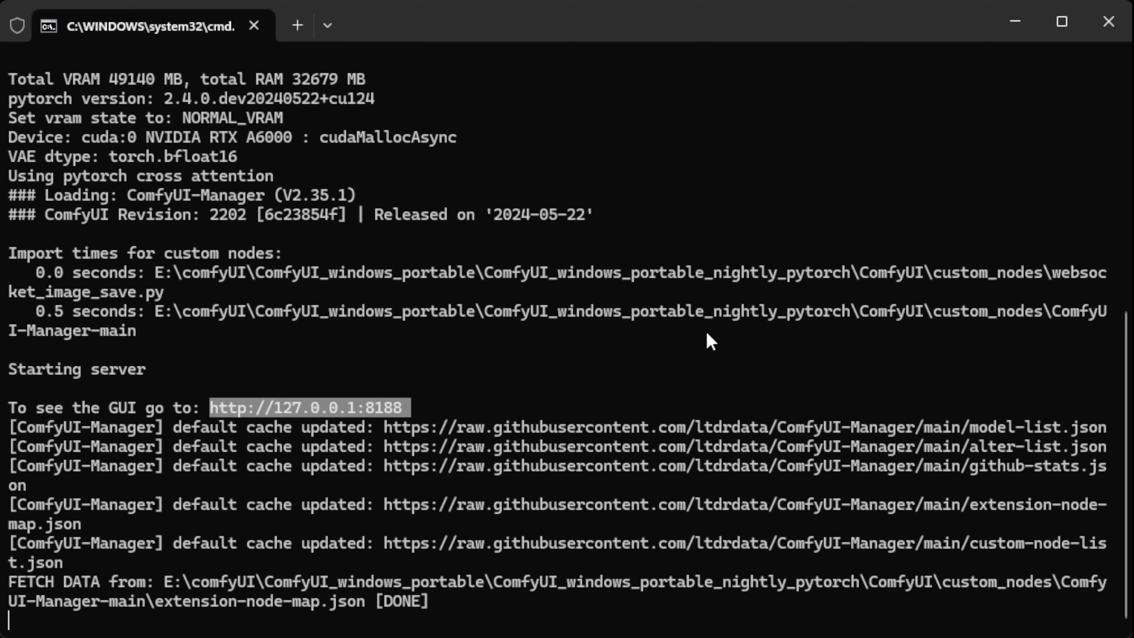
key(ctrl+c)
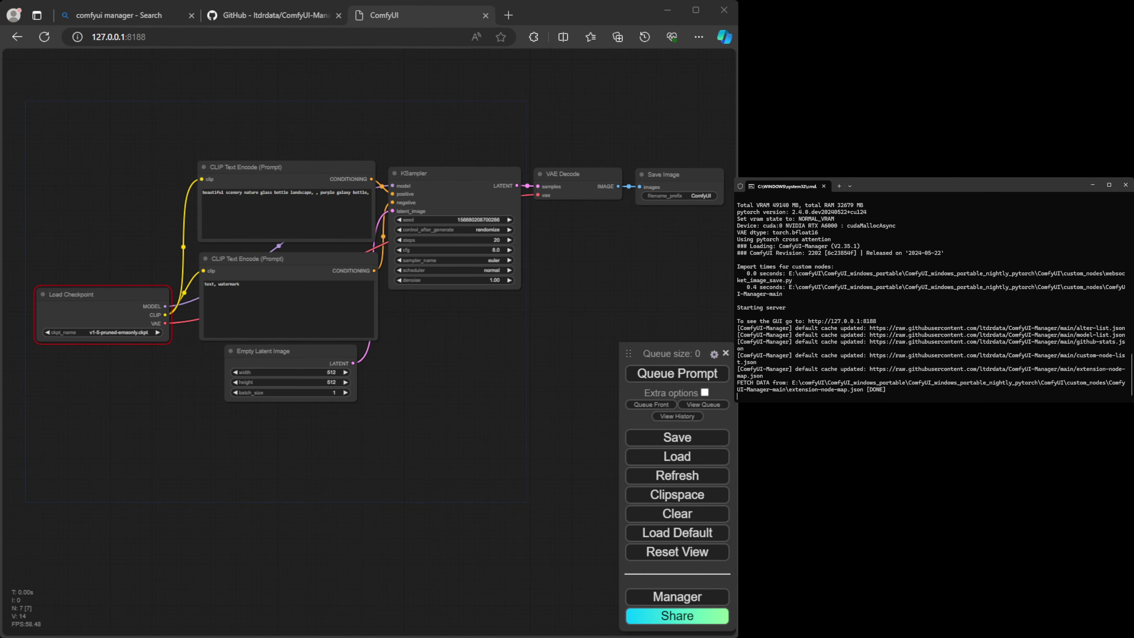
Queue the default workflow, highlight the checkpoint filename in the validation error and dismiss the message
click(669, 376)
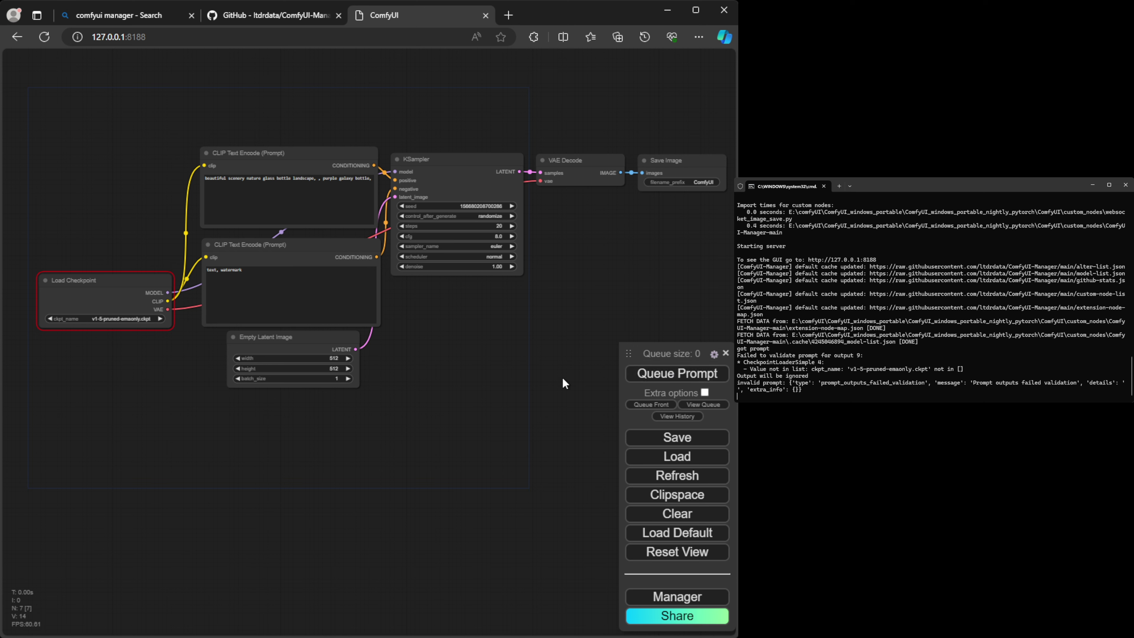
click(667, 375)
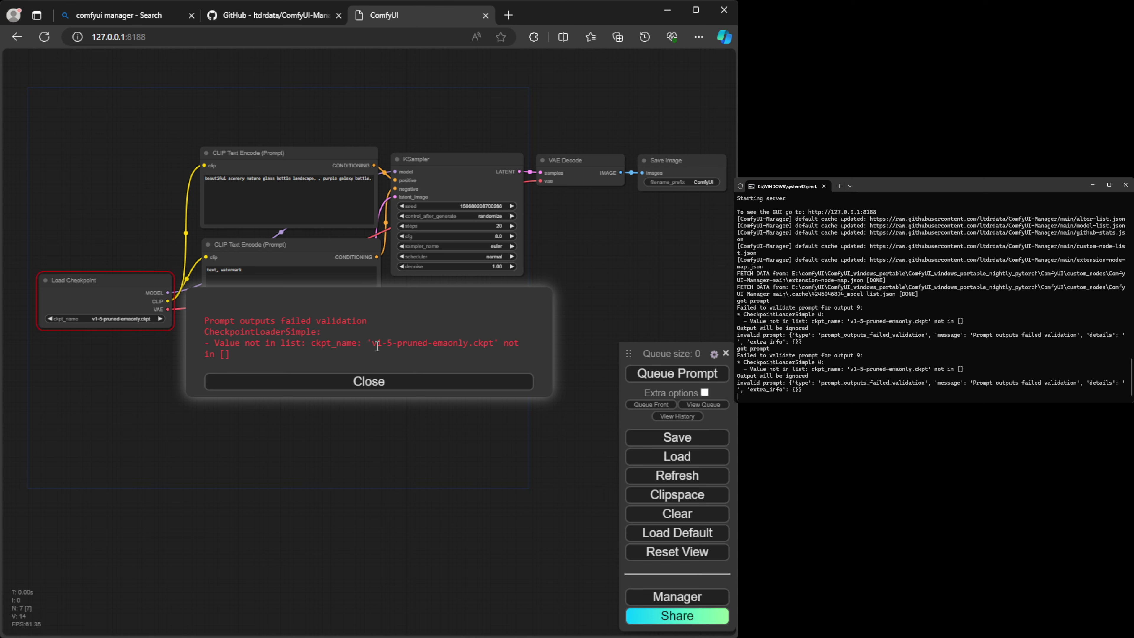
drag(377, 346, 493, 342)
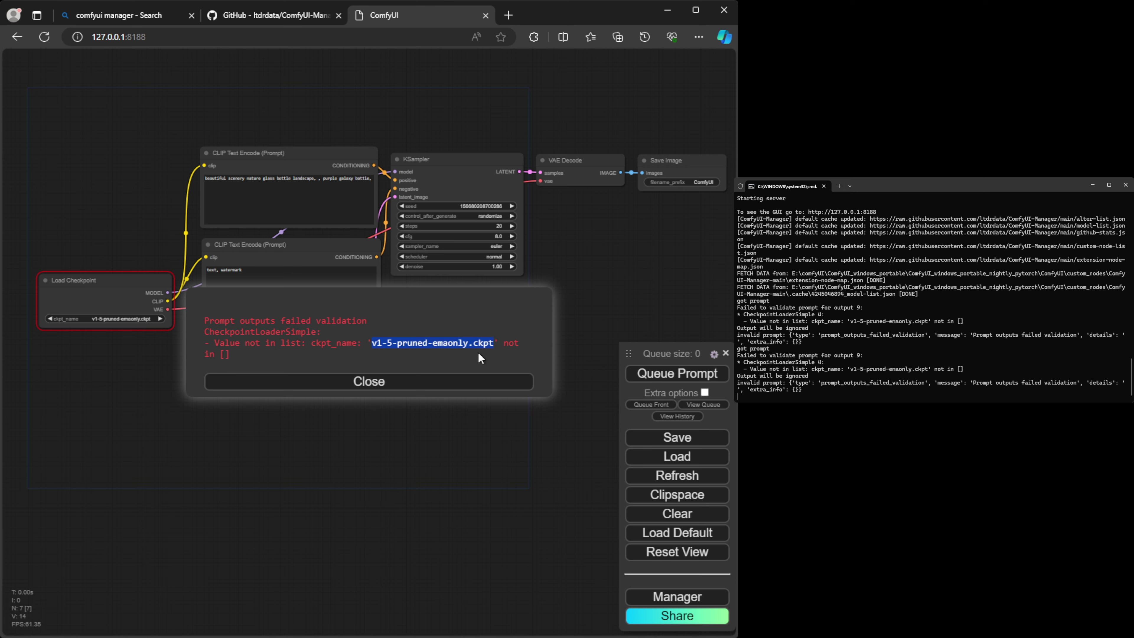
click(450, 388)
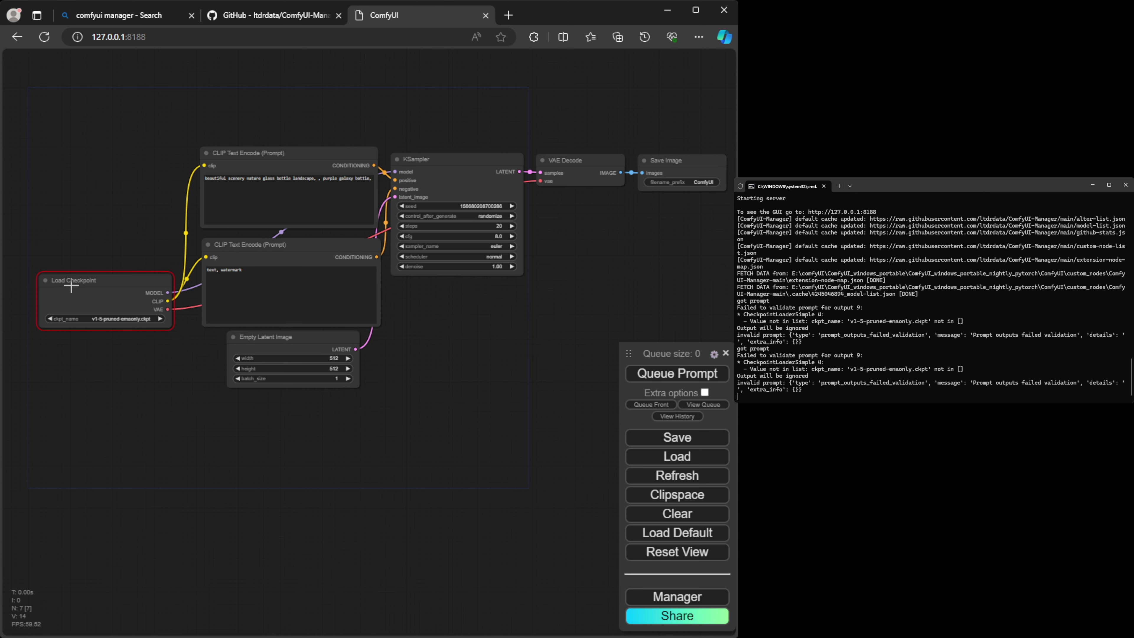
Examine the Load Checkpoint node's ckpt_name setting up close and its place in the overall workflow
scroll(100, 375, up, 1)
scroll(101, 378, up, 1)
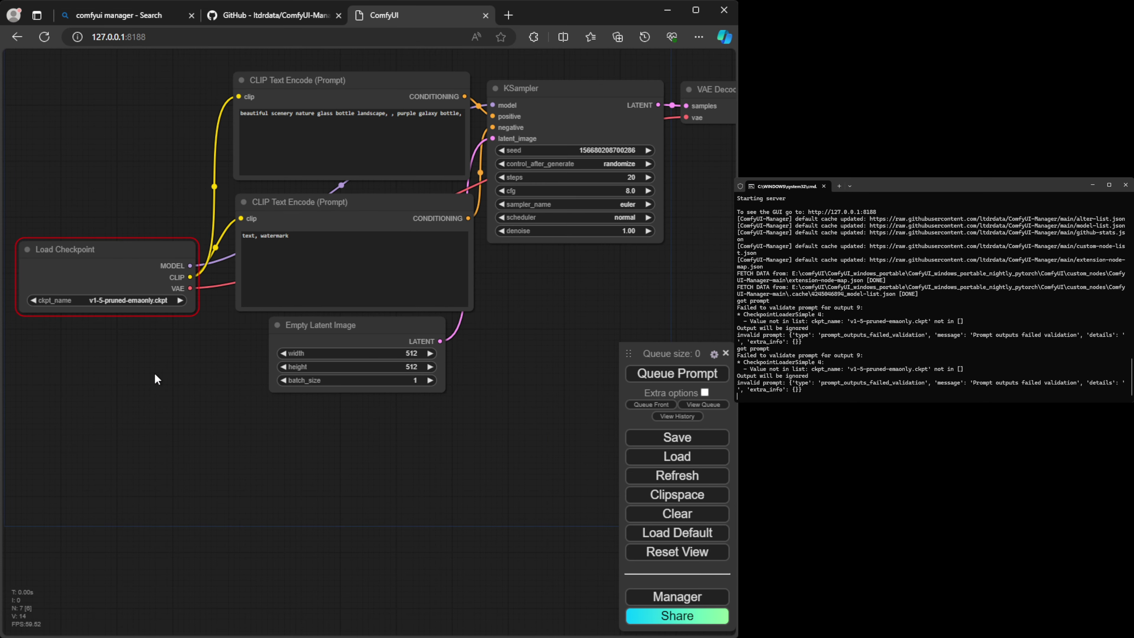
scroll(154, 377, up, 3)
scroll(152, 374, up, 1)
drag(152, 373, 316, 447)
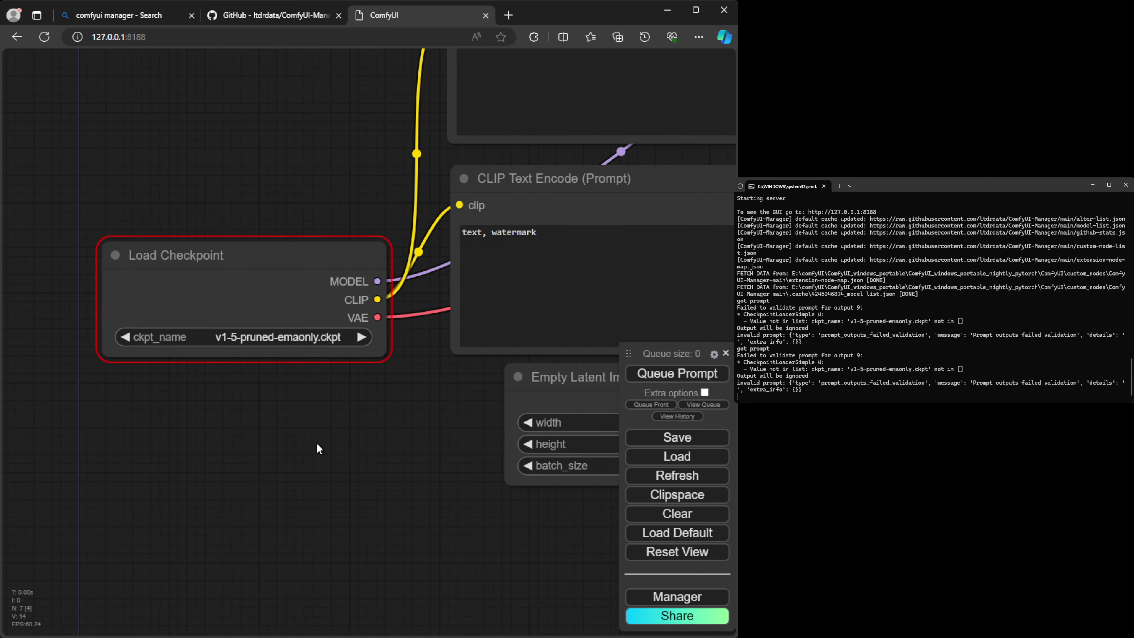
scroll(301, 414, up, 1)
scroll(300, 415, up, 1)
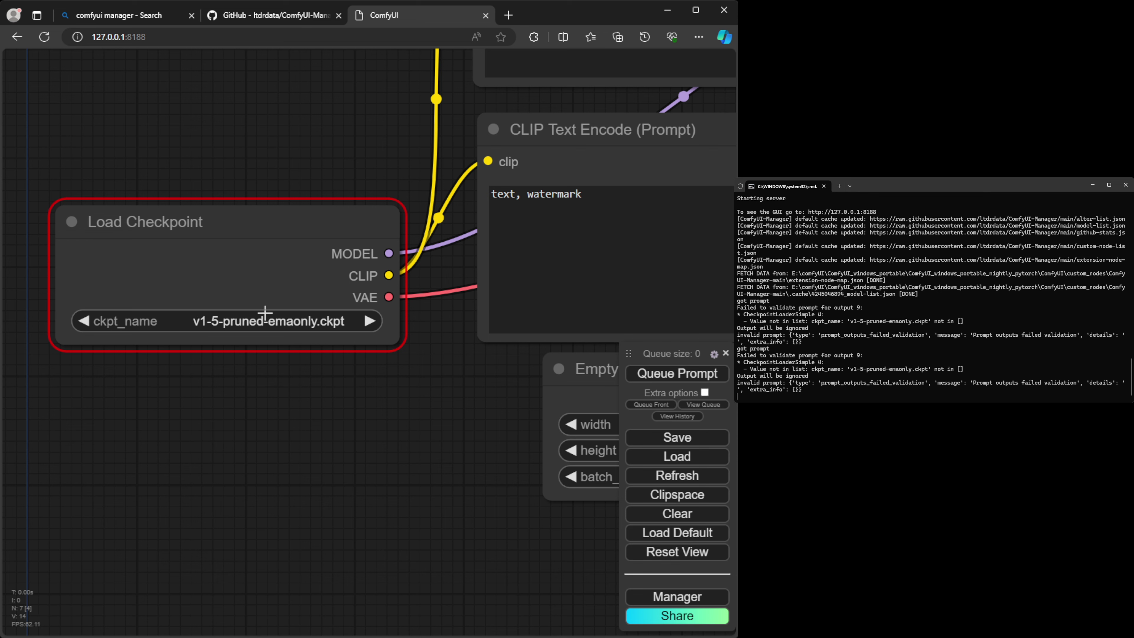
scroll(408, 399, down, 5)
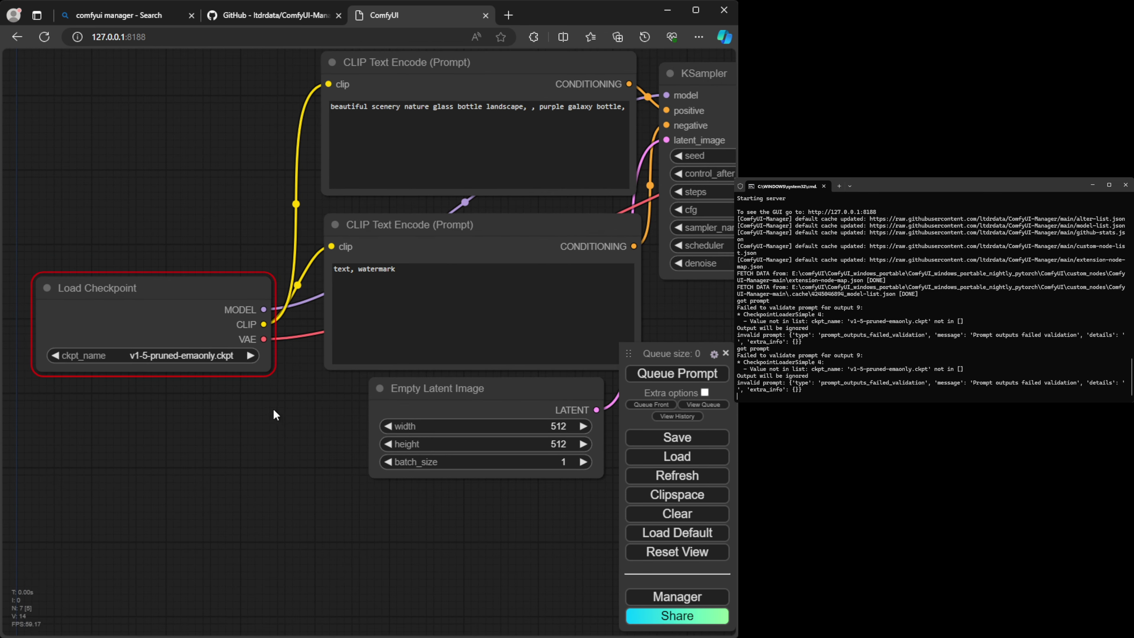
drag(246, 443, 158, 423)
scroll(157, 423, down, 2)
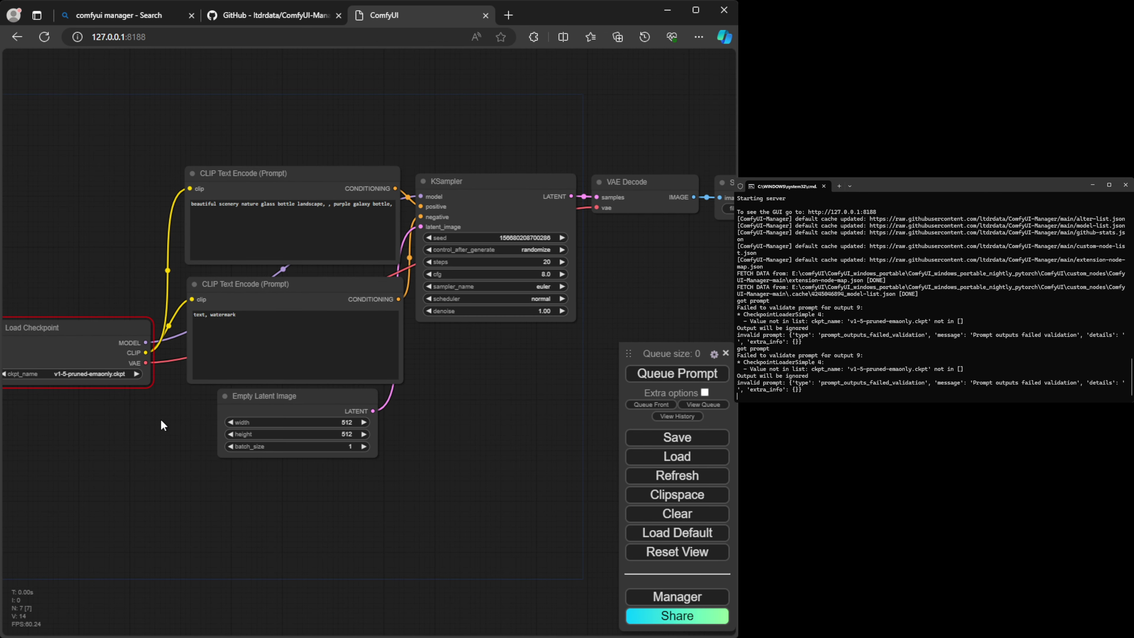
scroll(162, 417, down, 1)
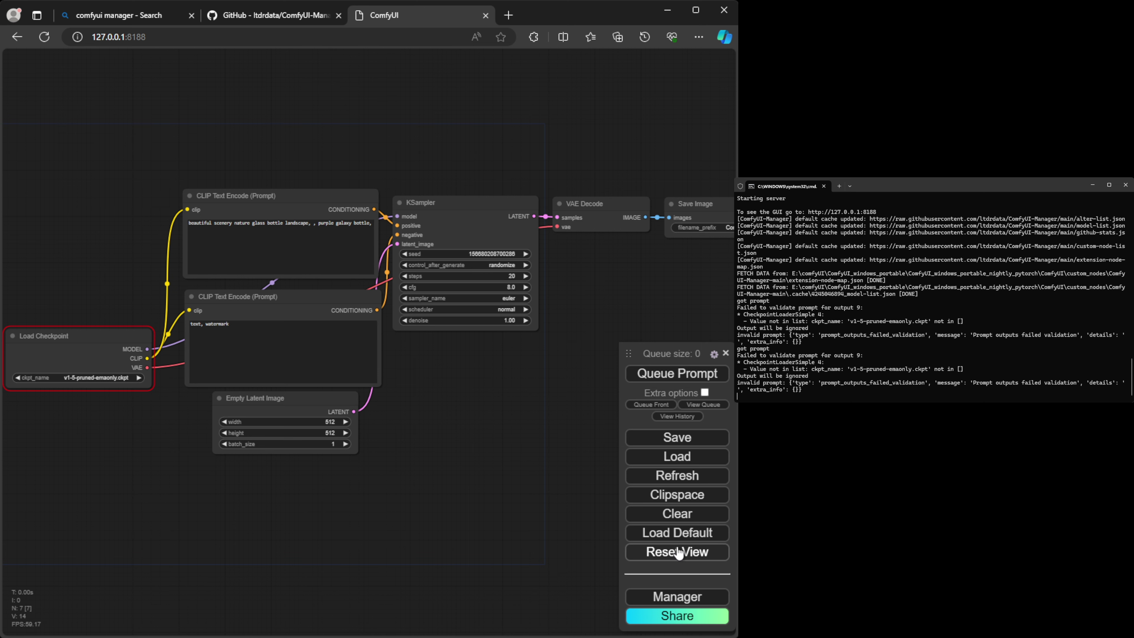
Look over the ComfyUI Manager menu and its list of installable models, closing both when finished
click(677, 597)
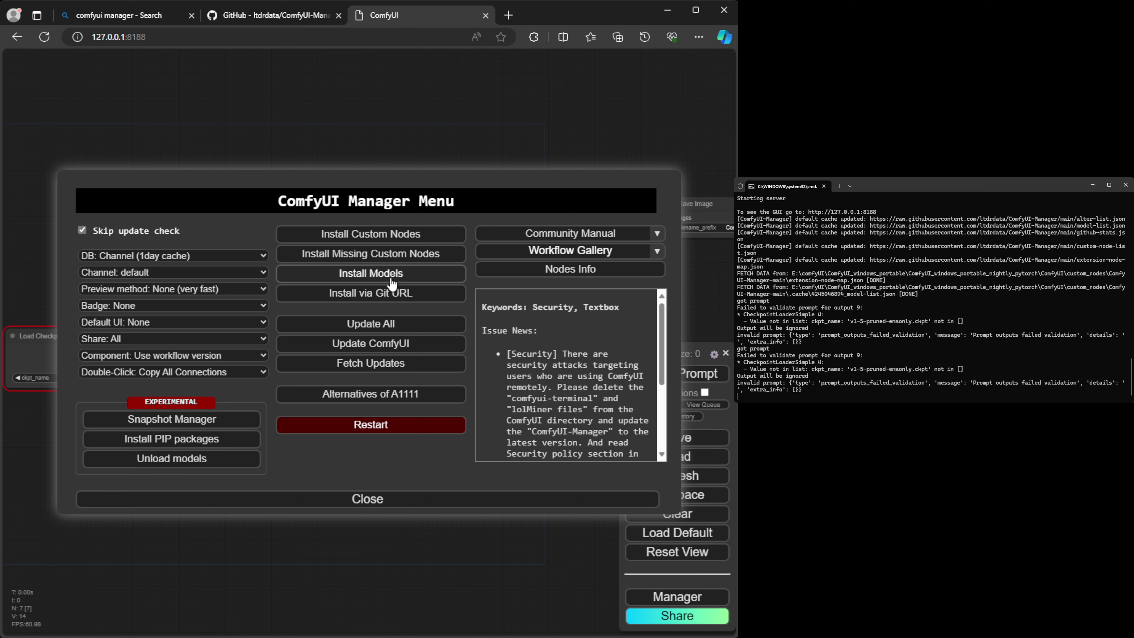
click(375, 278)
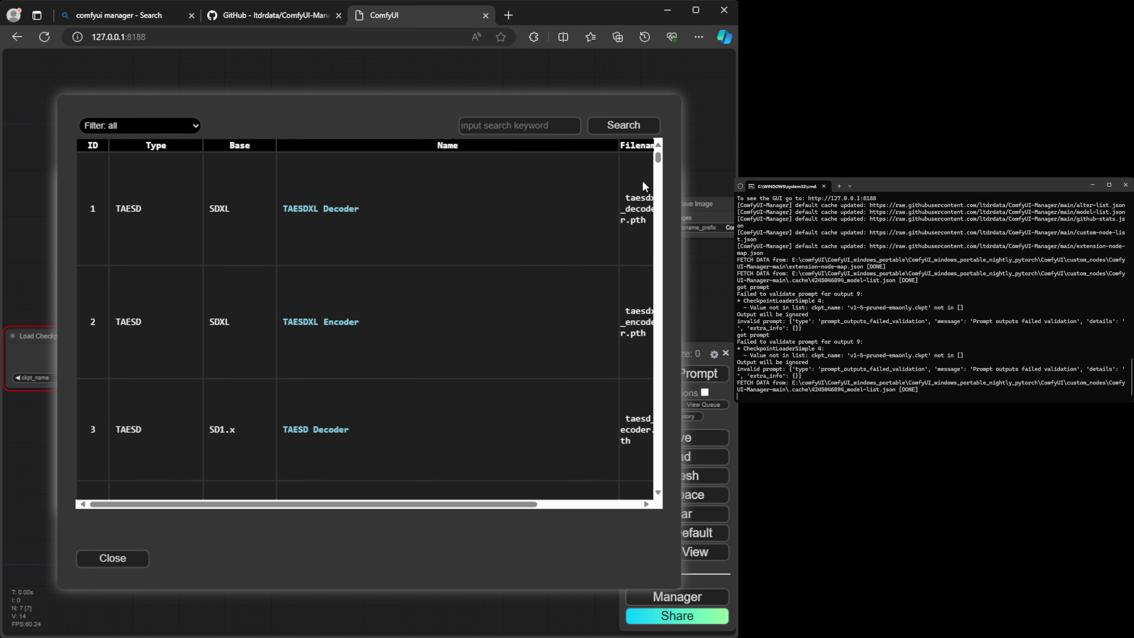
drag(657, 162, 629, 150)
click(132, 566)
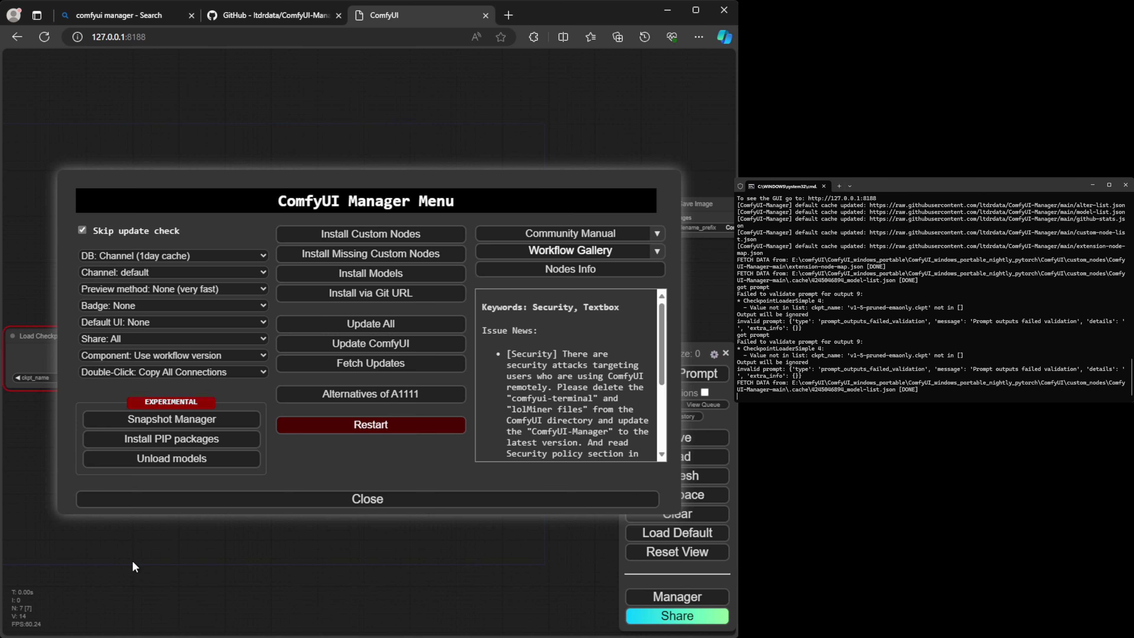
click(462, 505)
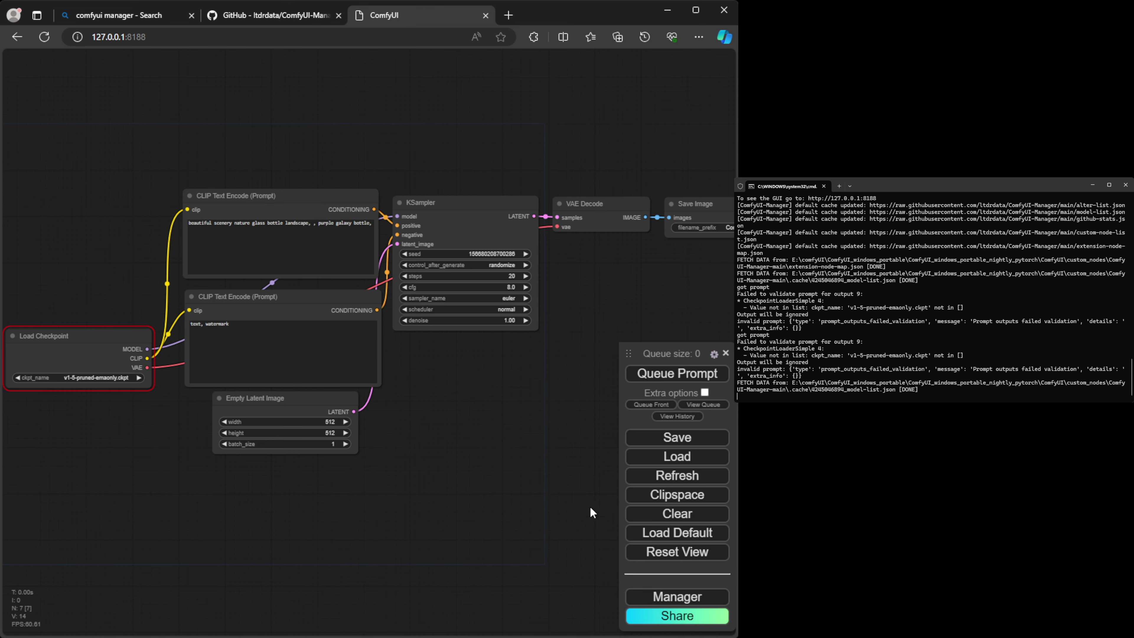
Queue the workflow again, copy the checkpoint name v1-5-pruned-emaonly.ckpt from the validation error and dismiss the message
click(685, 377)
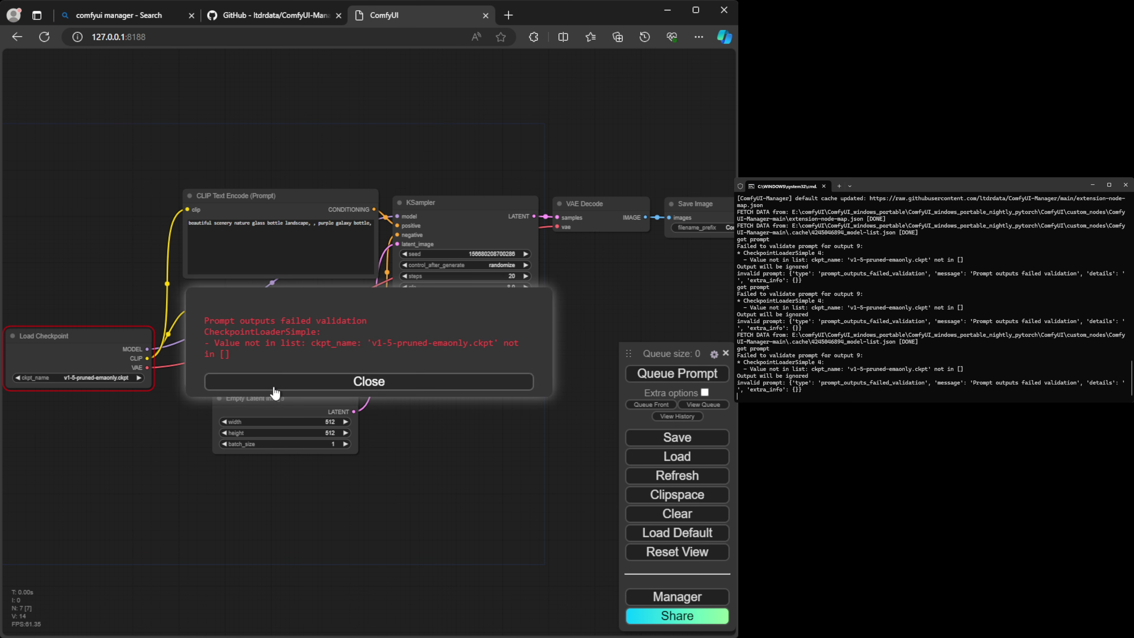
drag(371, 343, 494, 340)
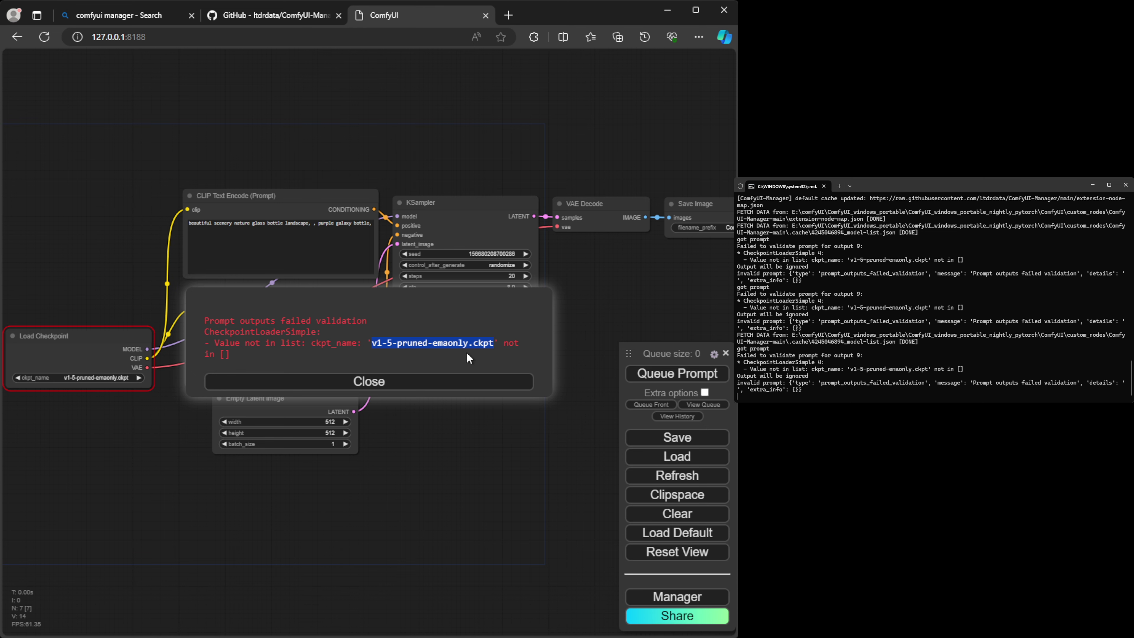
click(383, 382)
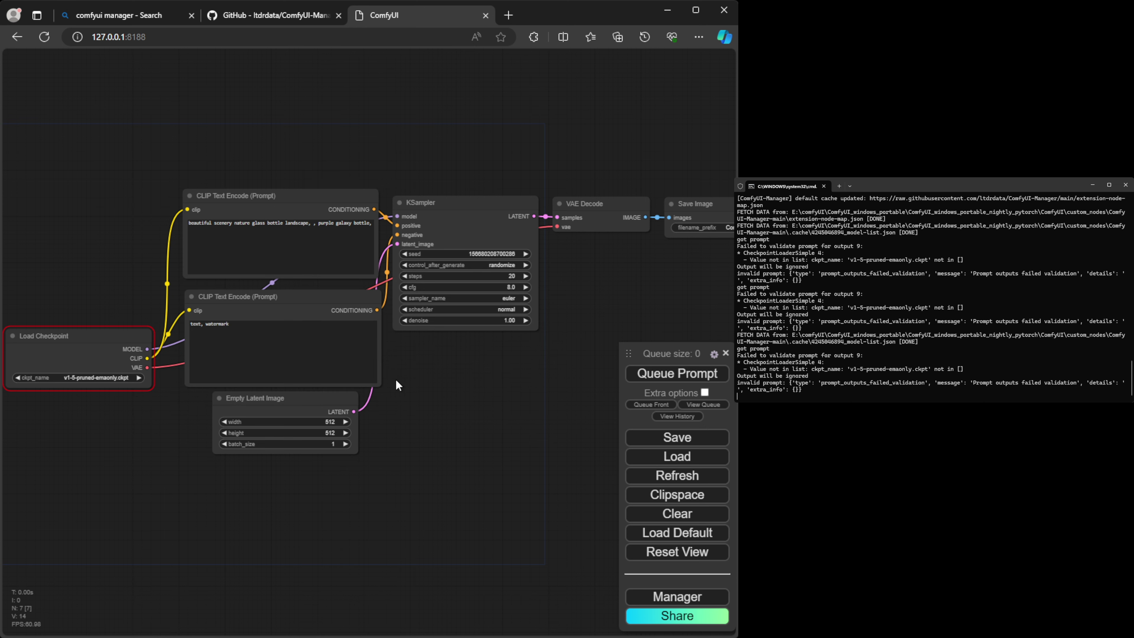
Open ComfyUI Manager's model installer and search for v1-5-pruned-emaonly.ckpt
click(691, 598)
click(403, 281)
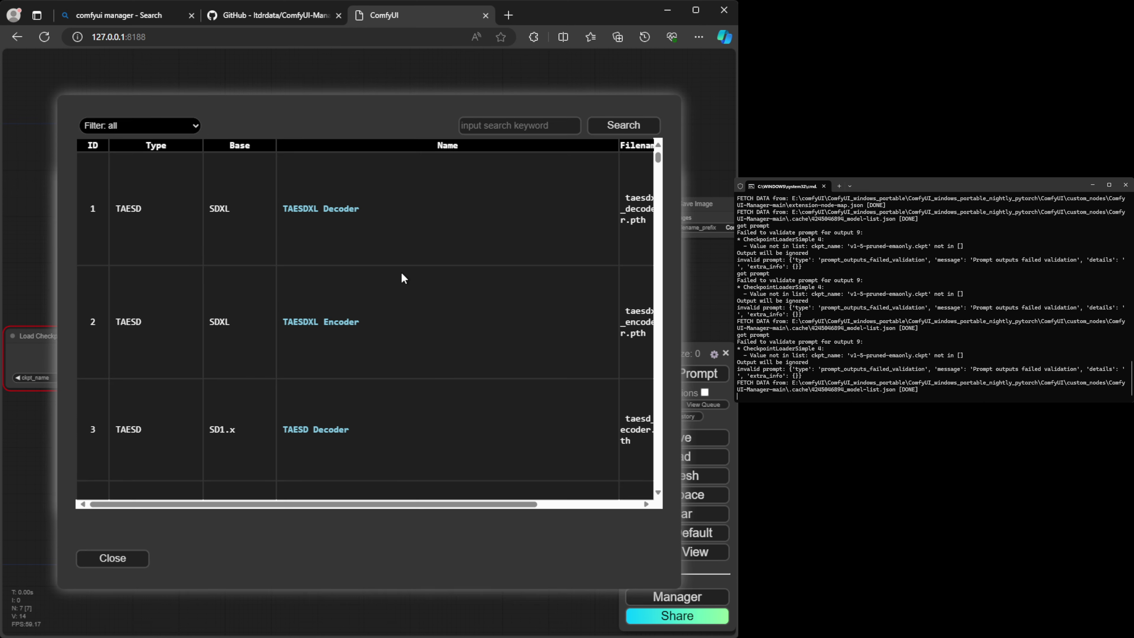
click(500, 126)
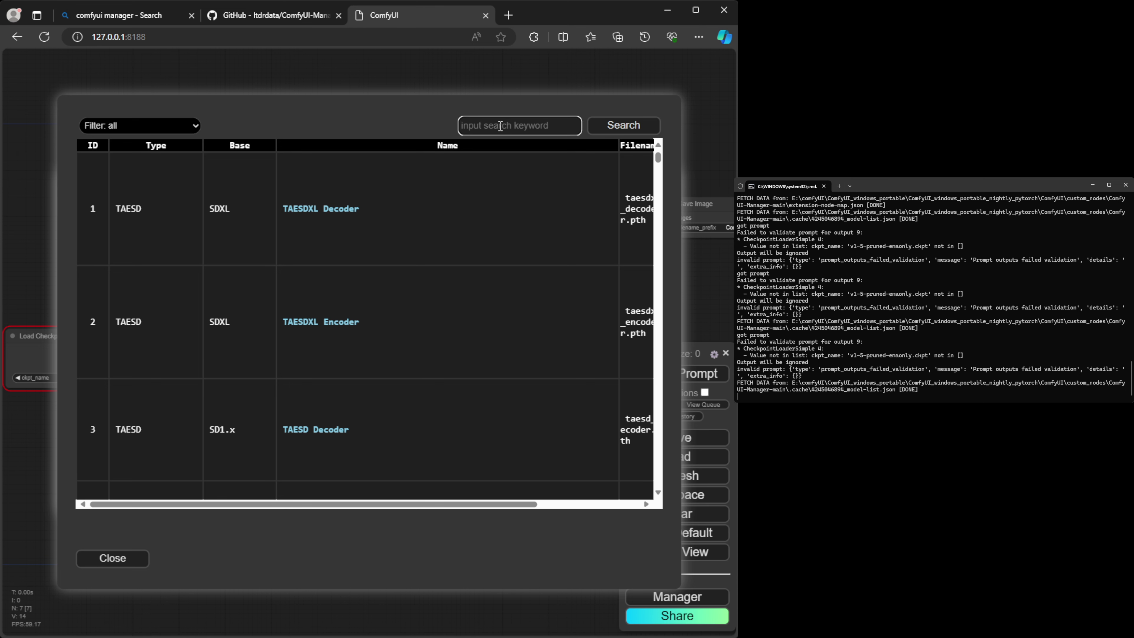
text(v1-5-pruned-emaonly.ckpt)
key(Return)
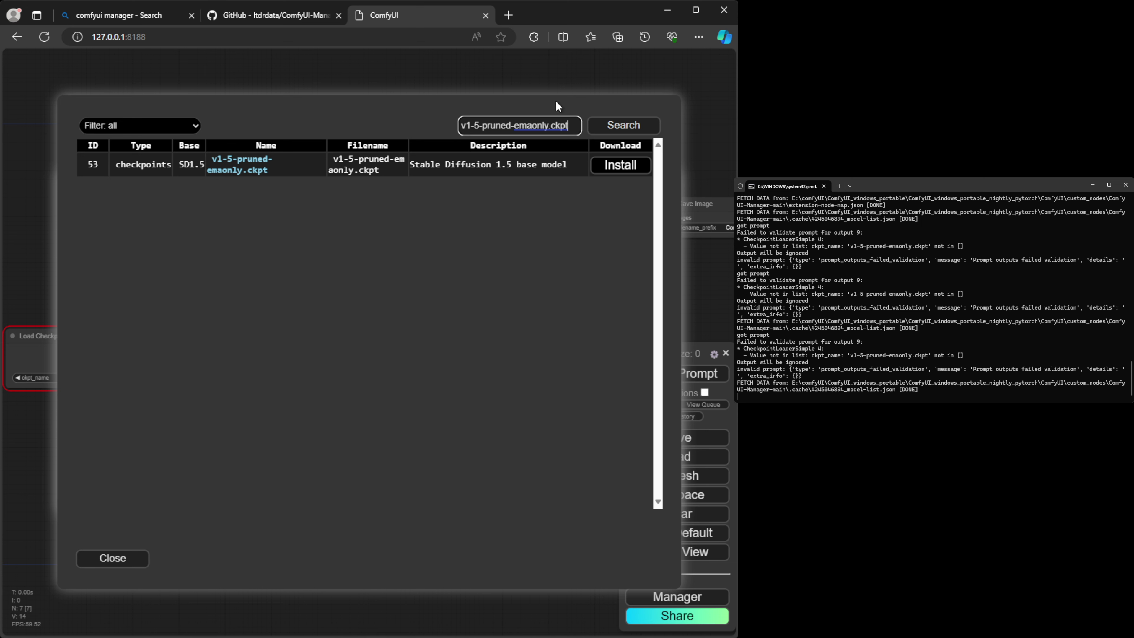
Search the models for "ema", install the v1-5-pruned-emaonly.ckpt checkpoint and close the model list
drag(570, 125, 461, 125)
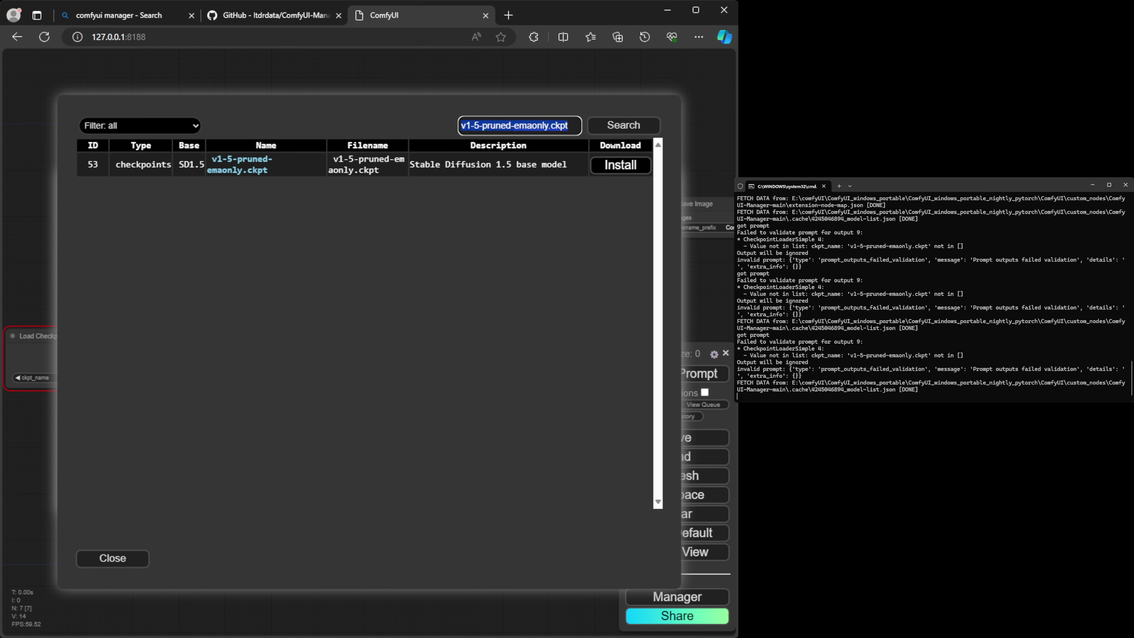
text(ema)
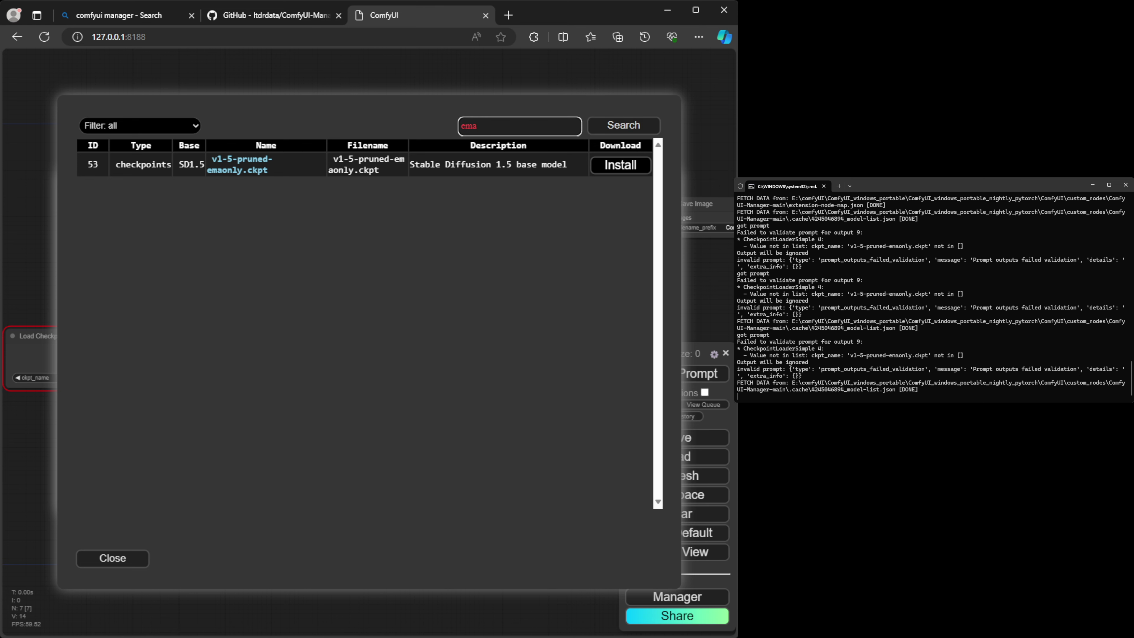
key(Return)
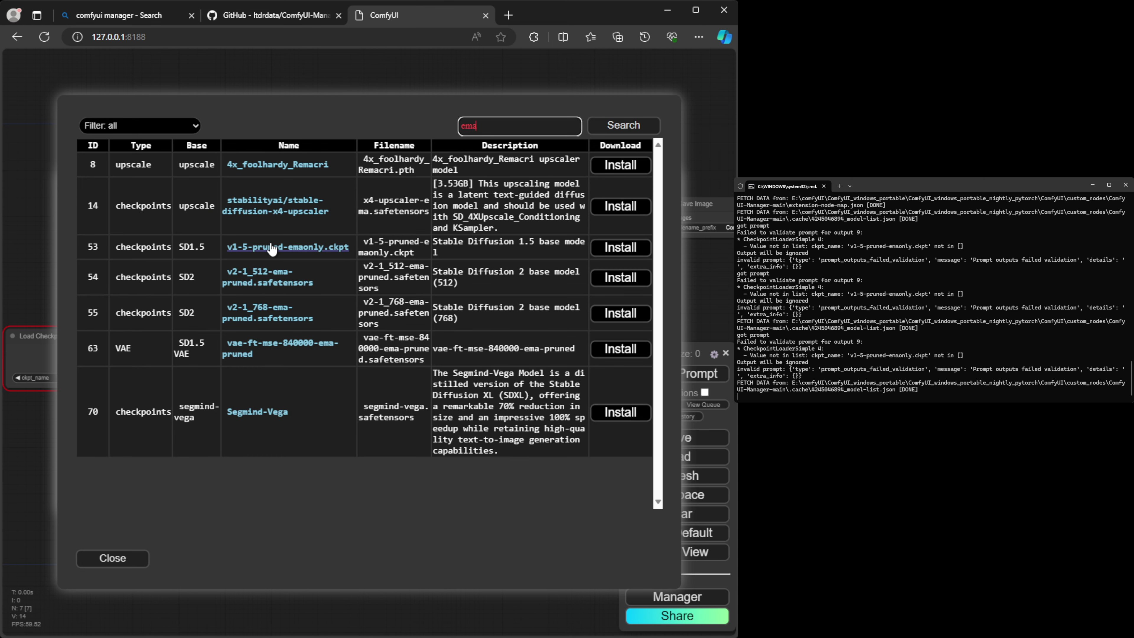
click(620, 248)
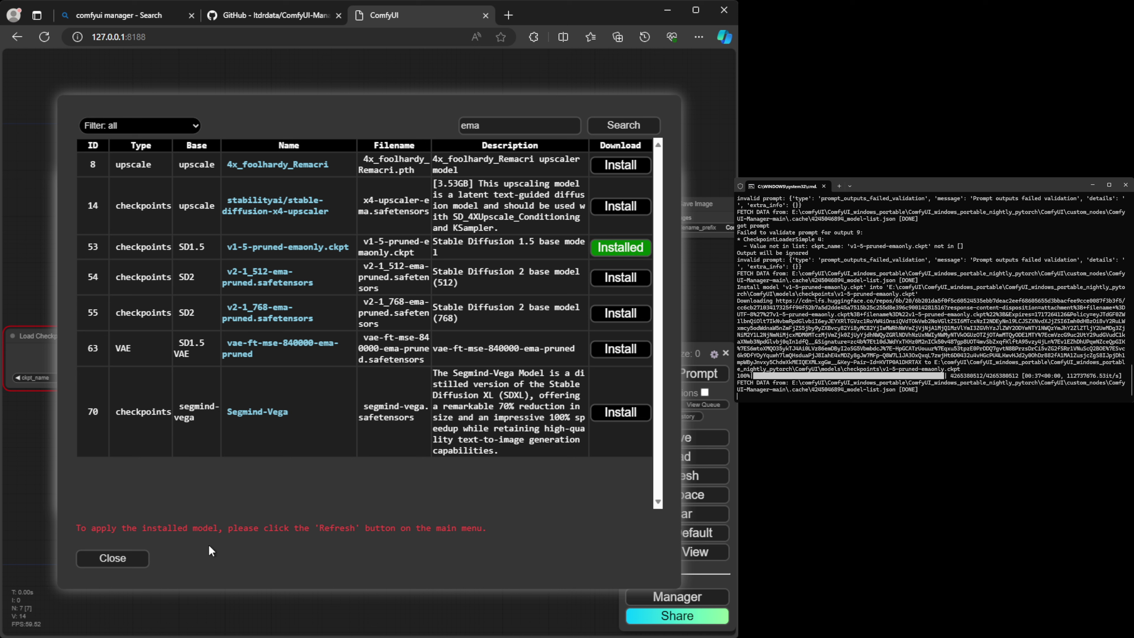
click(115, 558)
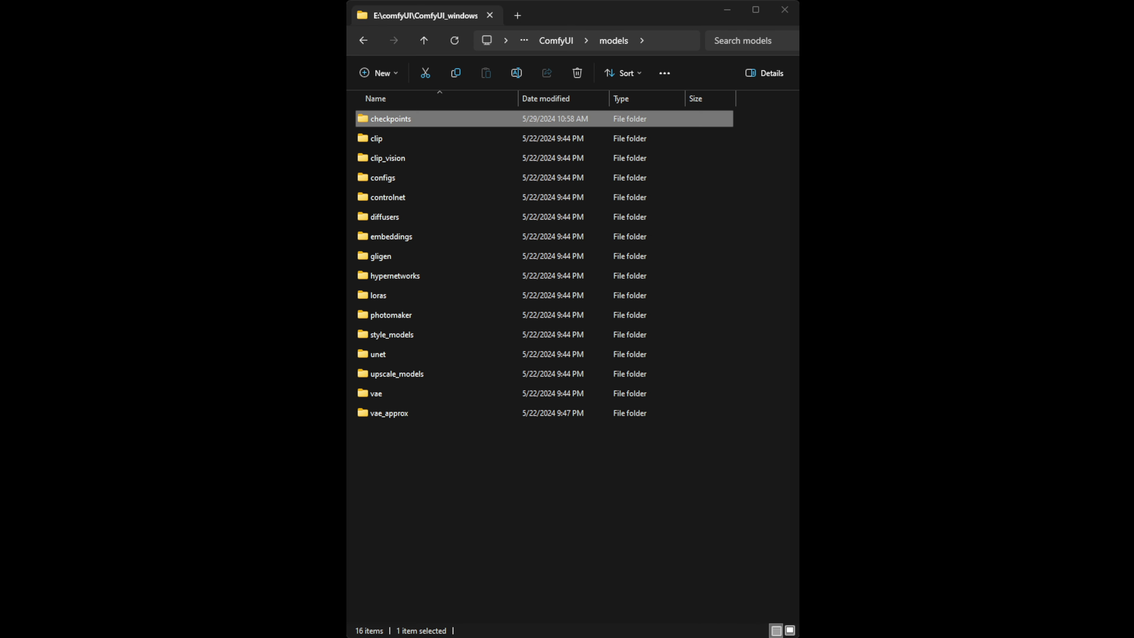
Switch to File Explorer and open the checkpoints folder inside ComfyUI's models folder to check the downloaded file
double_click(415, 119)
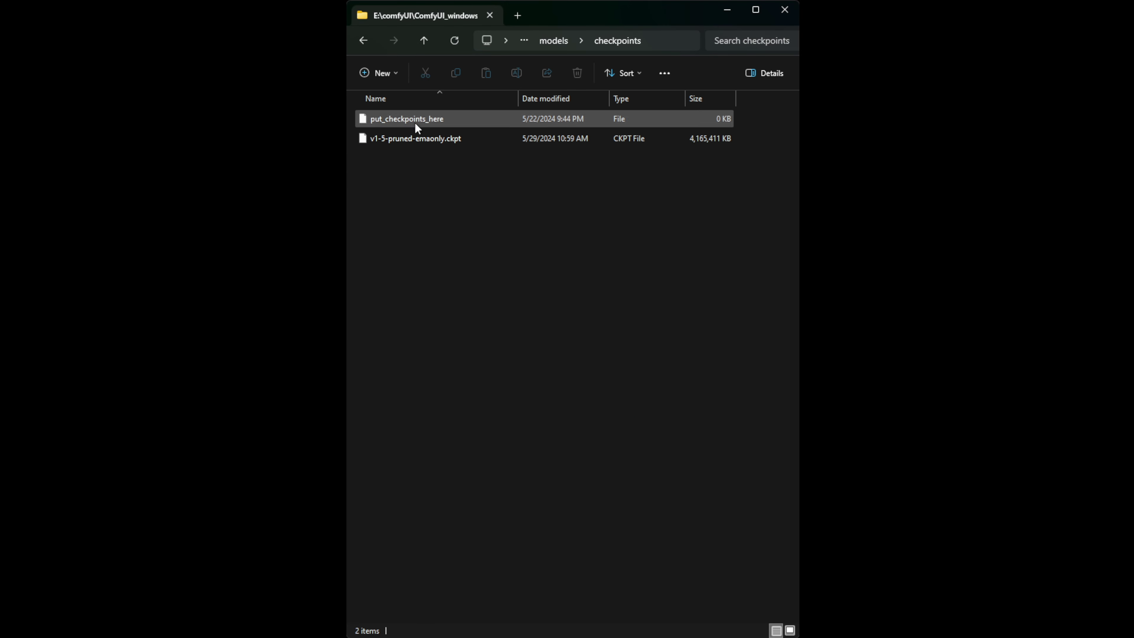
Check the v1-5-pruned-emaonly.ckpt file in the checkpoints folder and go back up to the models folder
click(400, 139)
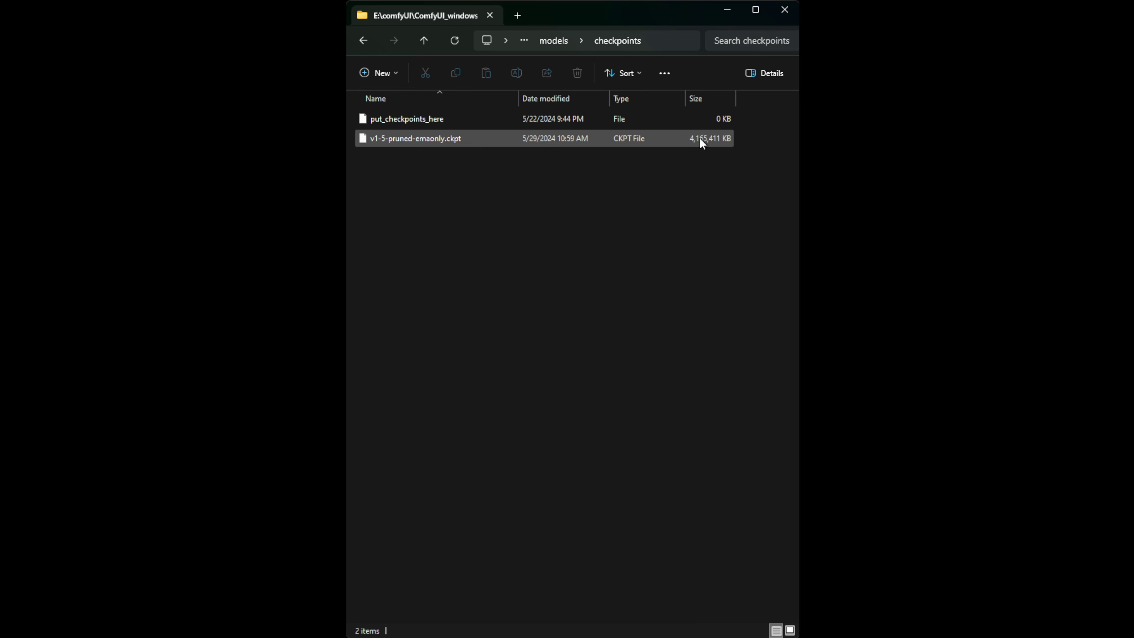
click(450, 157)
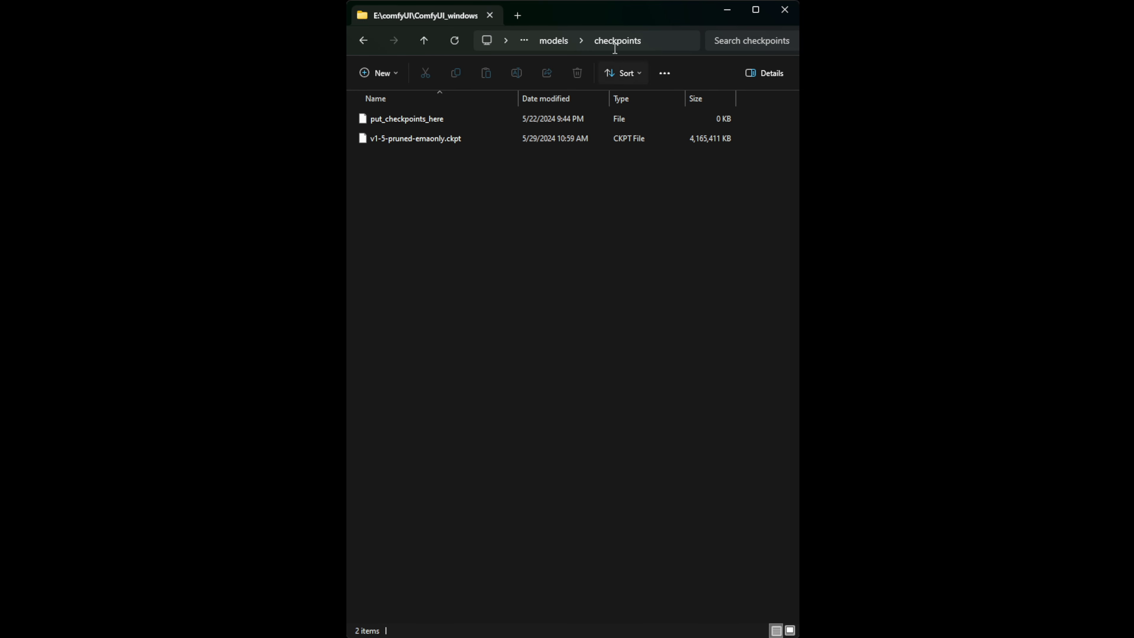
click(558, 39)
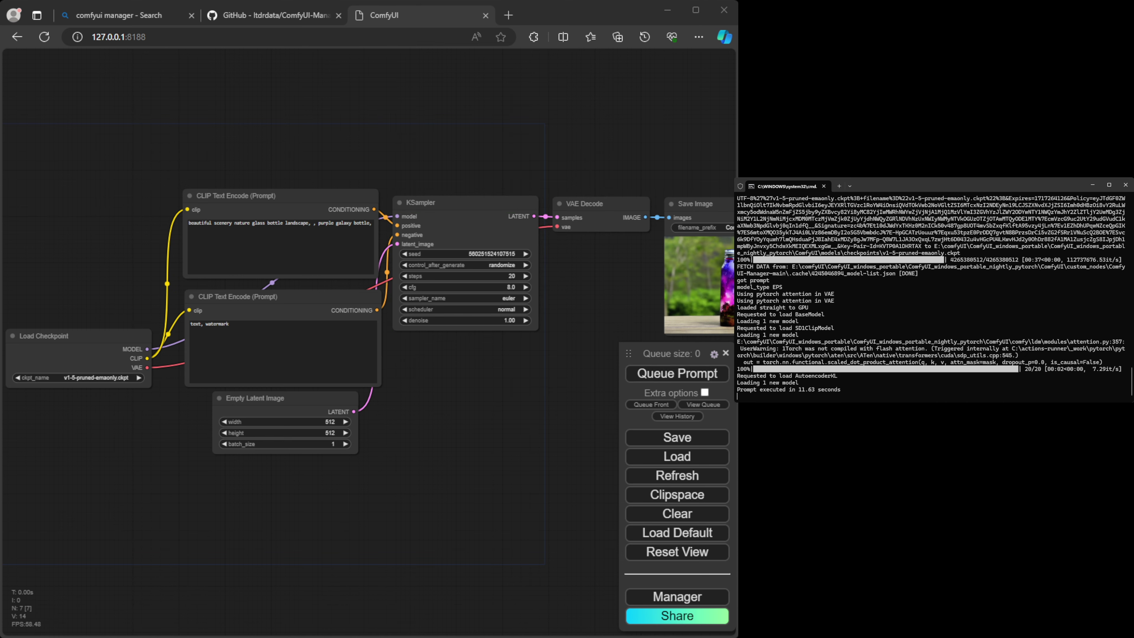
Examine the generated bottle image and move the Save Image node to just above the Load Checkpoint node
scroll(325, 389, right, 5)
scroll(376, 291, up, 4)
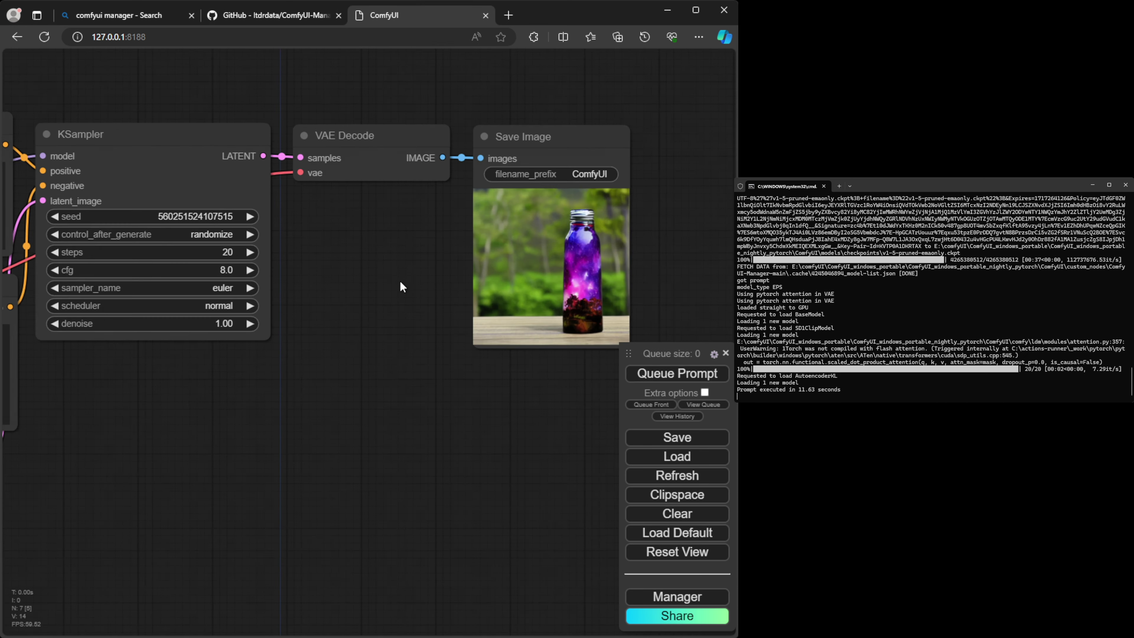
scroll(378, 370, down, 3)
scroll(386, 353, up, 6)
scroll(414, 350, down, 5)
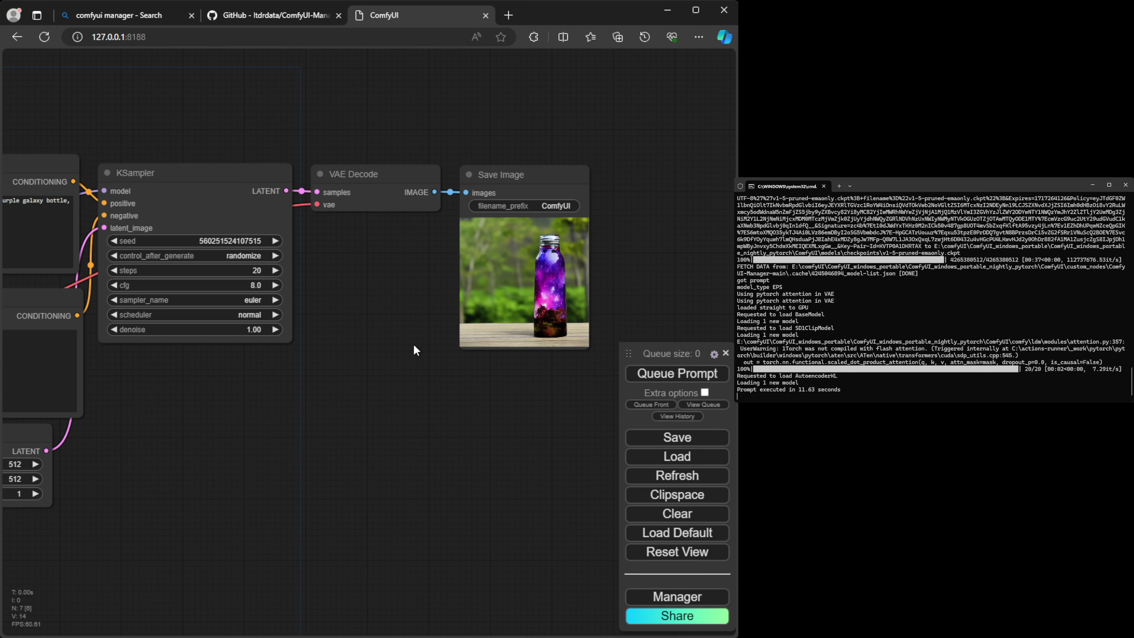
scroll(414, 345, down, 3)
drag(298, 436, 487, 341)
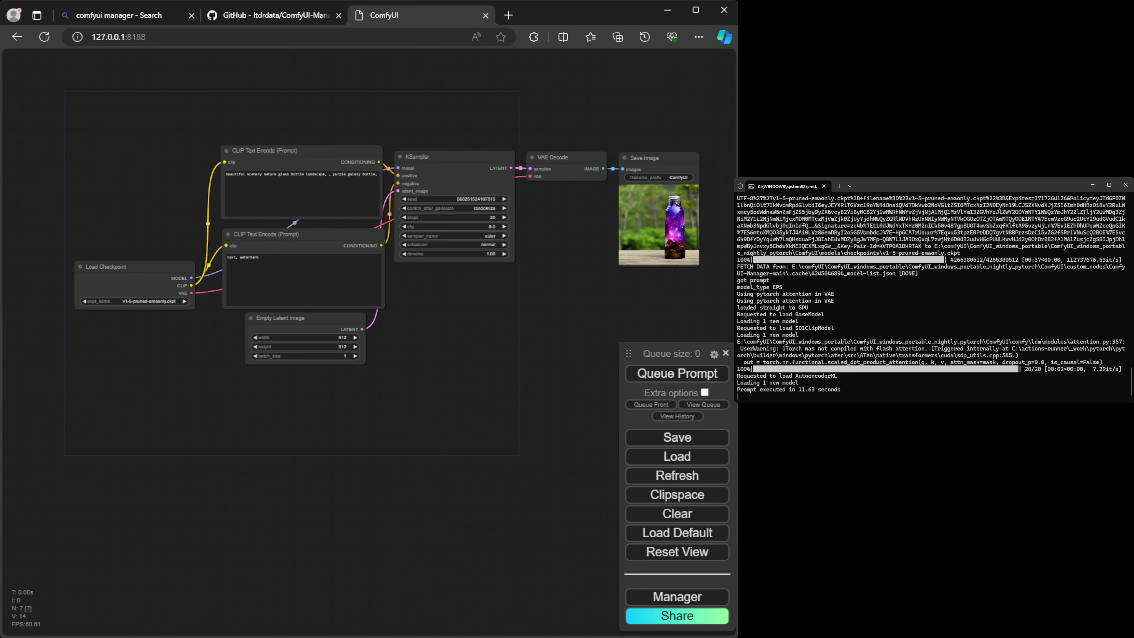
drag(676, 159, 132, 117)
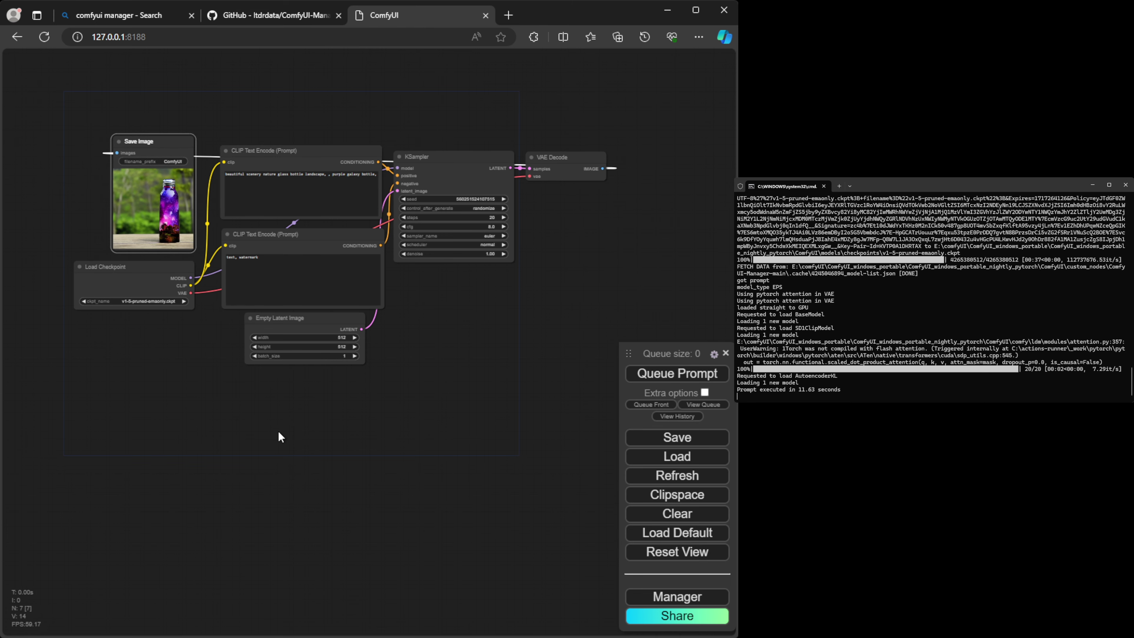
Reposition the Load Checkpoint node below Save Image and shift the two CLIP Text Encode nodes slightly, moving the upper one up
drag(281, 437, 447, 462)
scroll(386, 393, up, 6)
drag(369, 334, 281, 513)
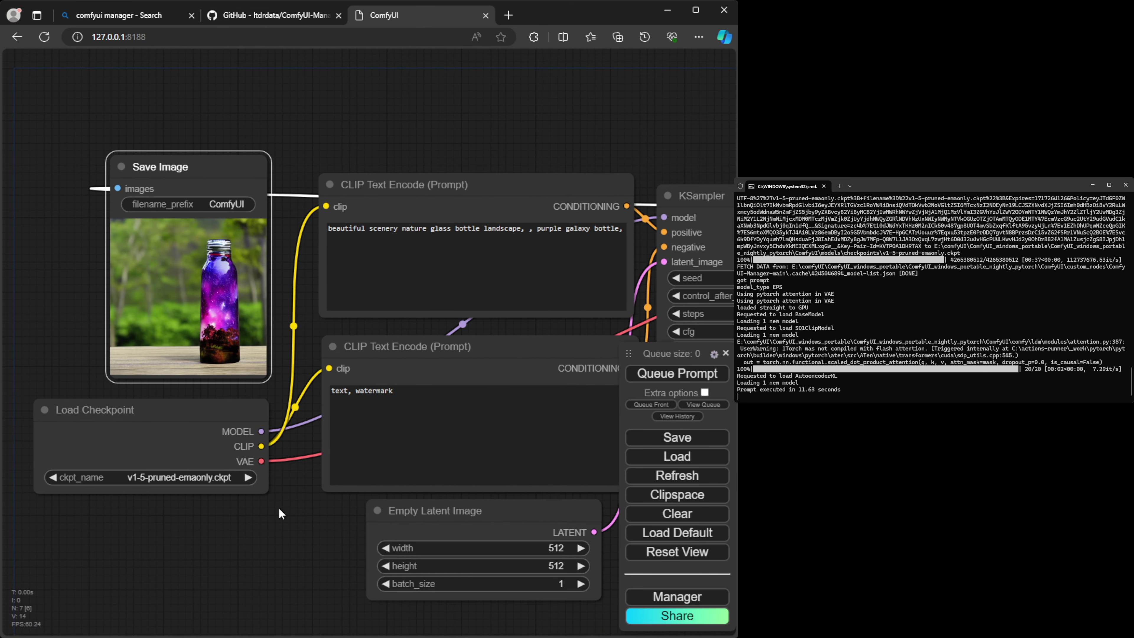
scroll(272, 509, up, 2)
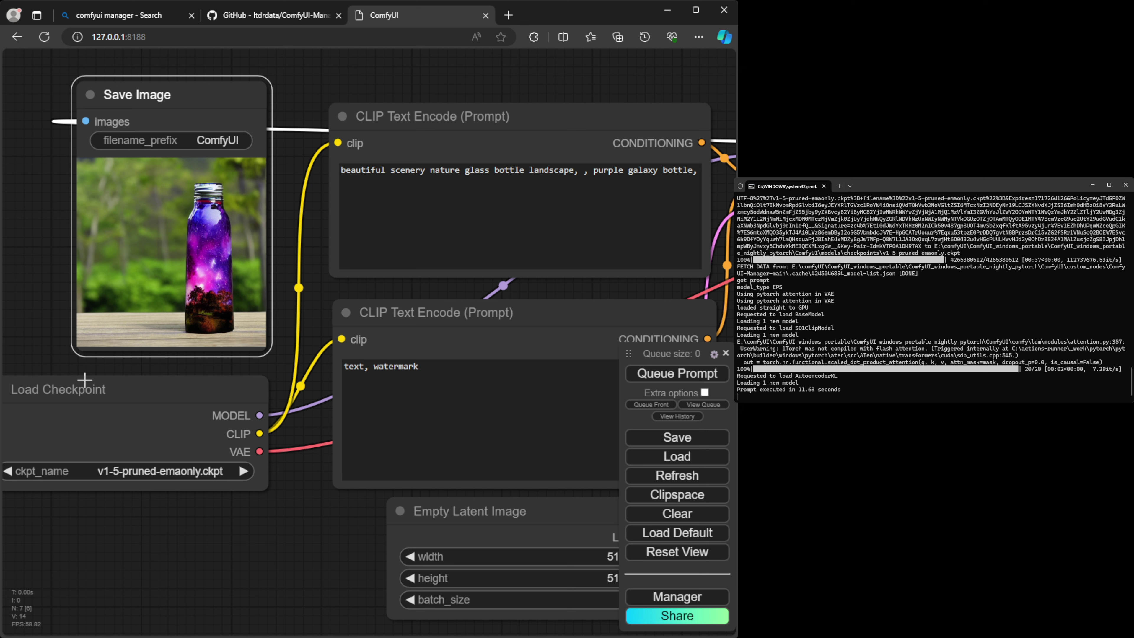
drag(83, 383, 109, 375)
scroll(251, 601, down, 1)
drag(254, 591, 266, 532)
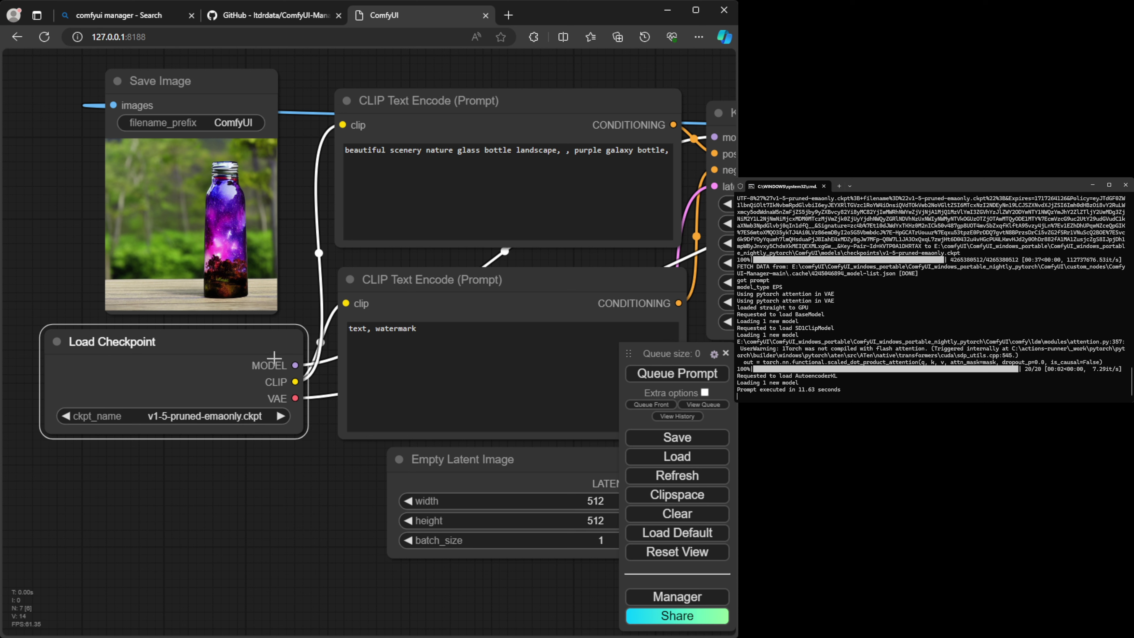
mouse_move(218, 330)
mouse_down()
mouse_move(190, 344)
mouse_move(205, 329)
mouse_up()
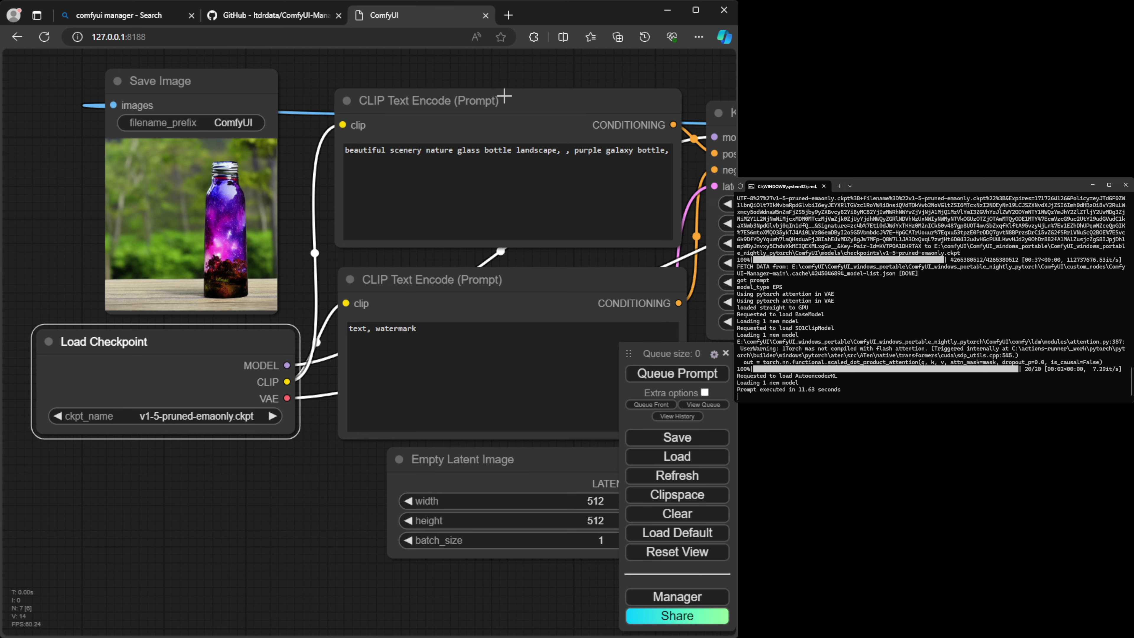
drag(504, 96, 508, 85)
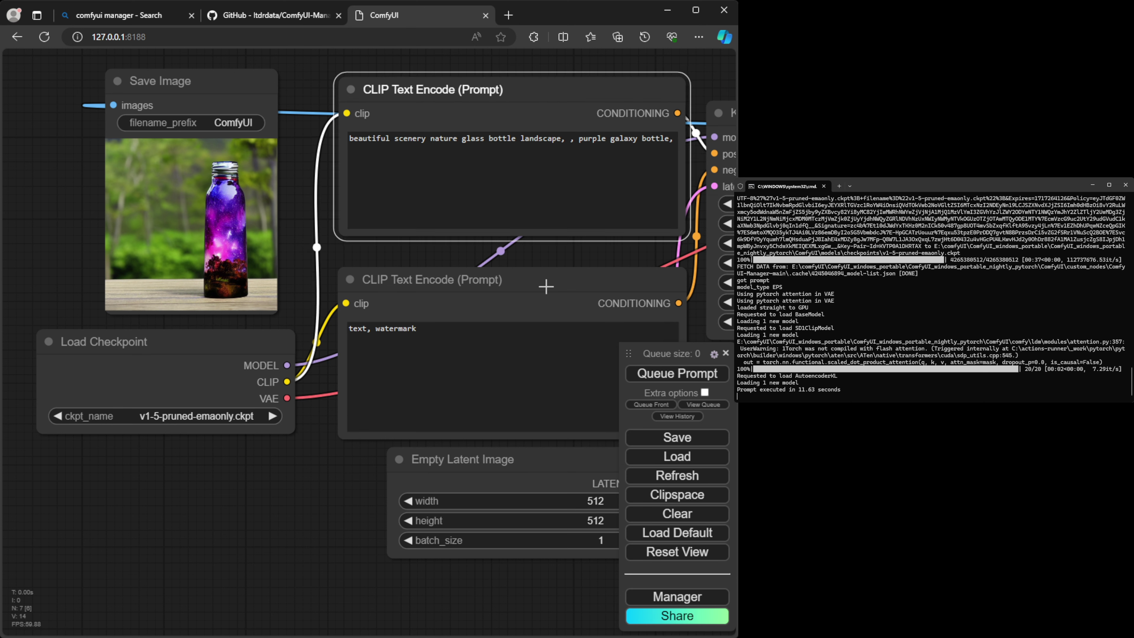
mouse_move(544, 271)
mouse_down()
mouse_move(536, 258)
mouse_move(541, 275)
mouse_up()
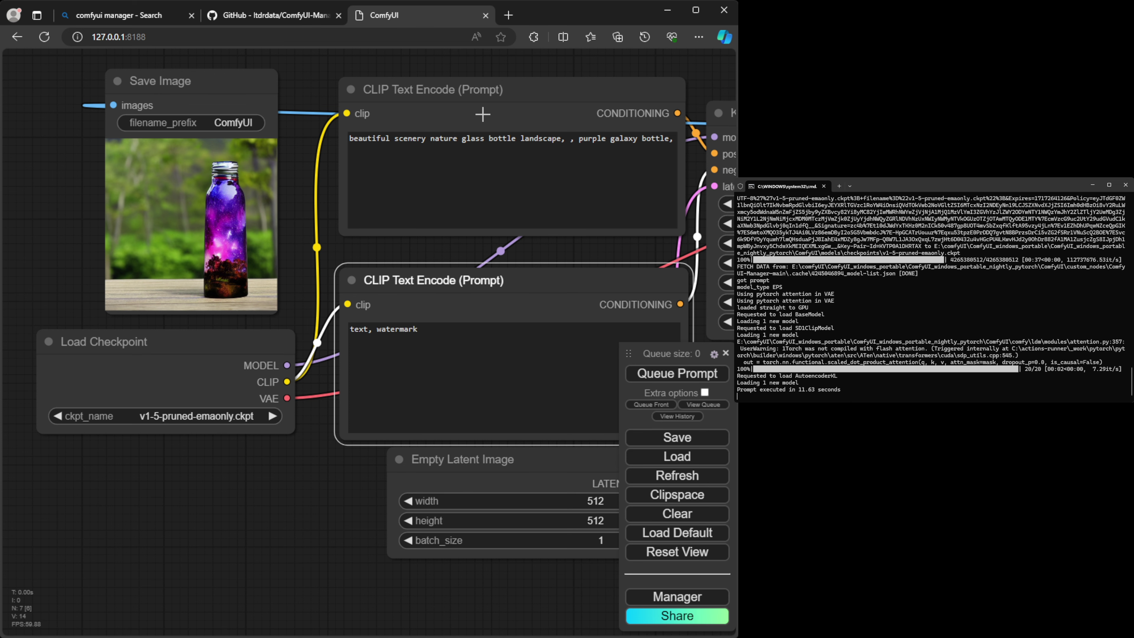
Queue the bottle prompt three more times with randomized seeds to generate new image variations
click(483, 115)
scroll(425, 239, down, 2)
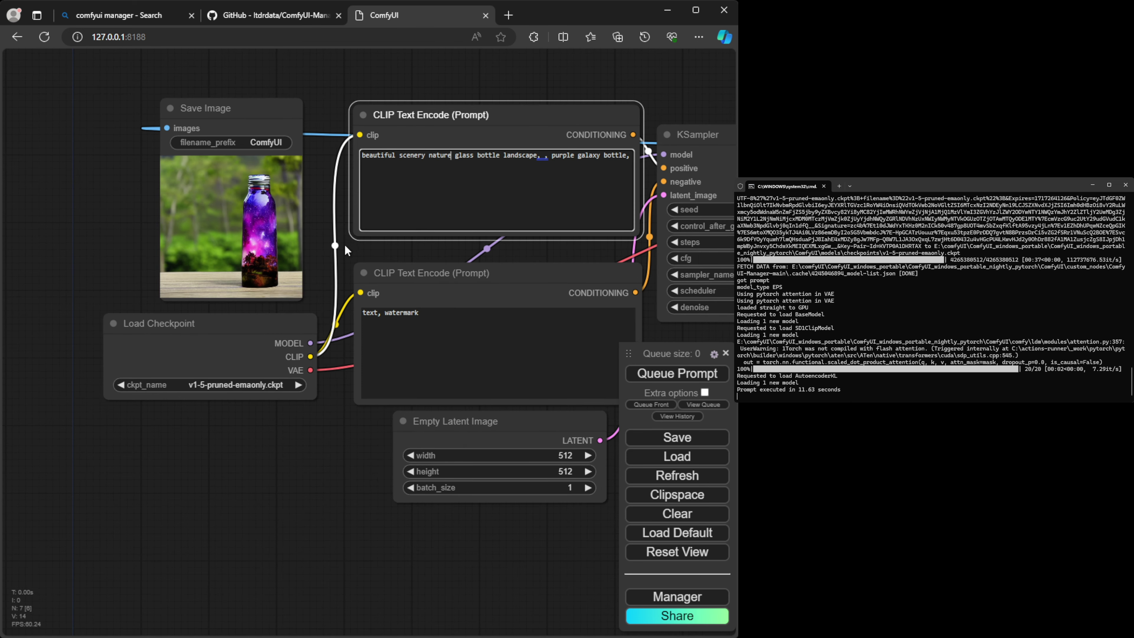
scroll(449, 250, down, 3)
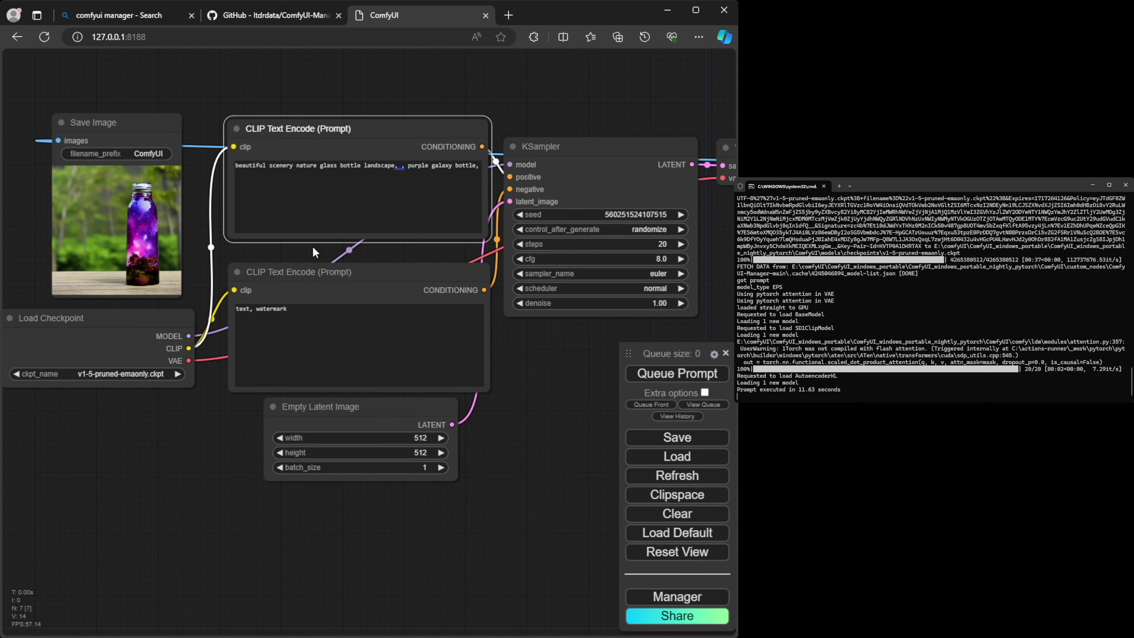
scroll(549, 394, down, 4)
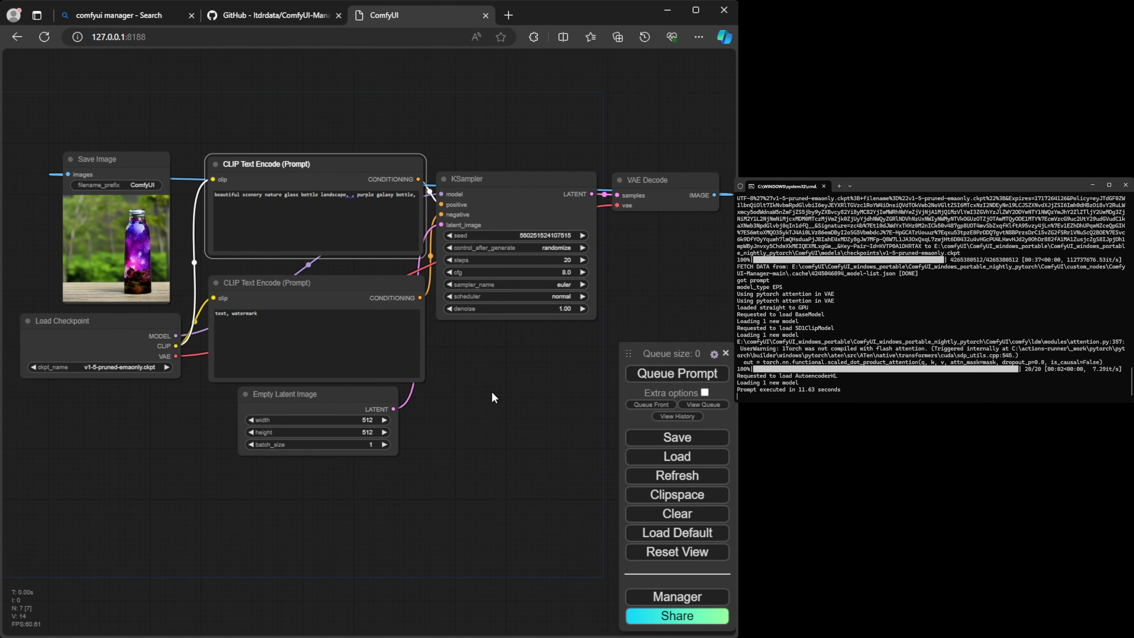
scroll(474, 392, up, 2)
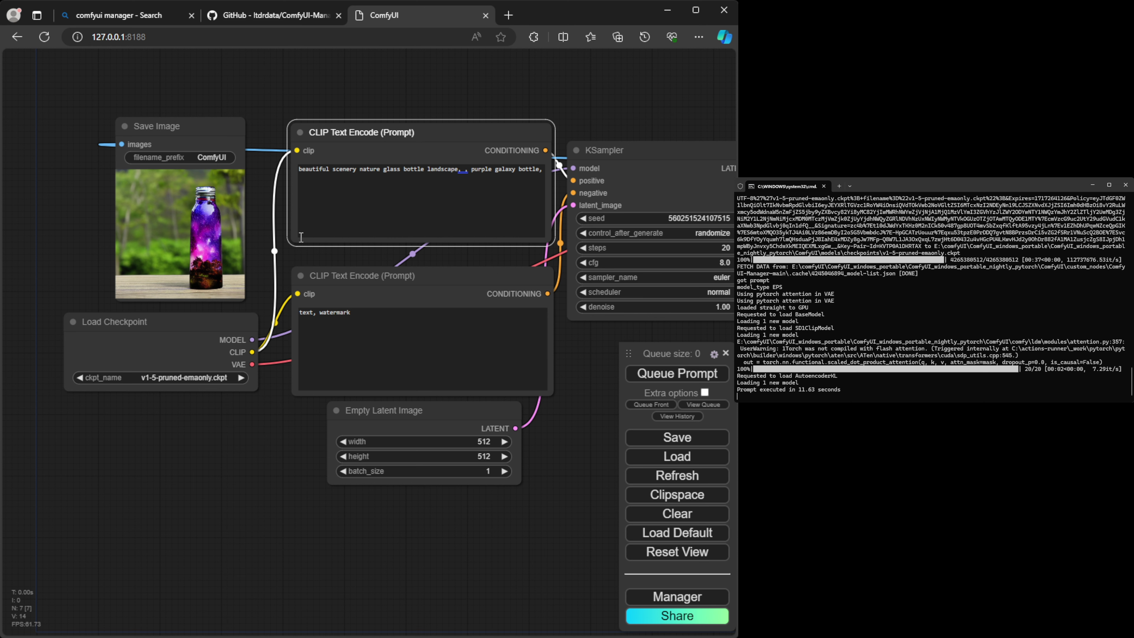
scroll(296, 239, up, 2)
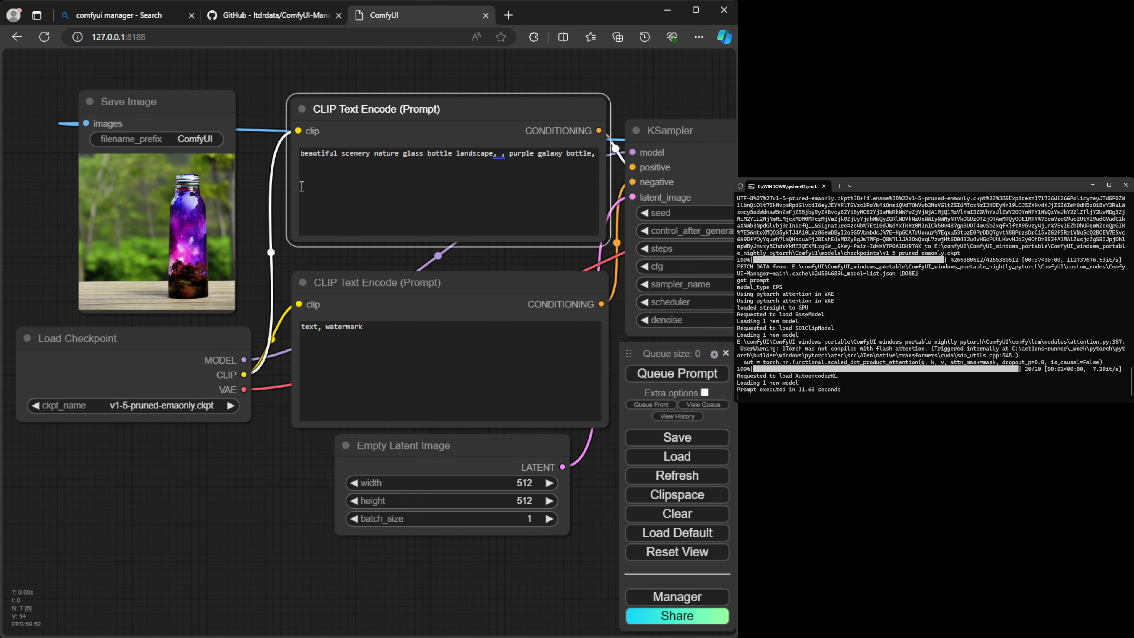
scroll(440, 256, down, 2)
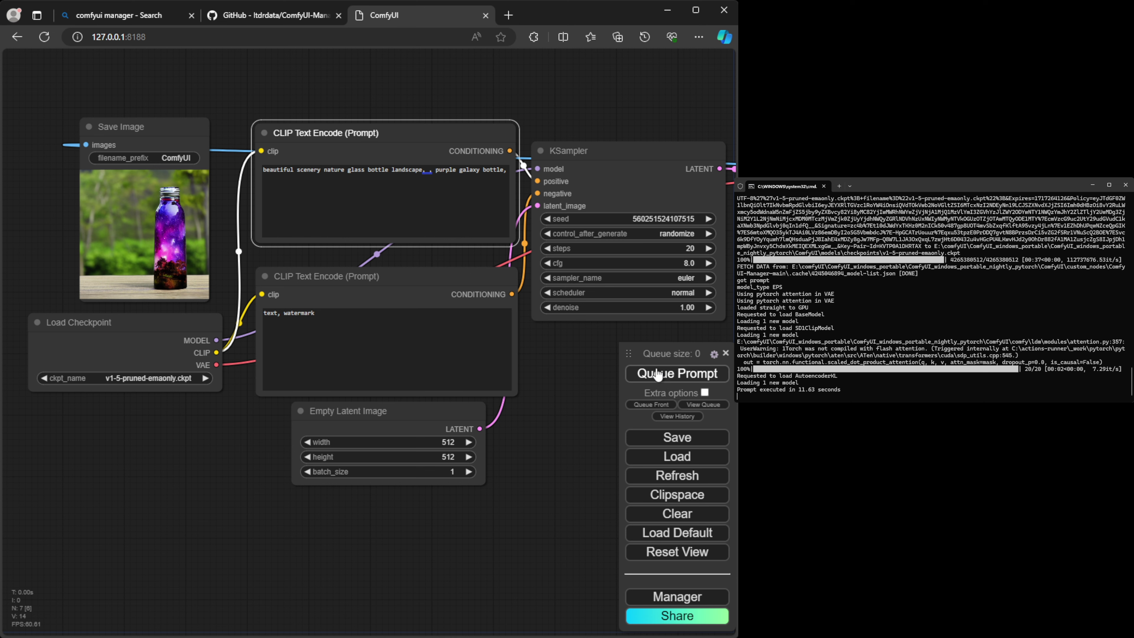
click(675, 374)
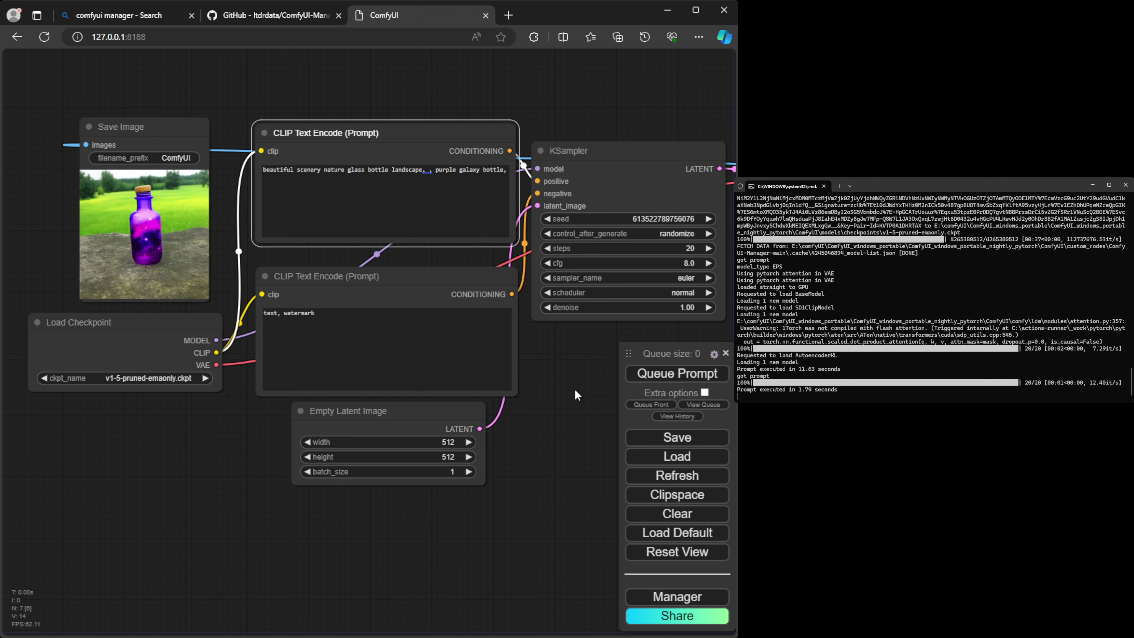
click(639, 377)
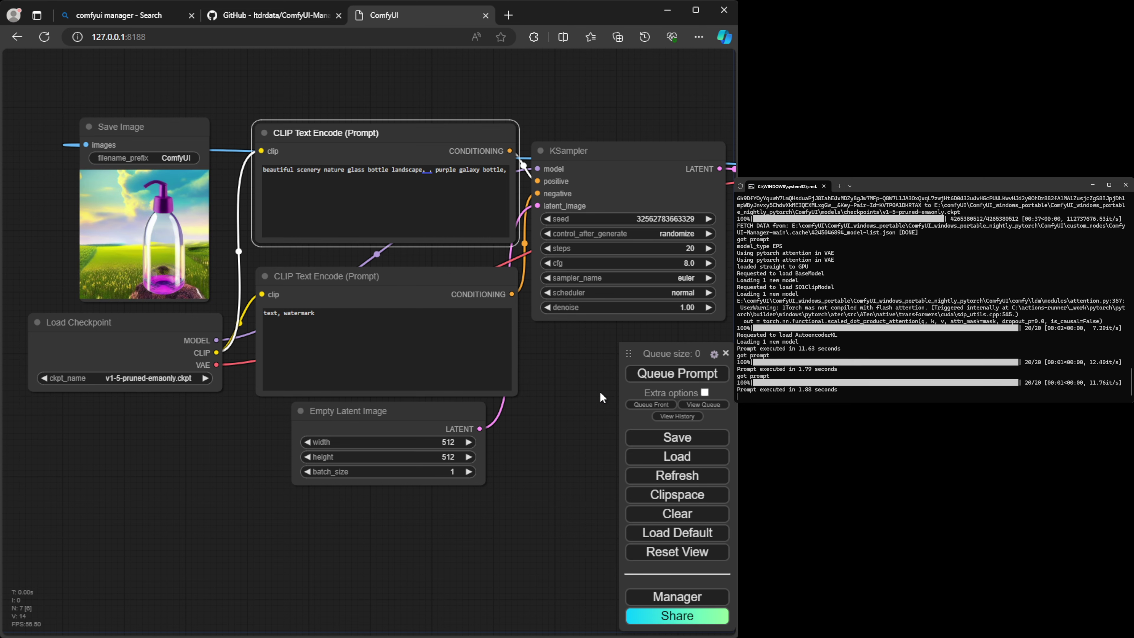
click(688, 374)
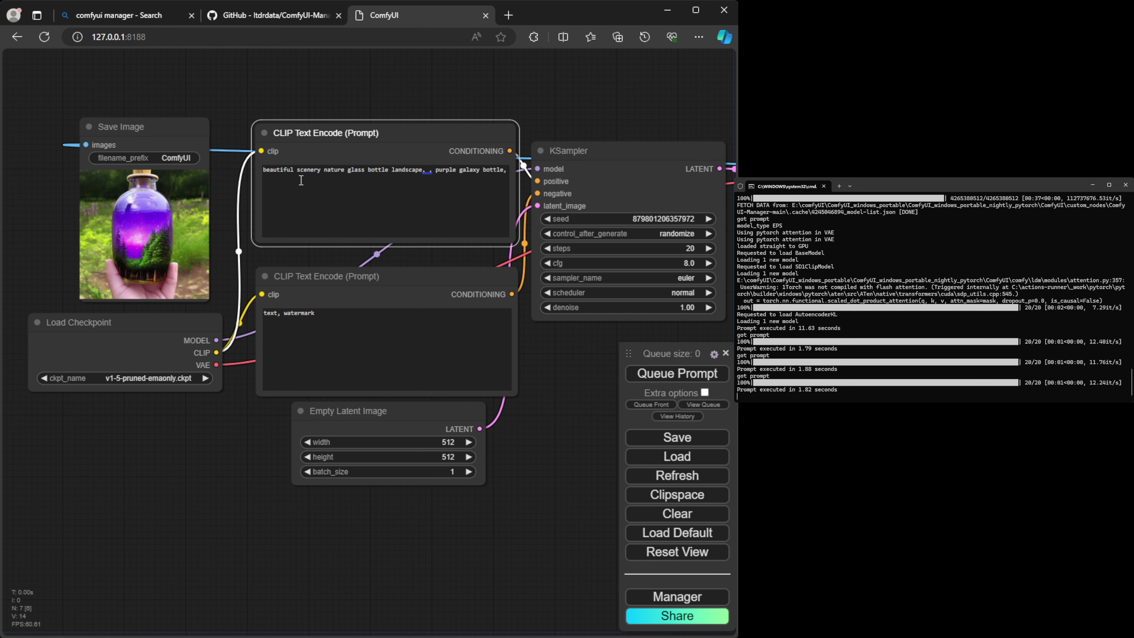
Select the whole positive prompt text in the upper CLIP Text Encode node
scroll(223, 183, up, 3)
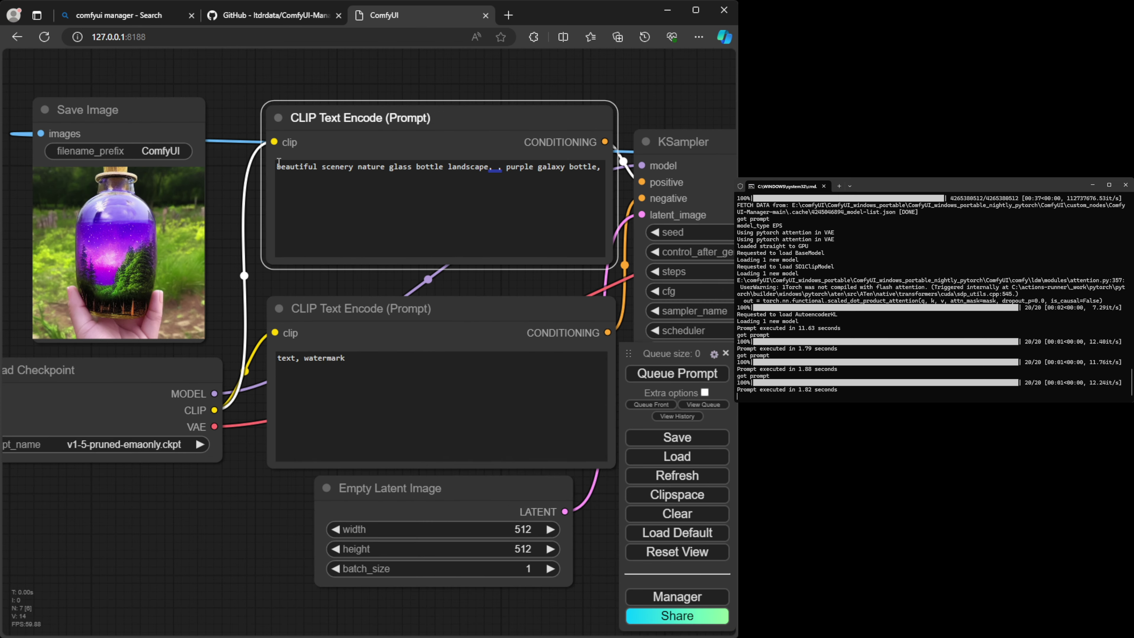
drag(277, 172, 603, 173)
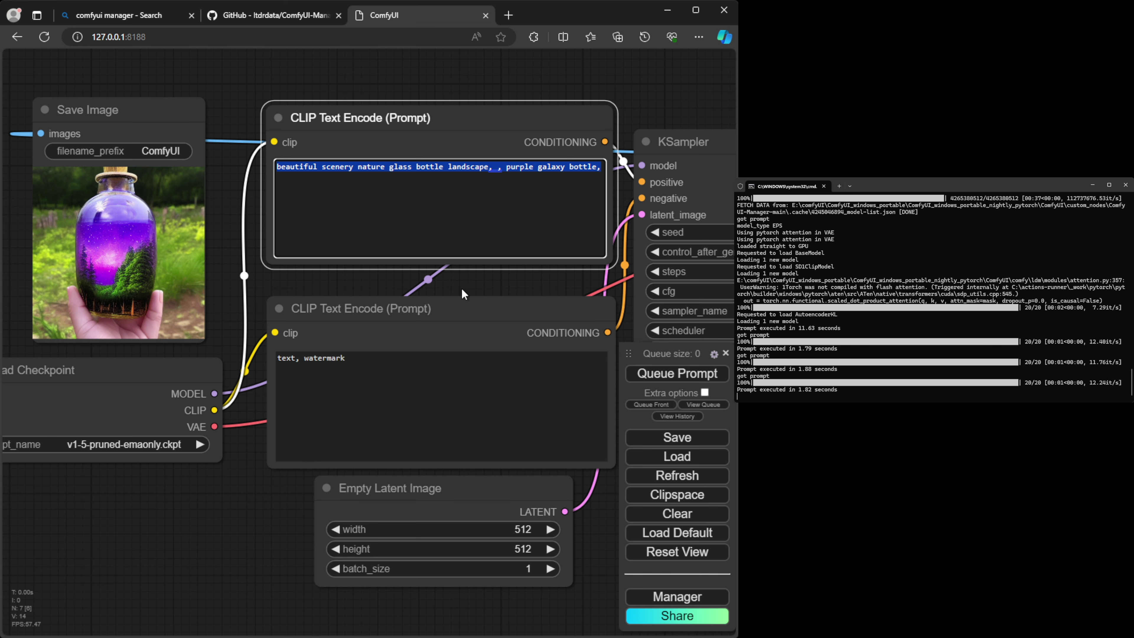
scroll(493, 290, down, 2)
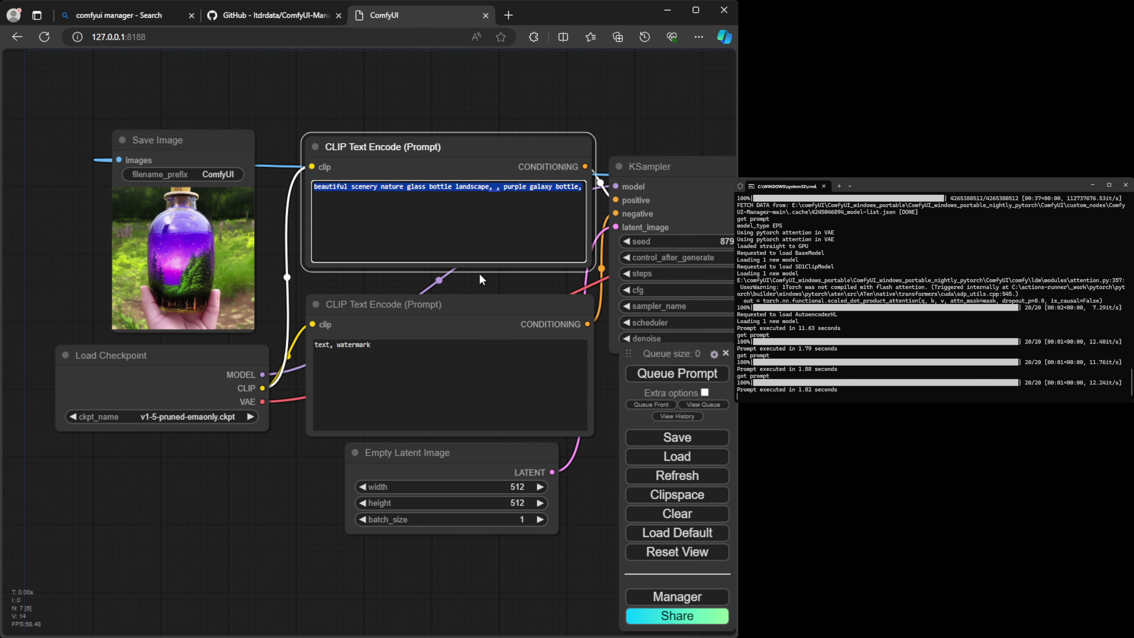
Open prompthero.com in a new browser tab and go to its Stable Diffusion prompts
click(508, 15)
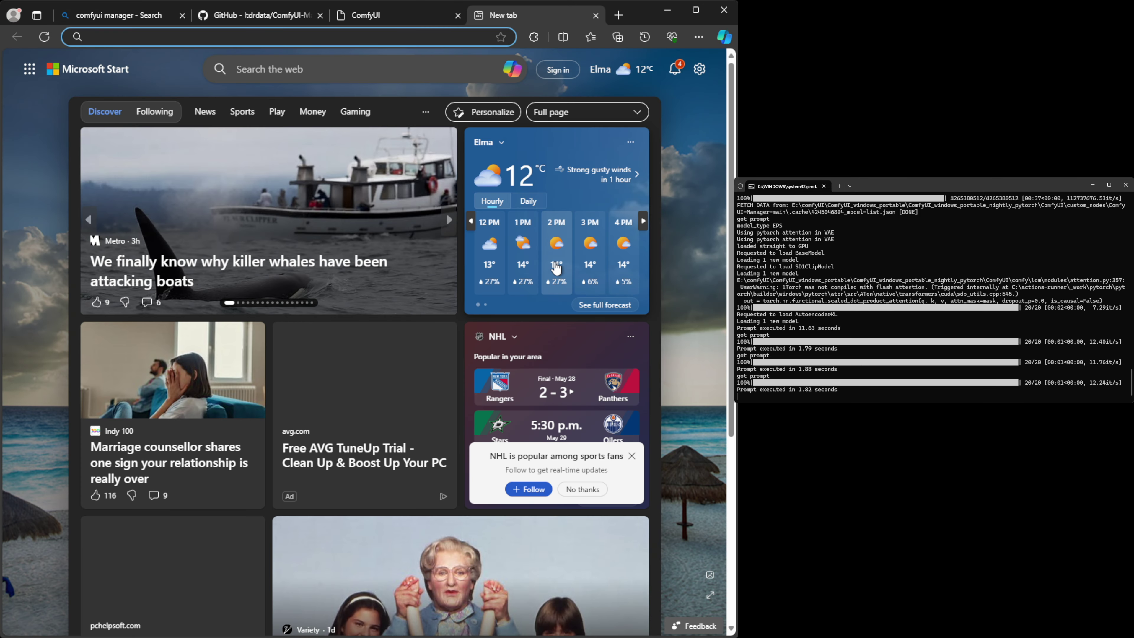
text(promp)
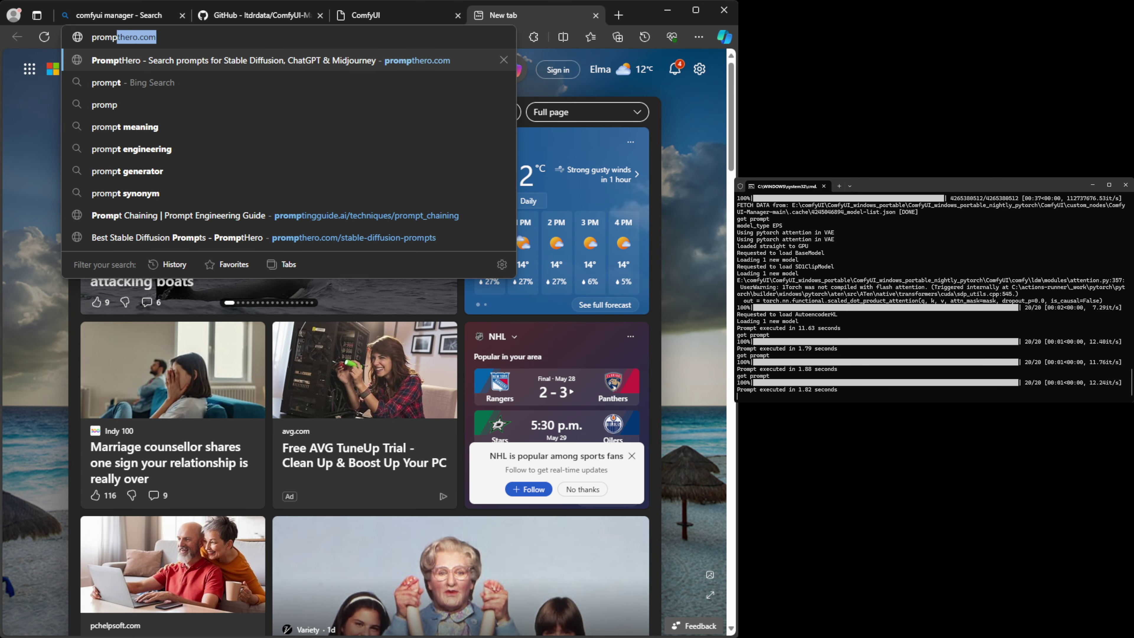
text(thero)
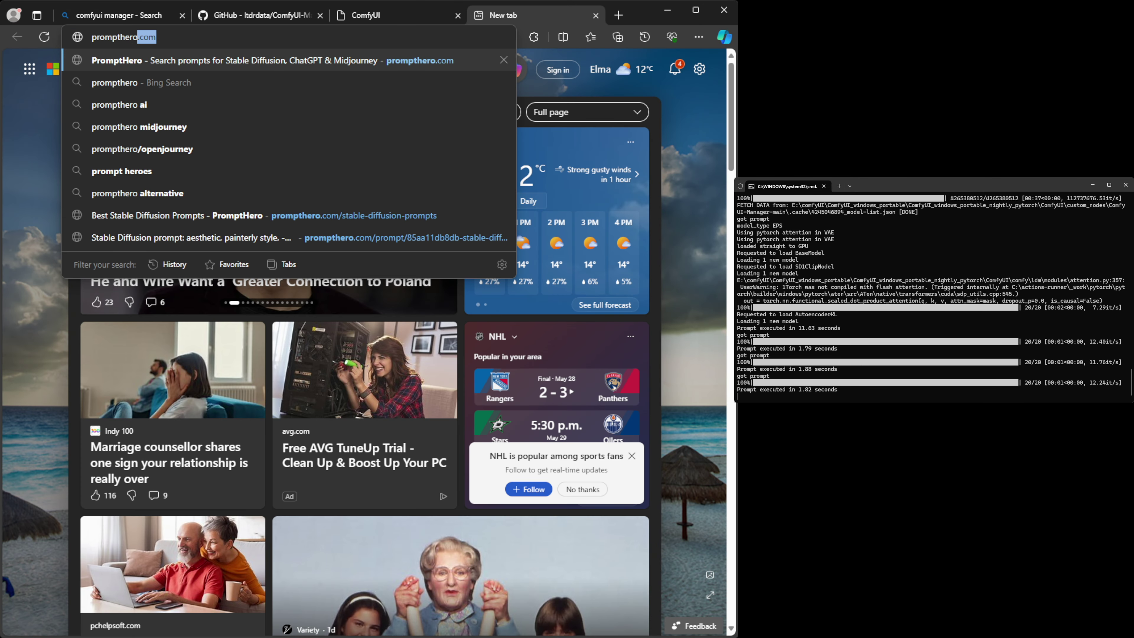
key(Return)
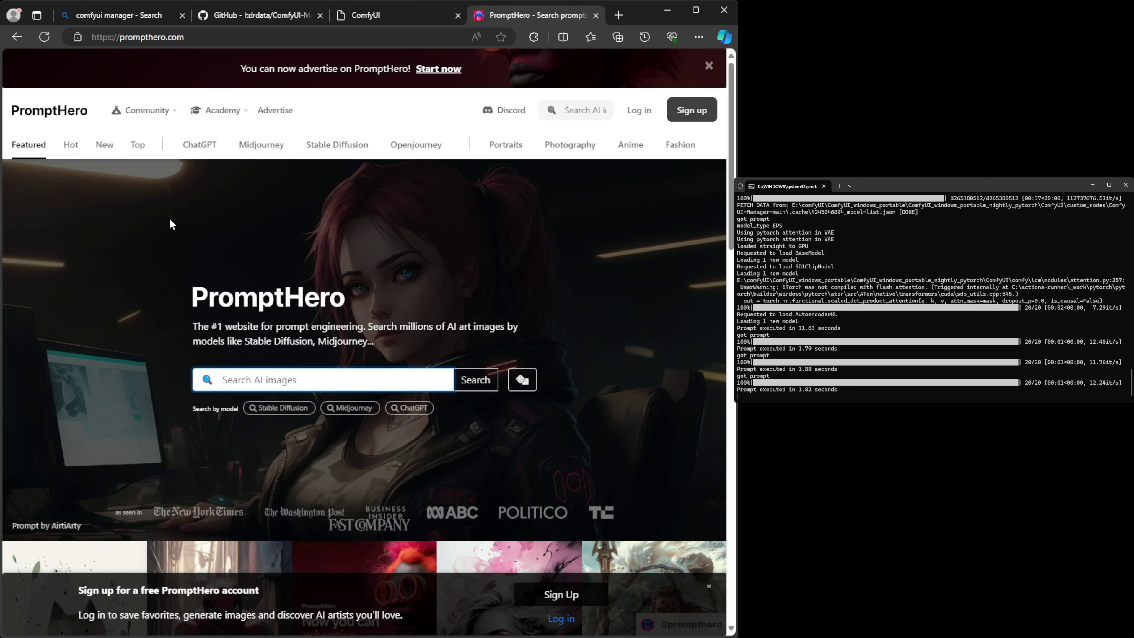
click(334, 144)
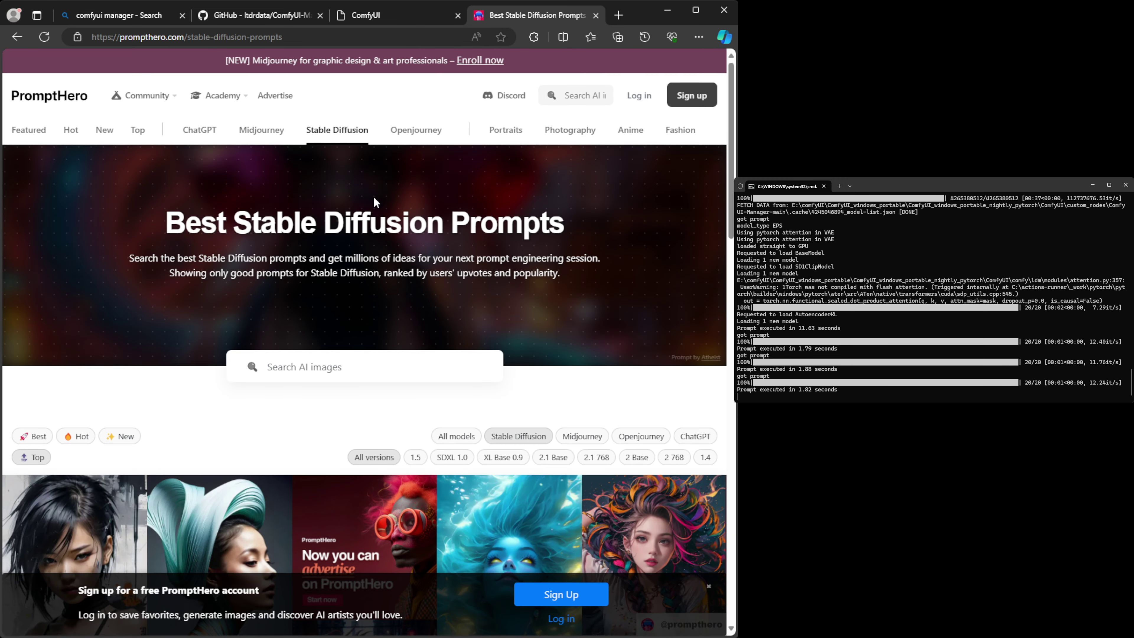
Open the first gallery image, the black-haired woman's portrait, and review its prompt text, generation parameters and model used
scroll(373, 196, down, 5)
scroll(377, 200, down, 3)
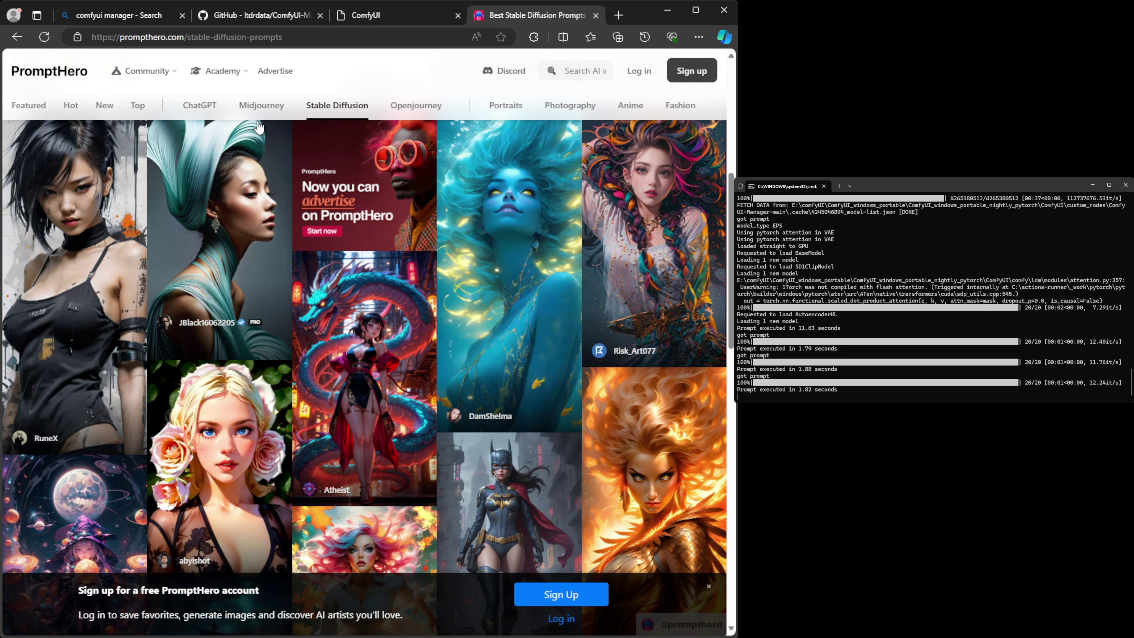
scroll(53, 254, down, 1)
scroll(54, 264, up, 1)
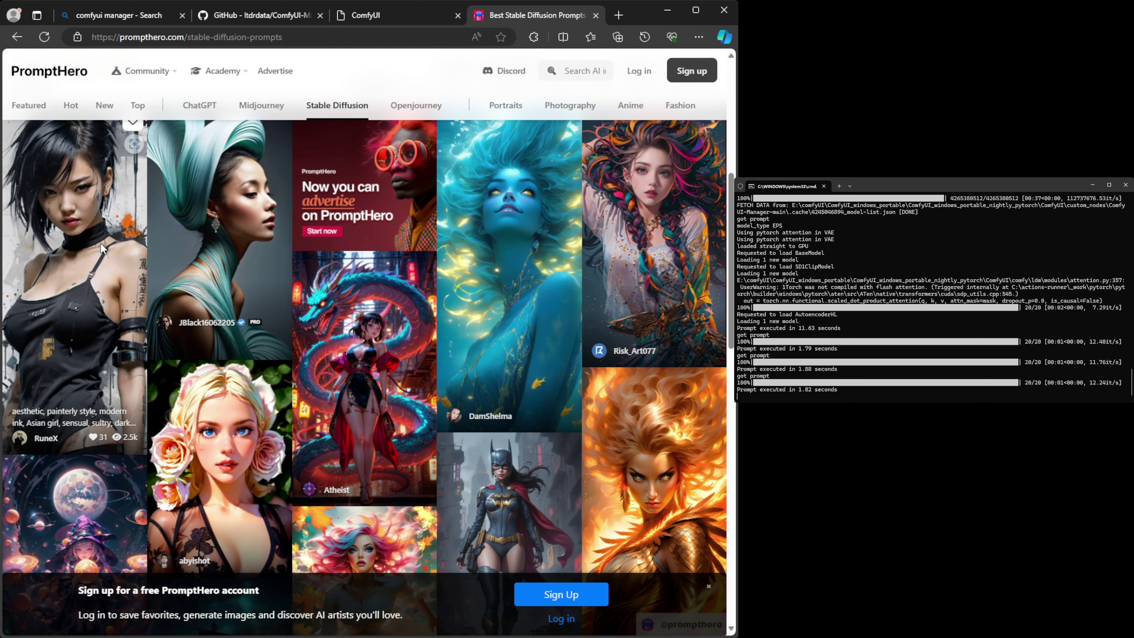
click(40, 216)
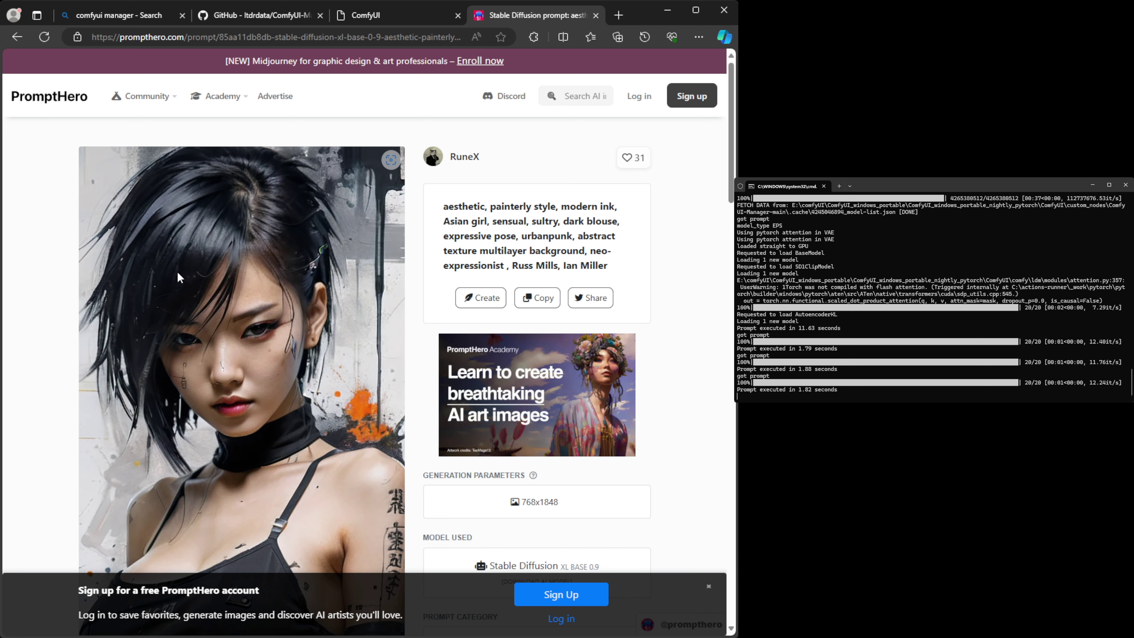
scroll(681, 263, down, 4)
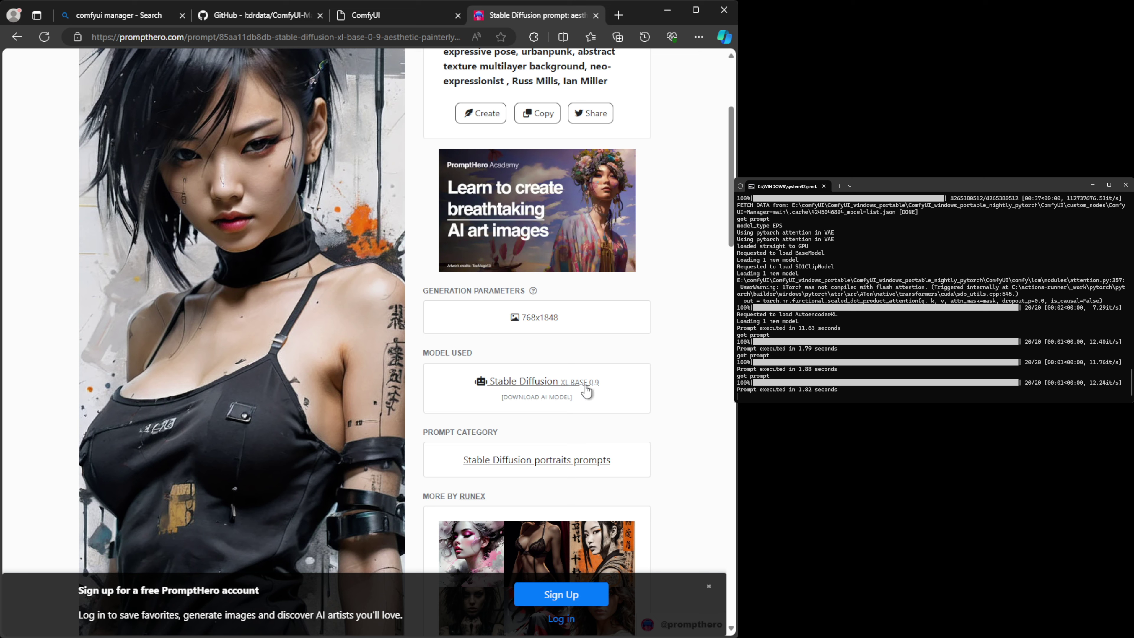
scroll(675, 343, up, 4)
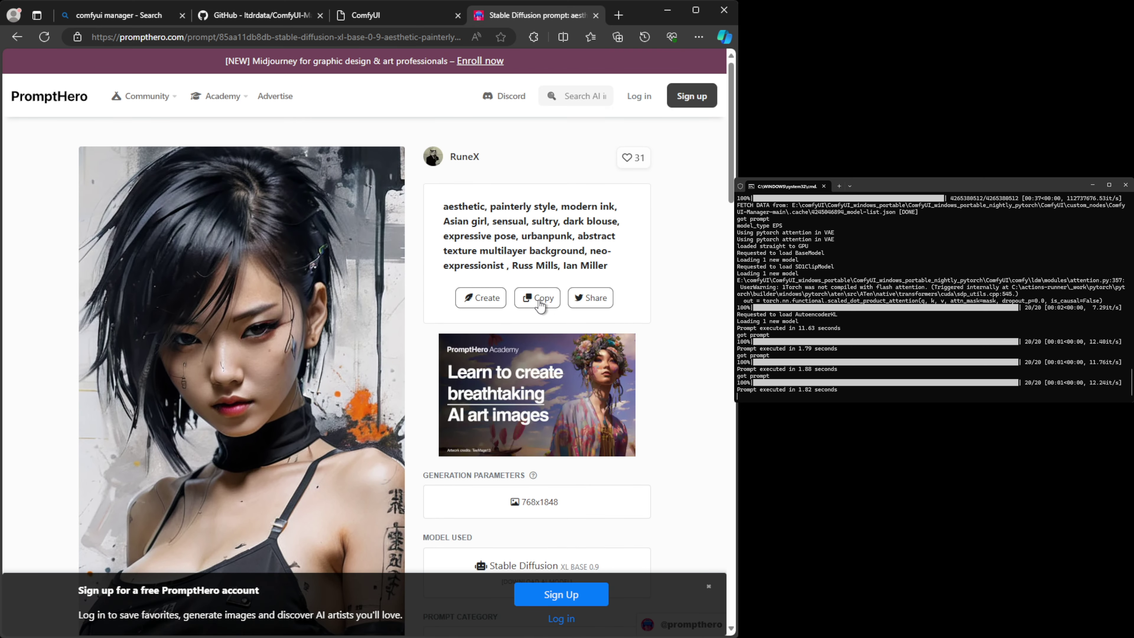
Copy the portrait's prompt from PromptHero, replace the positive prompt in the ComfyUI workflow with it, and queue the generation
click(542, 303)
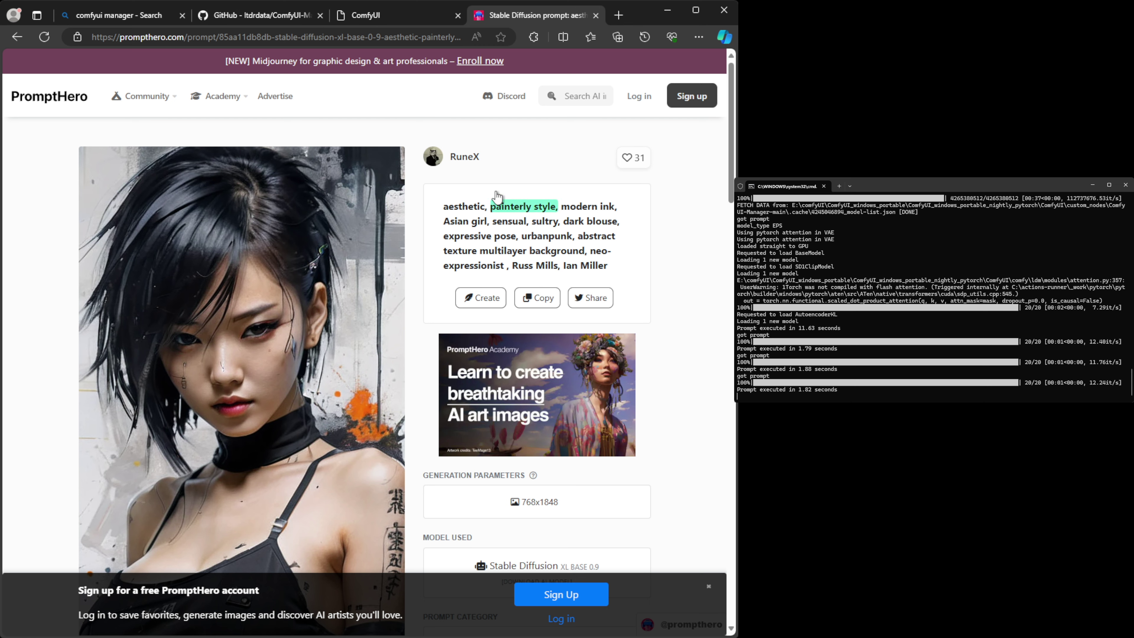
click(383, 10)
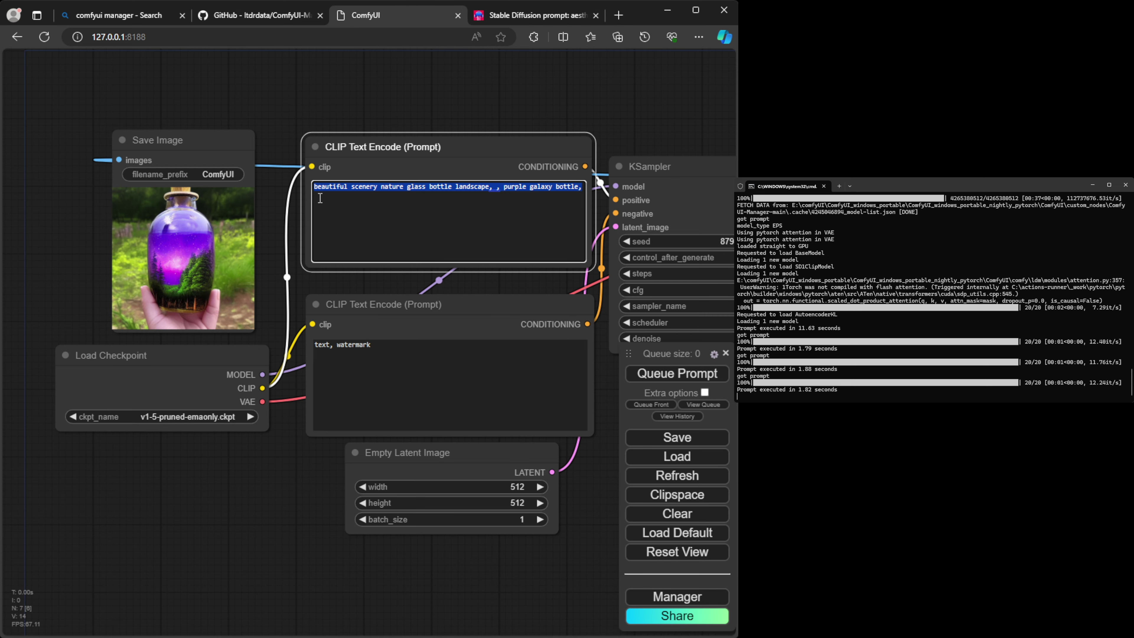
click(392, 208)
key(ctrl+a)
key(ctrl+v)
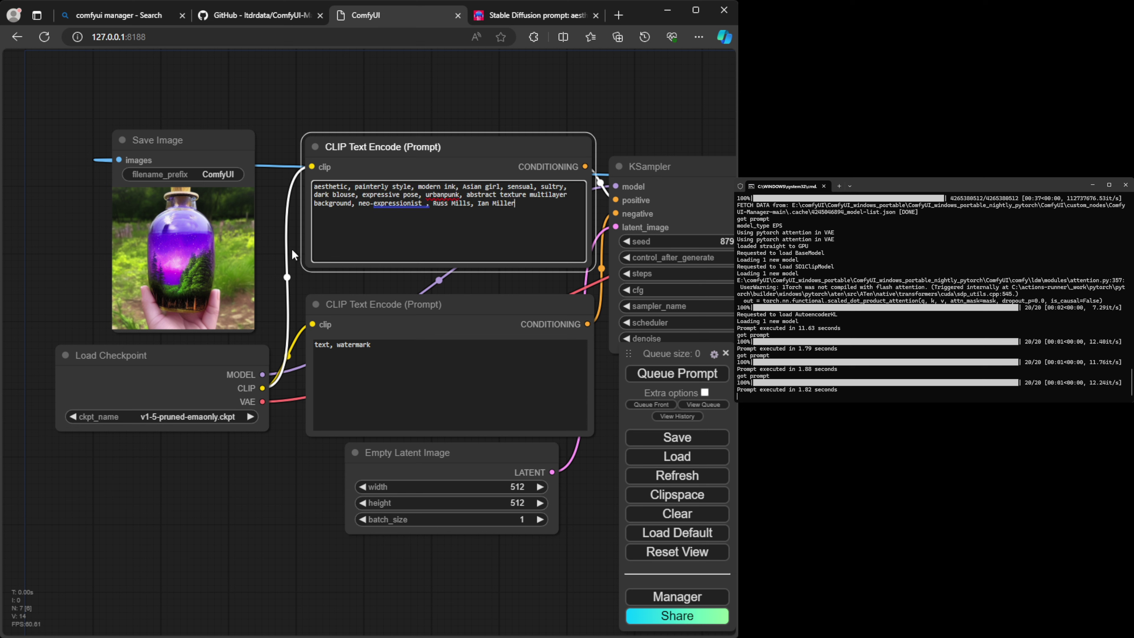
scroll(290, 247, up, 4)
scroll(303, 290, down, 2)
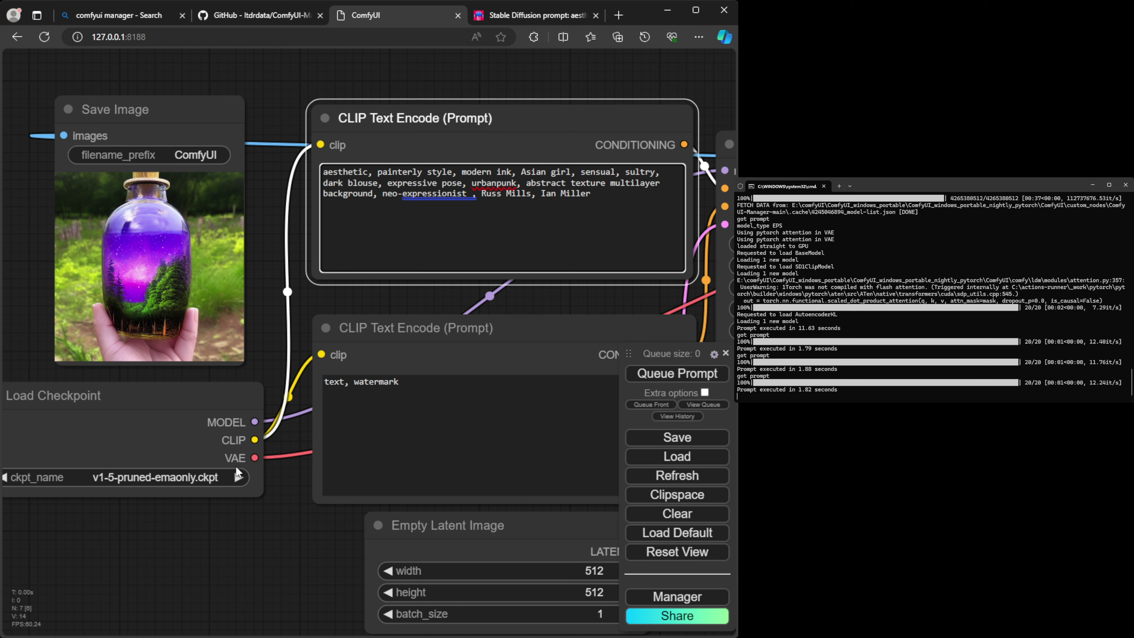
click(686, 380)
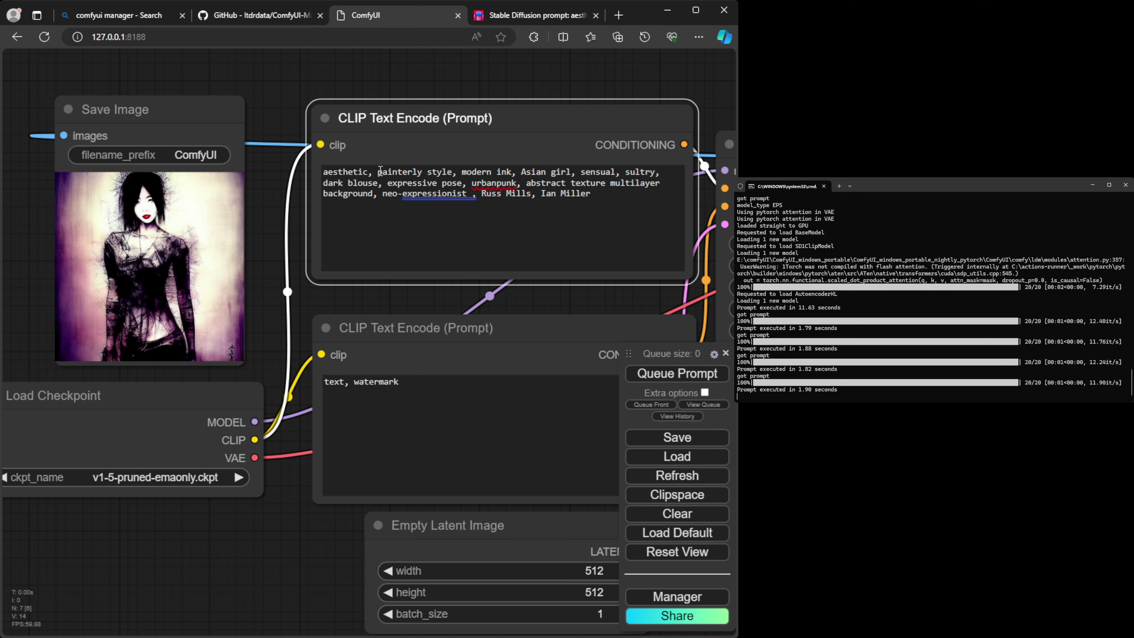
Replace "painterly" with "photoreal" in the positive prompt and generate a new image
drag(377, 172, 451, 172)
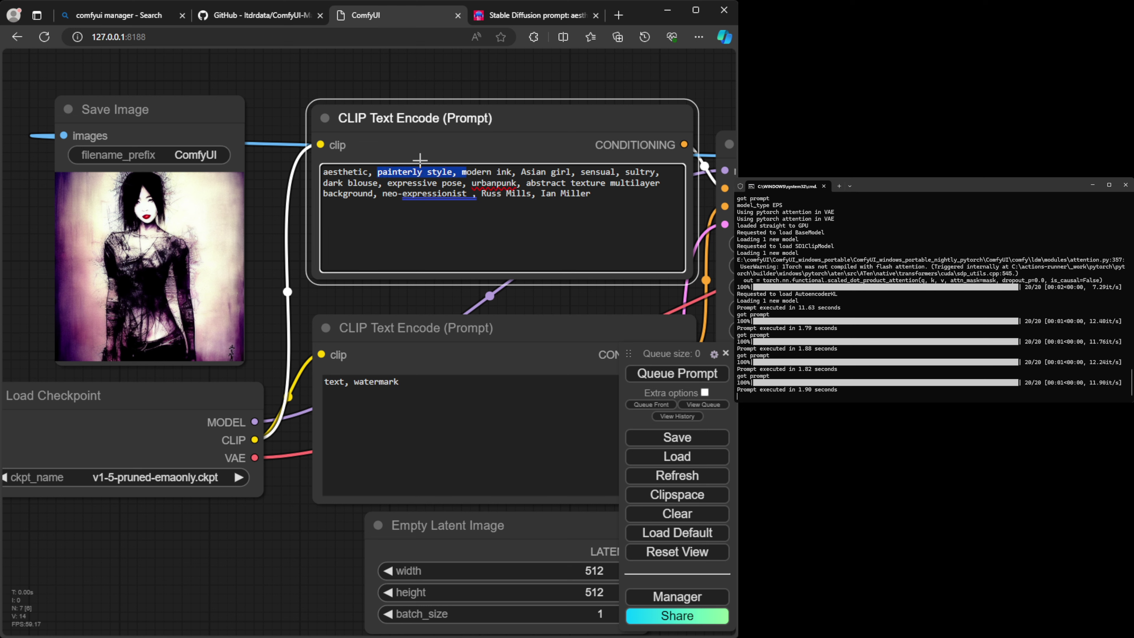
double_click(414, 170)
text(photoreal)
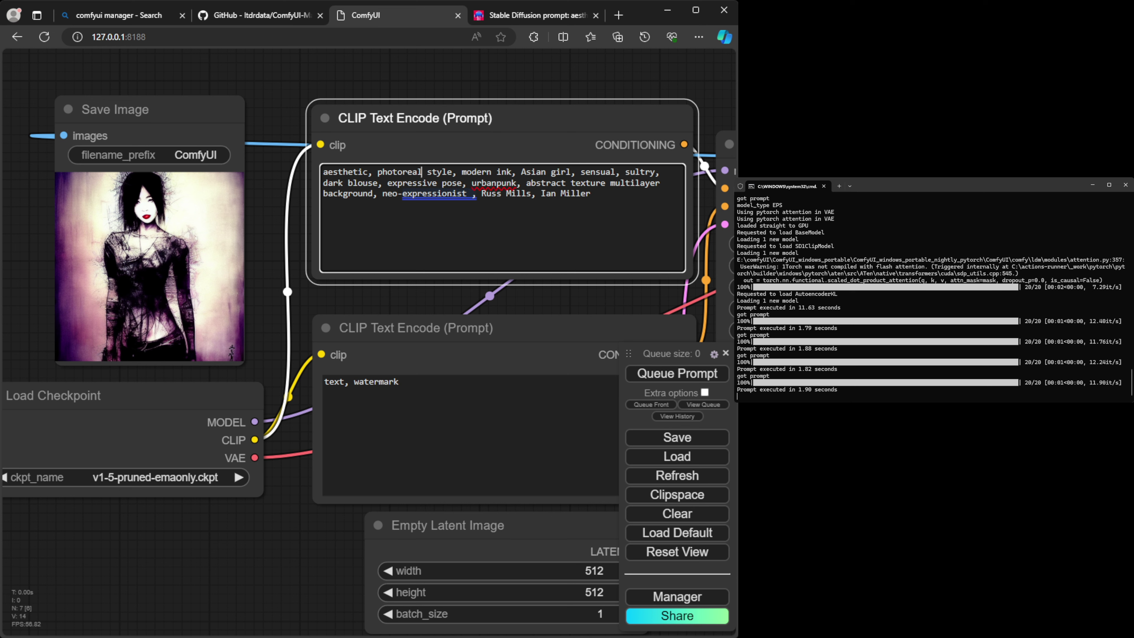
click(678, 377)
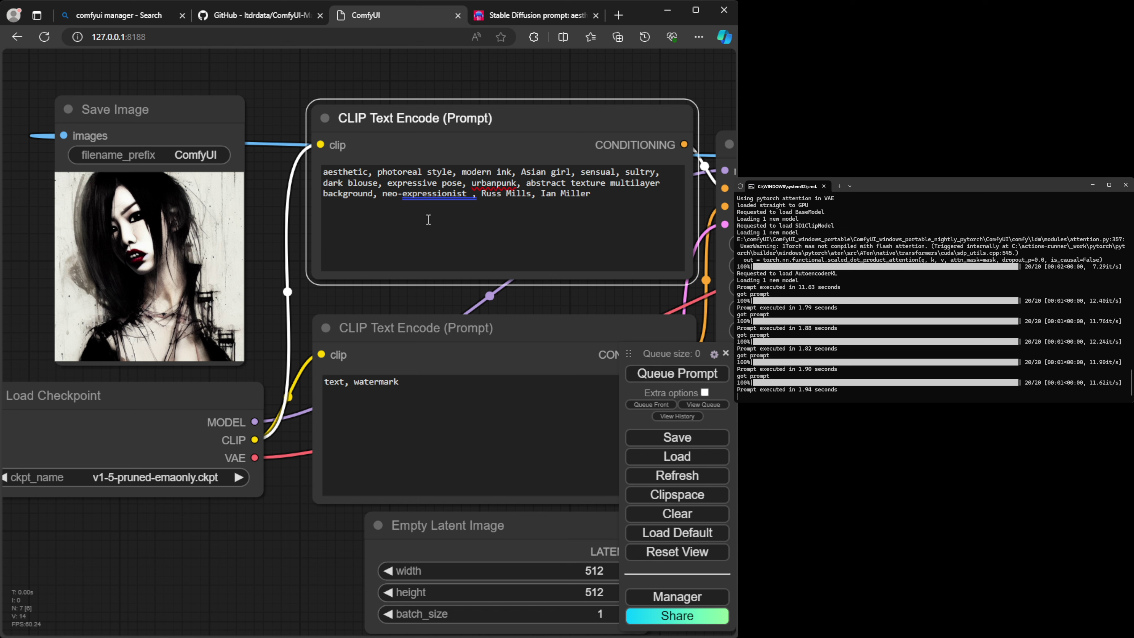
Remove the two artist names at the end and "modern ink," from the positive prompt, and generate another image
drag(483, 195, 613, 193)
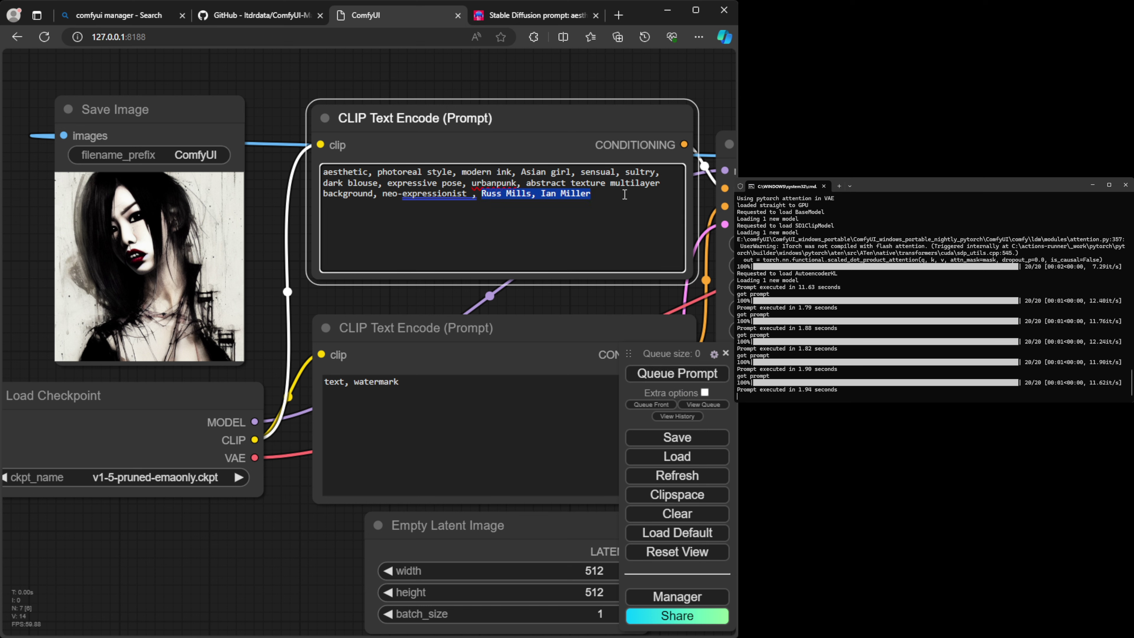
key(BackSpace)
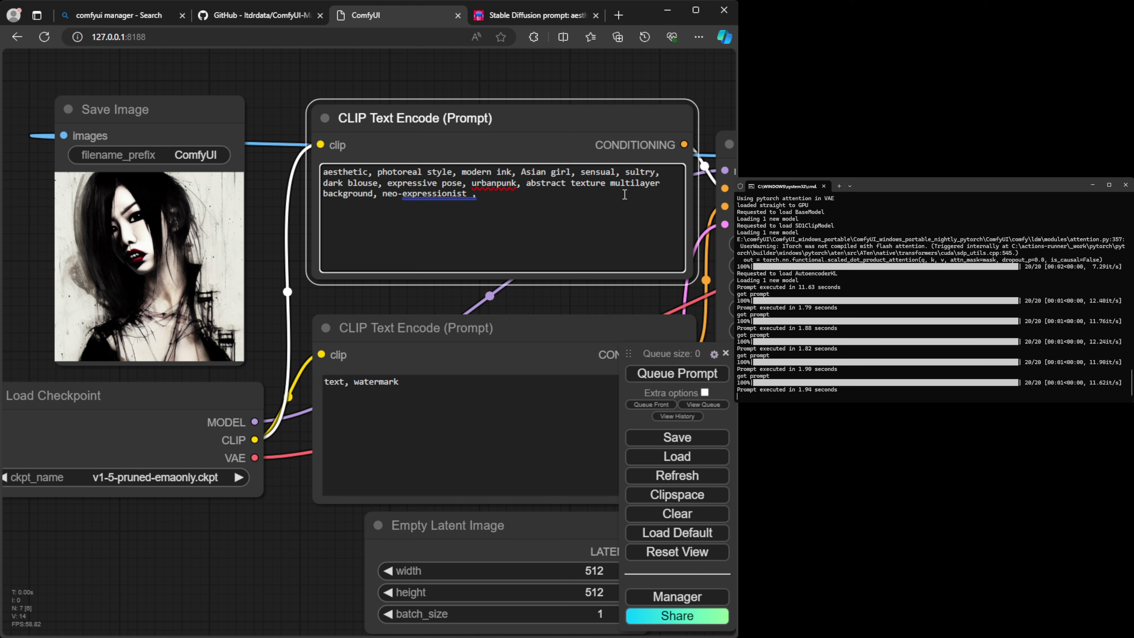
key(BackSpace)
key(BackSpace)
drag(460, 171, 511, 170)
key(BackSpace)
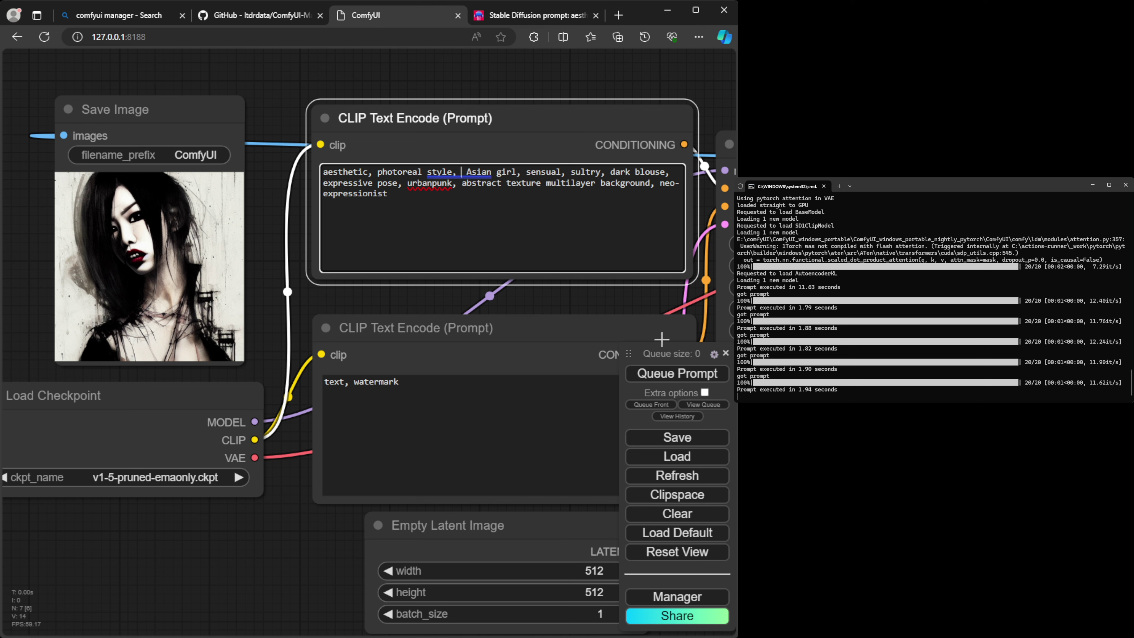
click(667, 376)
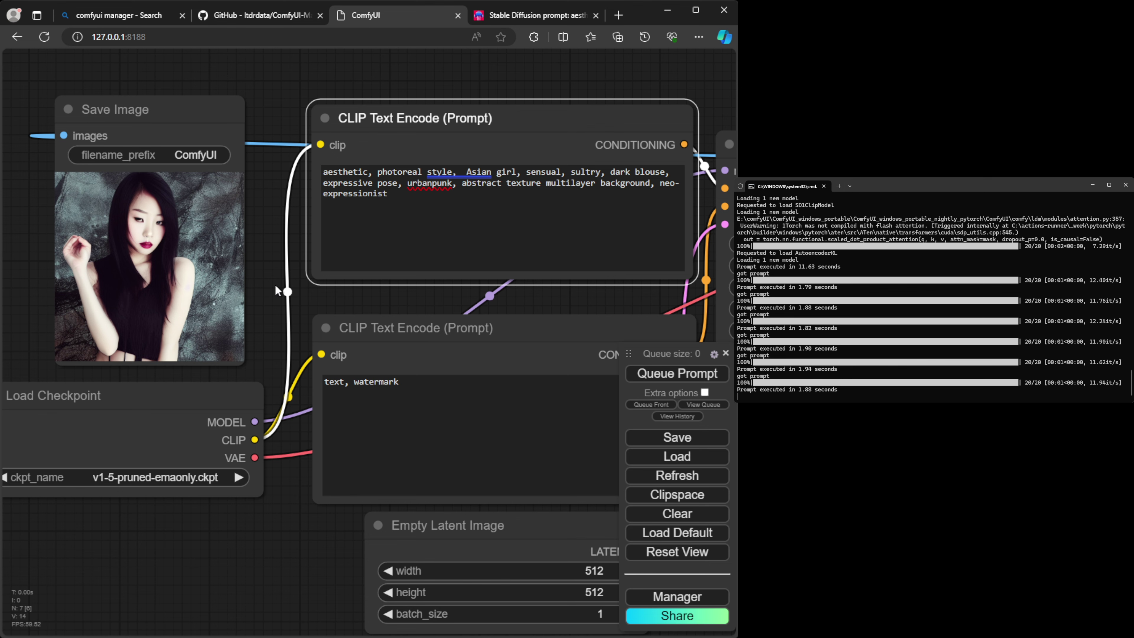
Replace the positive prompt with "youtube thumbnail image, installation of software, desktop, monitor, dark room" and queue it
scroll(277, 290, down, 3)
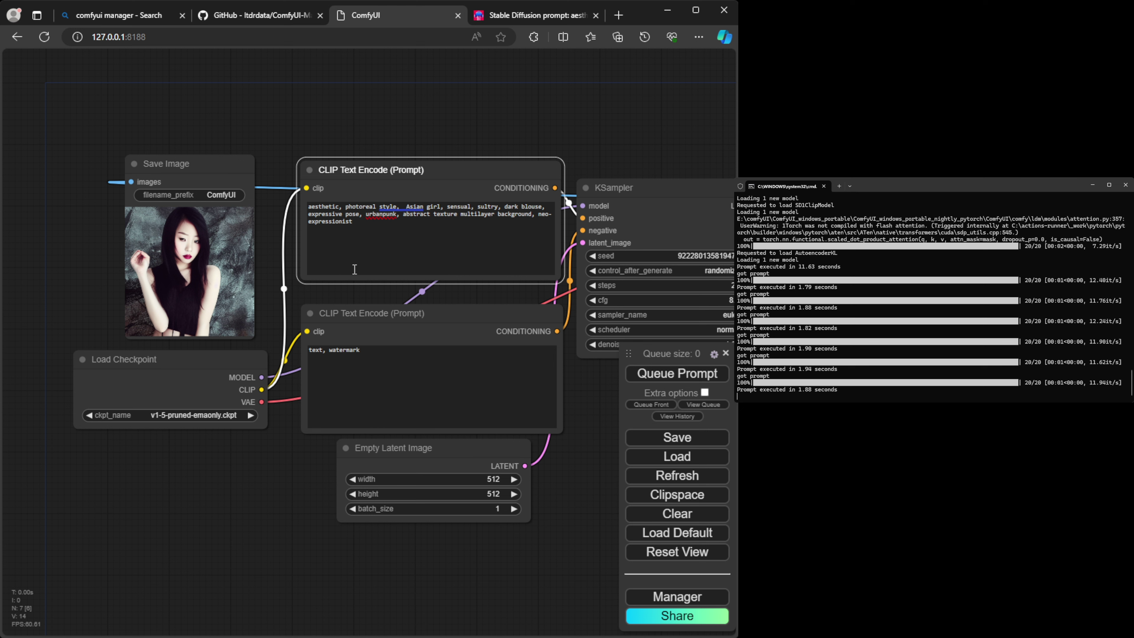
click(361, 224)
drag(367, 223, 286, 208)
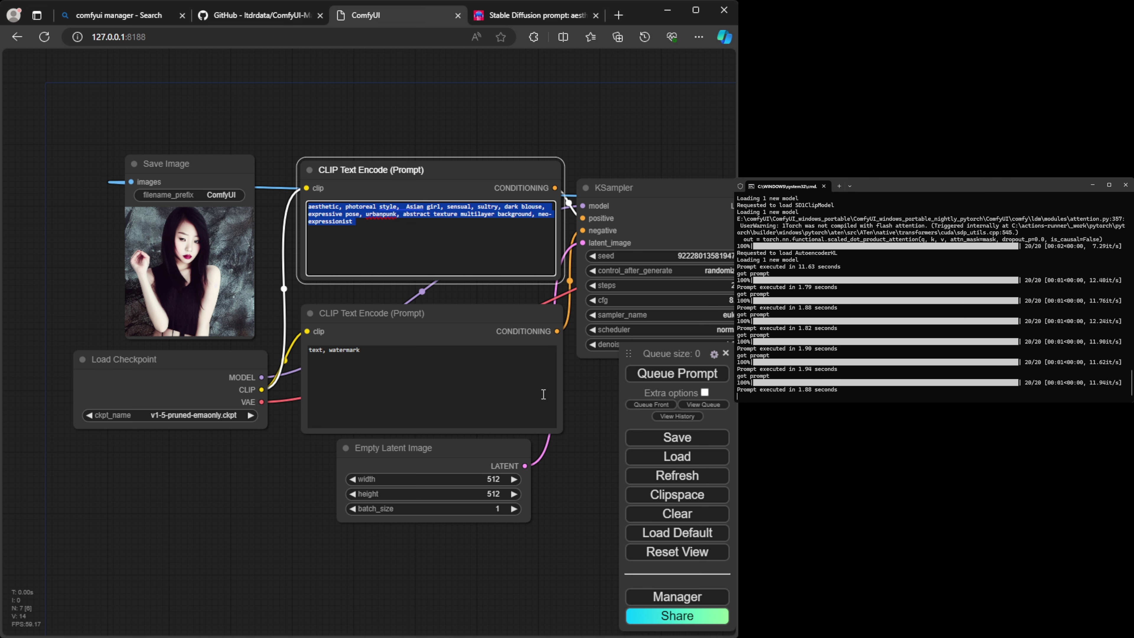
text(youtube thum)
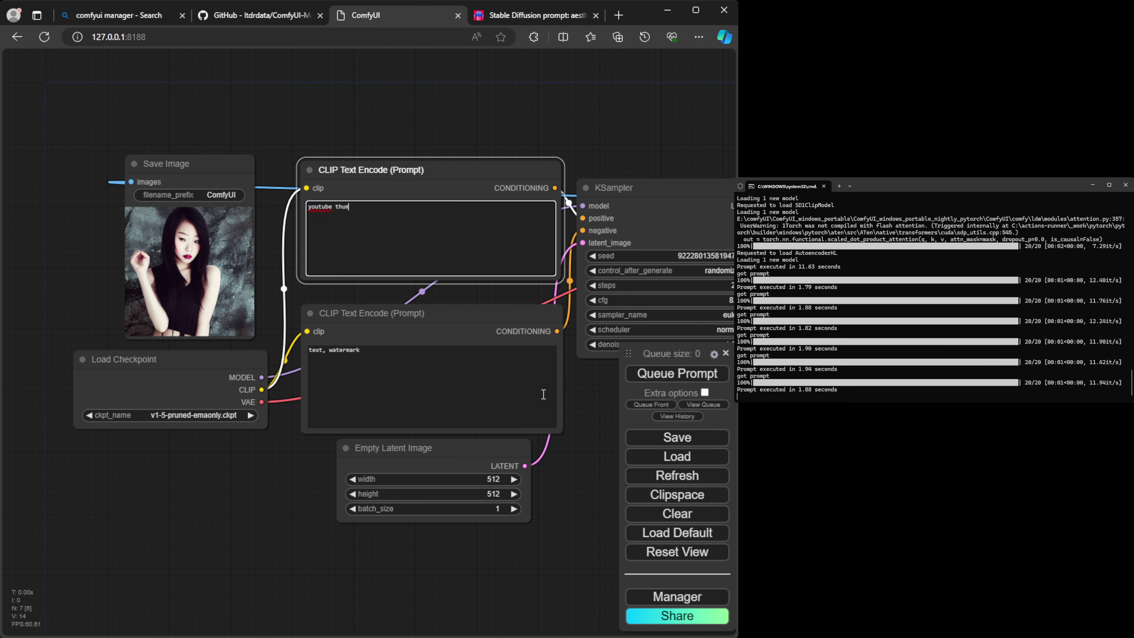
text(bnail image,)
text(installation of software, desik)
key(BackSpace)
text(ktop)
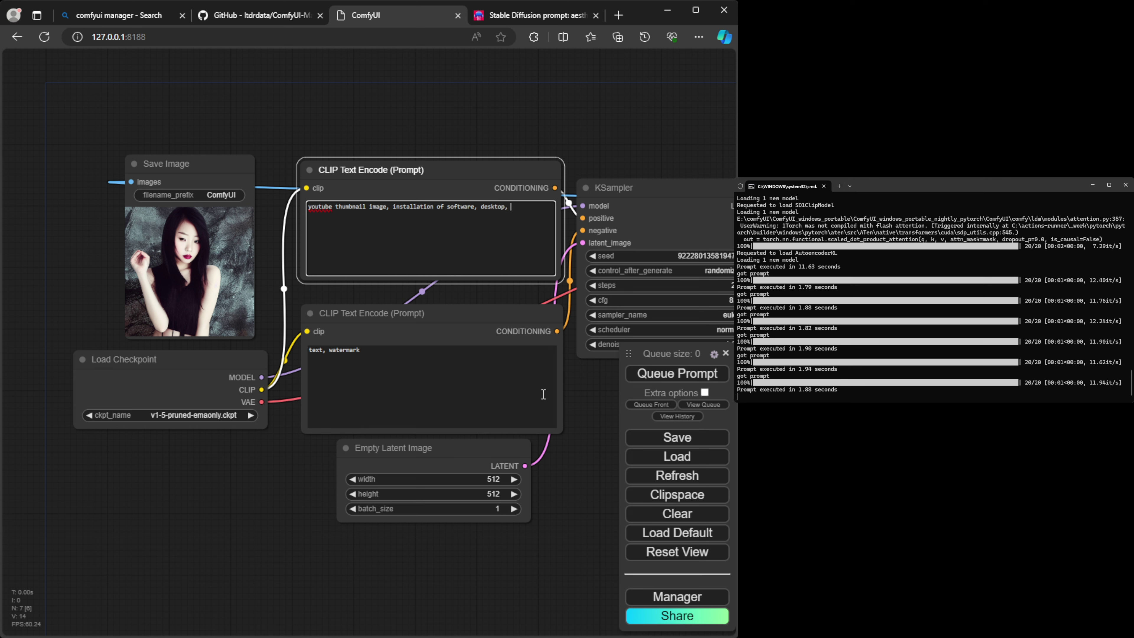
text(, monitor, dark room)
click(678, 374)
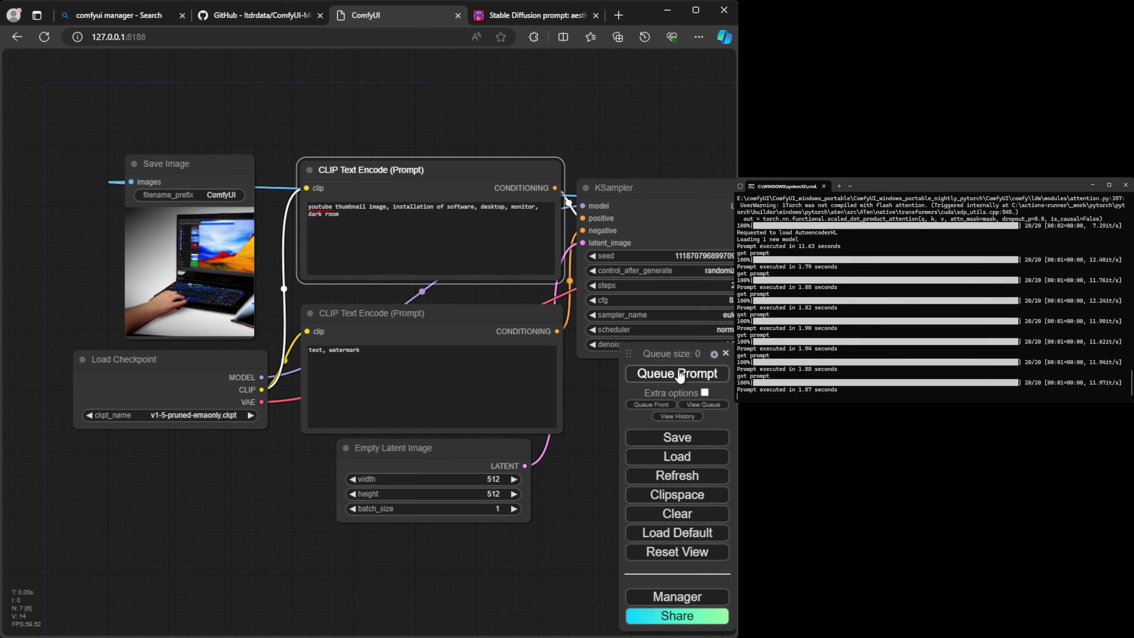
Append ", artist in shock" to the positive prompt and queue it twice for two image variations
click(358, 222)
text(, artist in s)
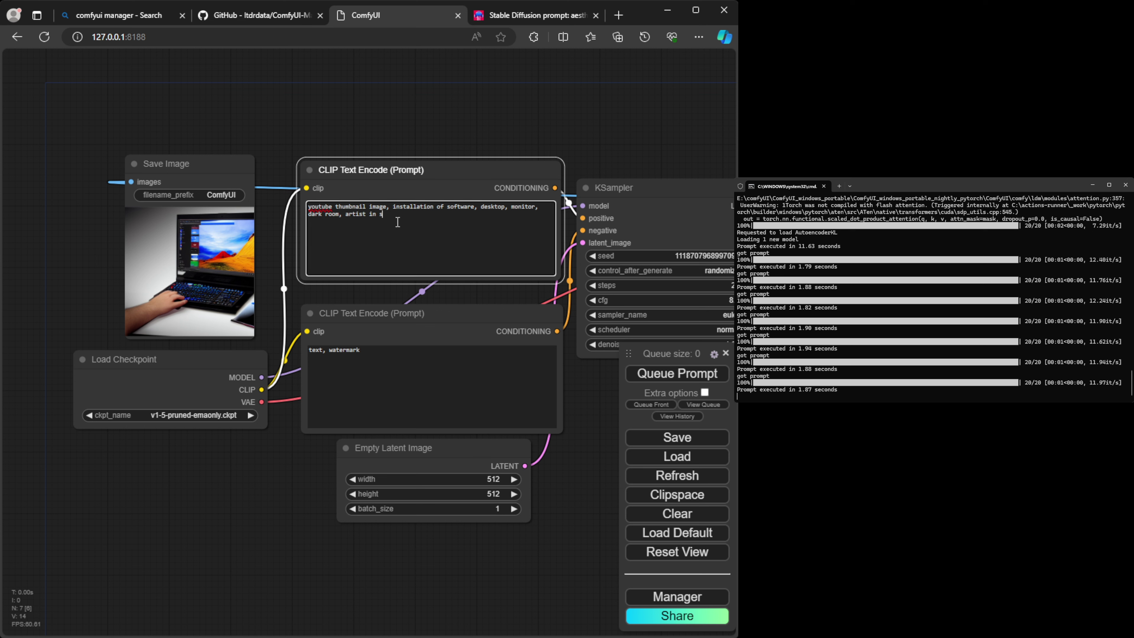
text(hock)
click(693, 374)
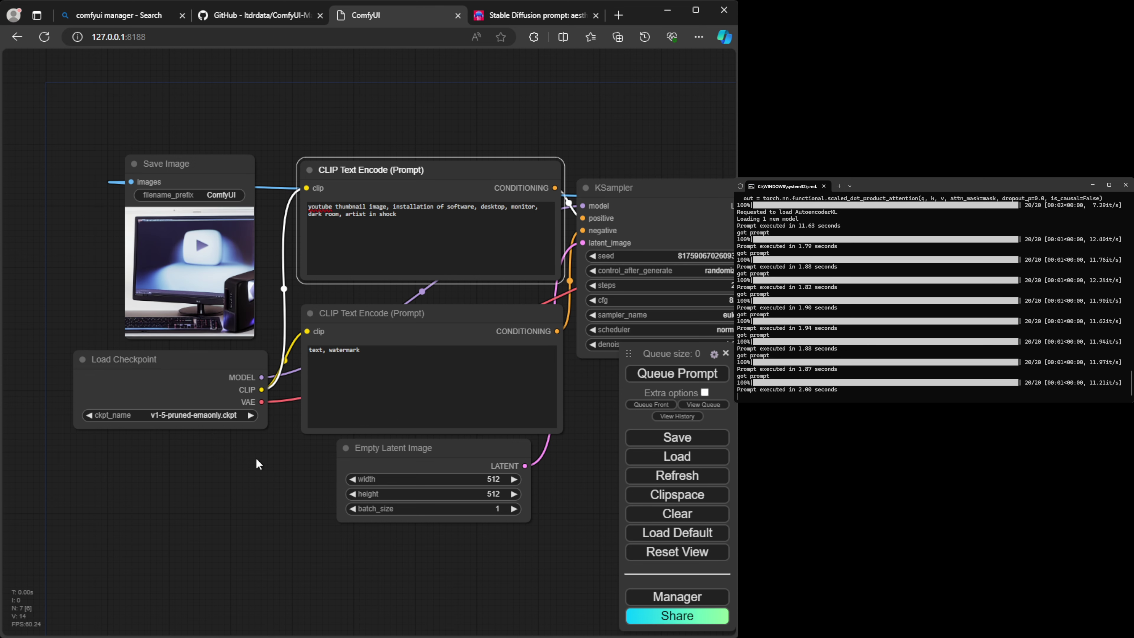
click(703, 375)
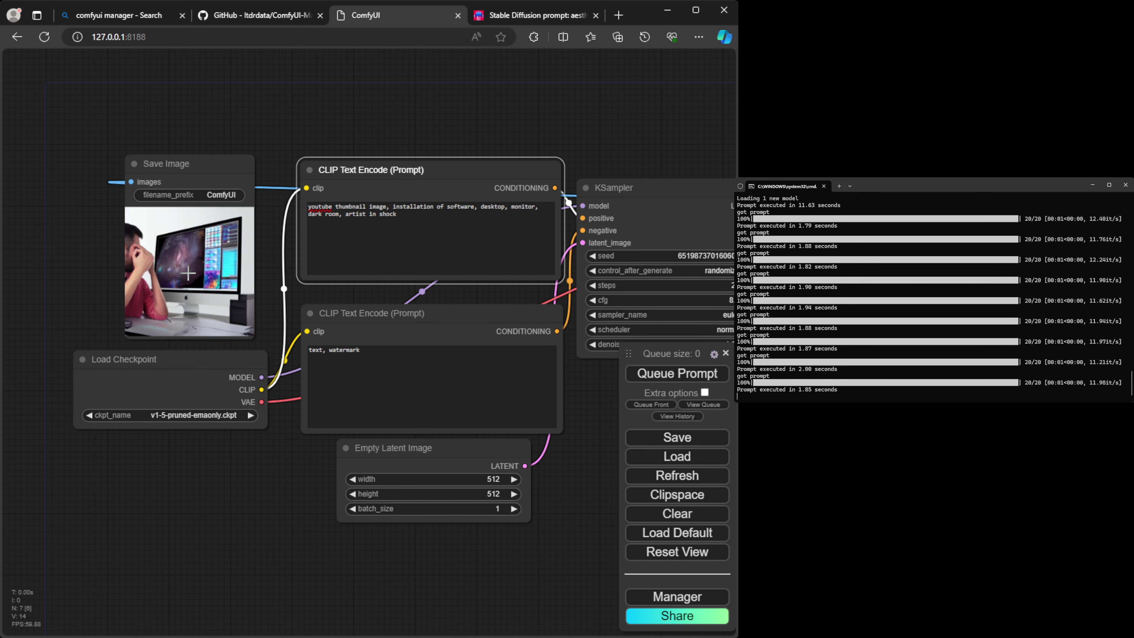
click(414, 215)
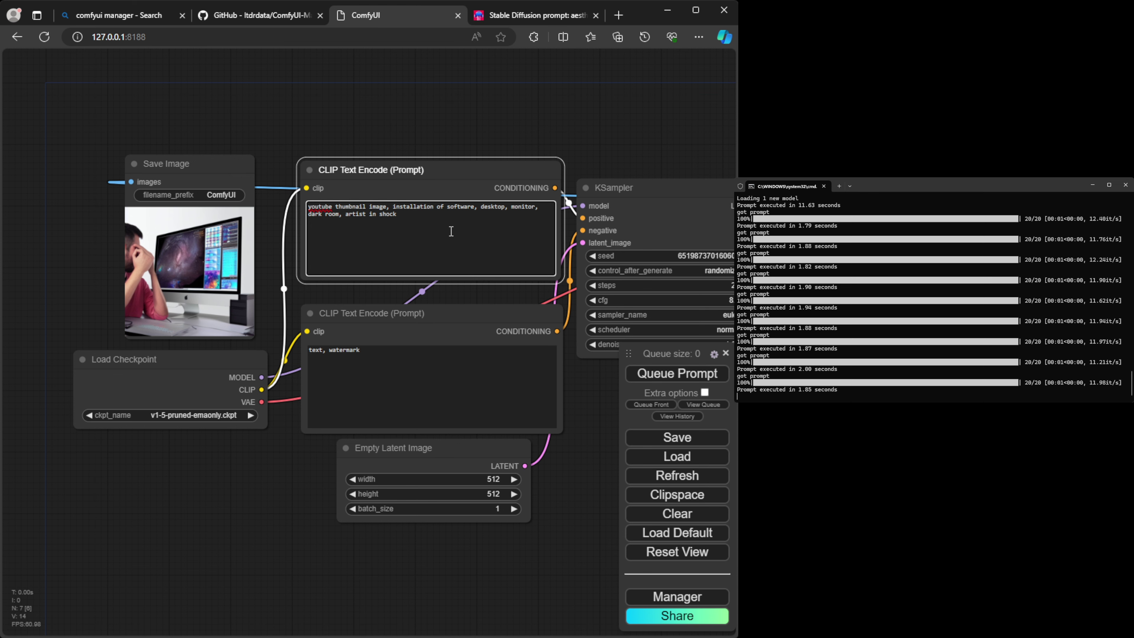
scroll(500, 521, down, 2)
drag(498, 519, 411, 480)
scroll(474, 466, down, 3)
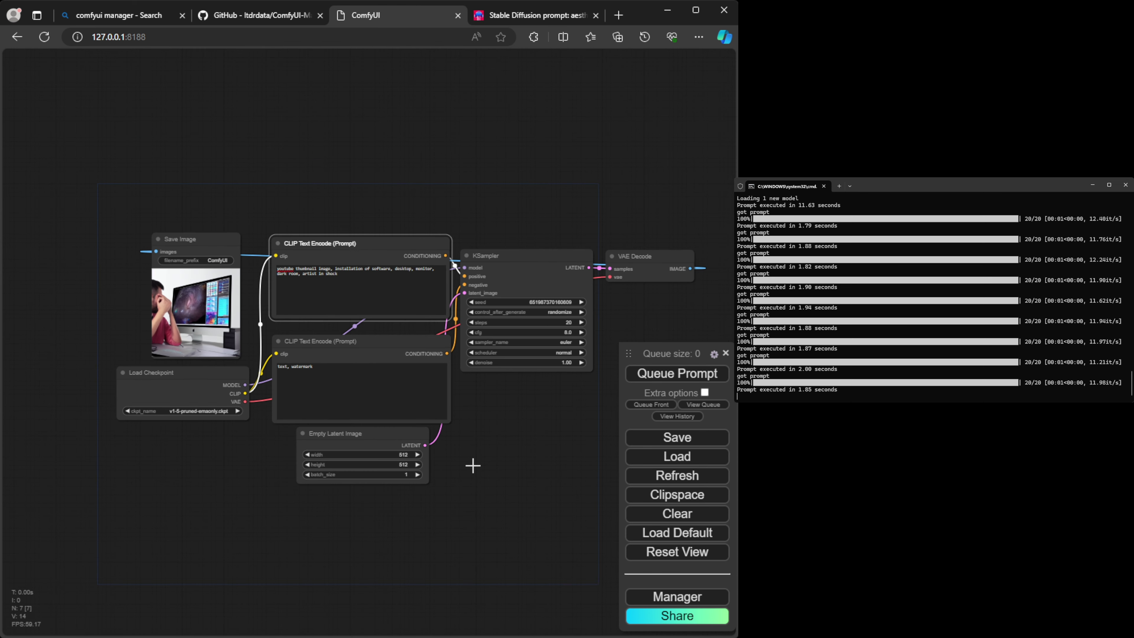
drag(496, 397, 494, 366)
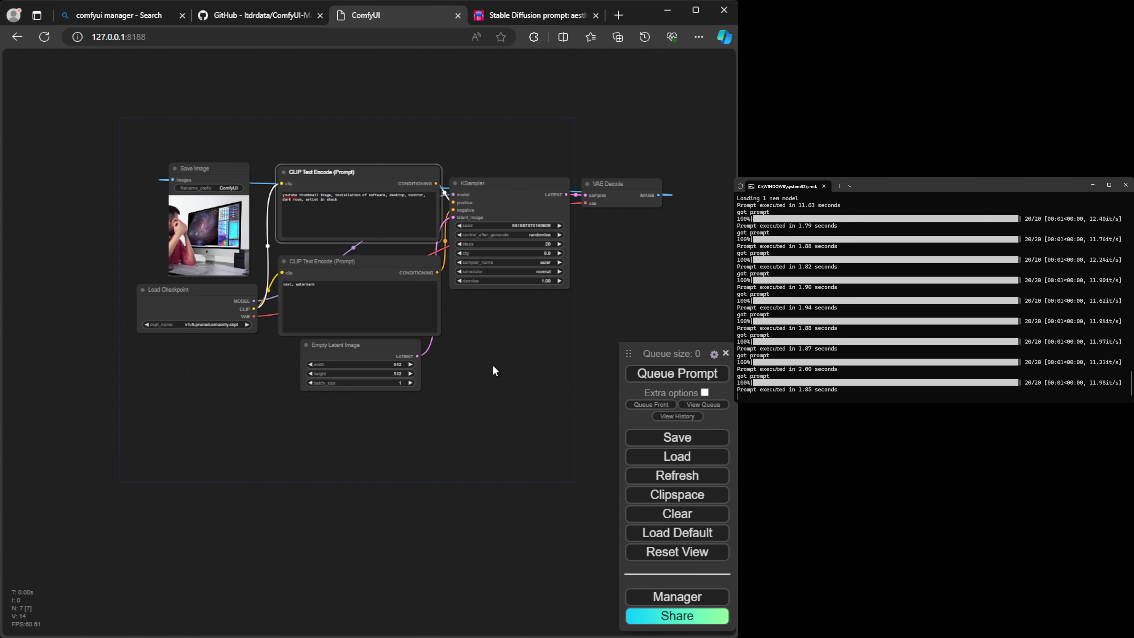
scroll(480, 410, up, 1)
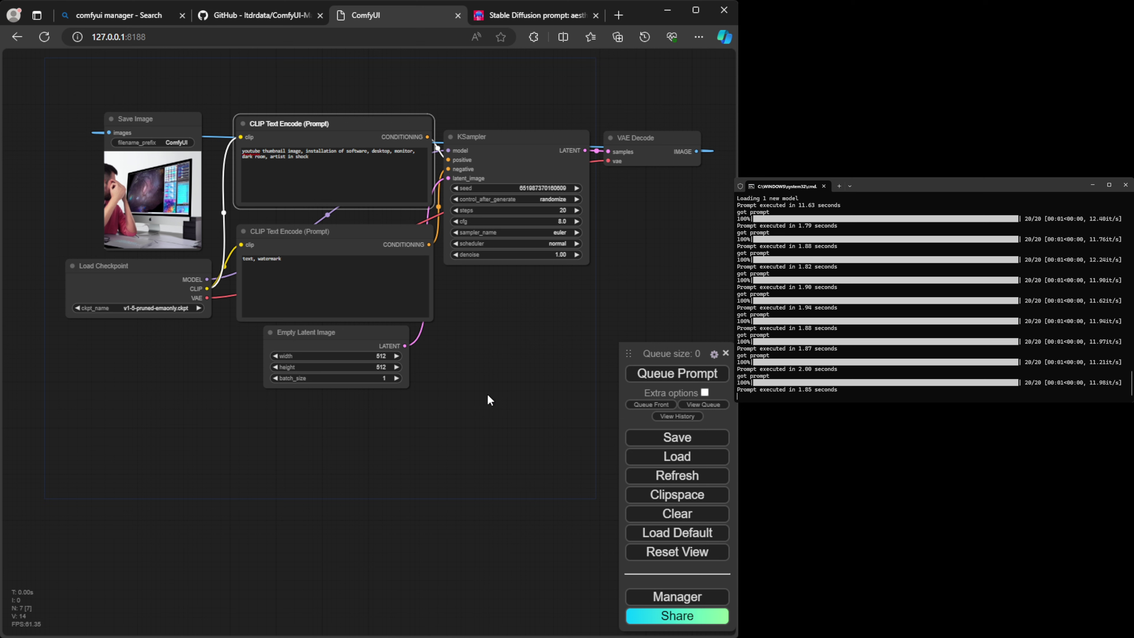
click(686, 460)
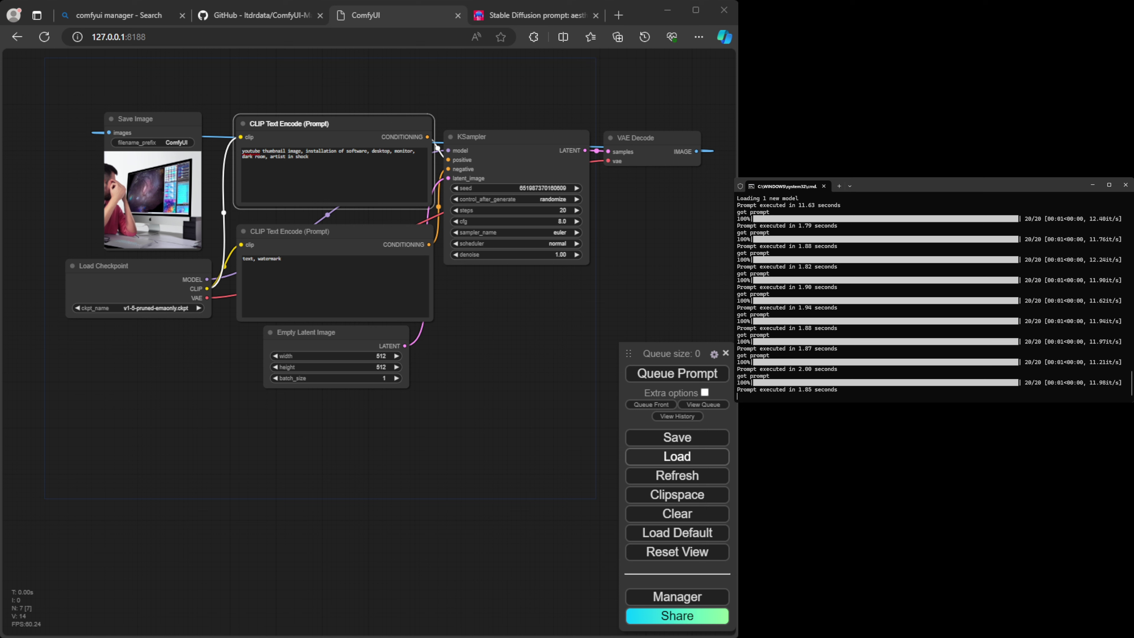
click(530, 400)
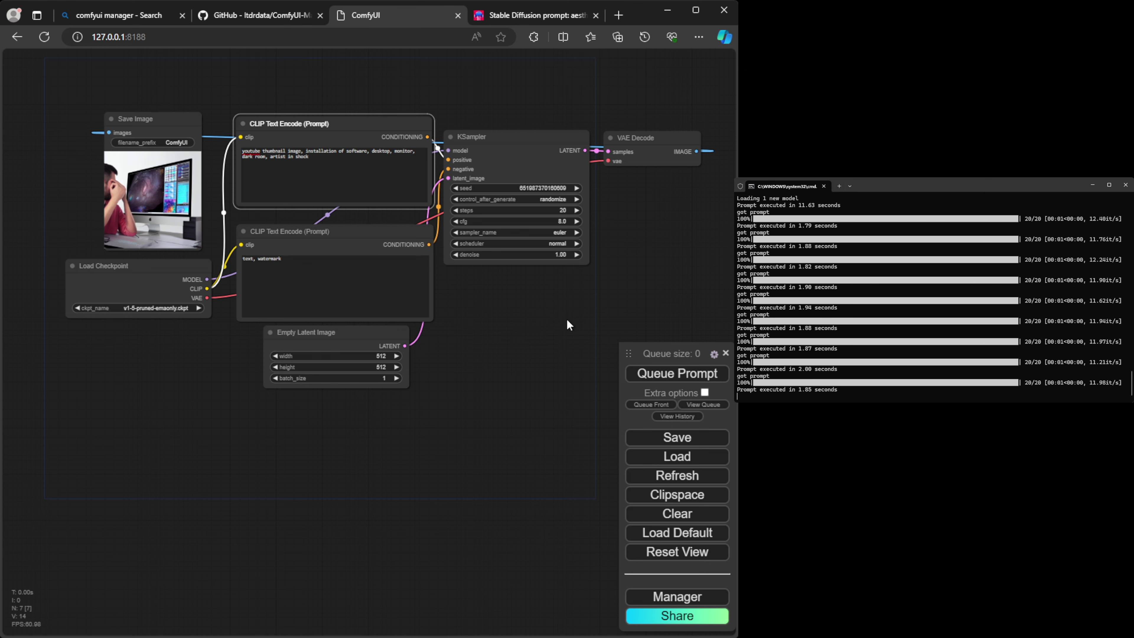
Search Bing for "comfyui" and open the comfyanonymous/ComfyUI repository on GitHub
click(137, 17)
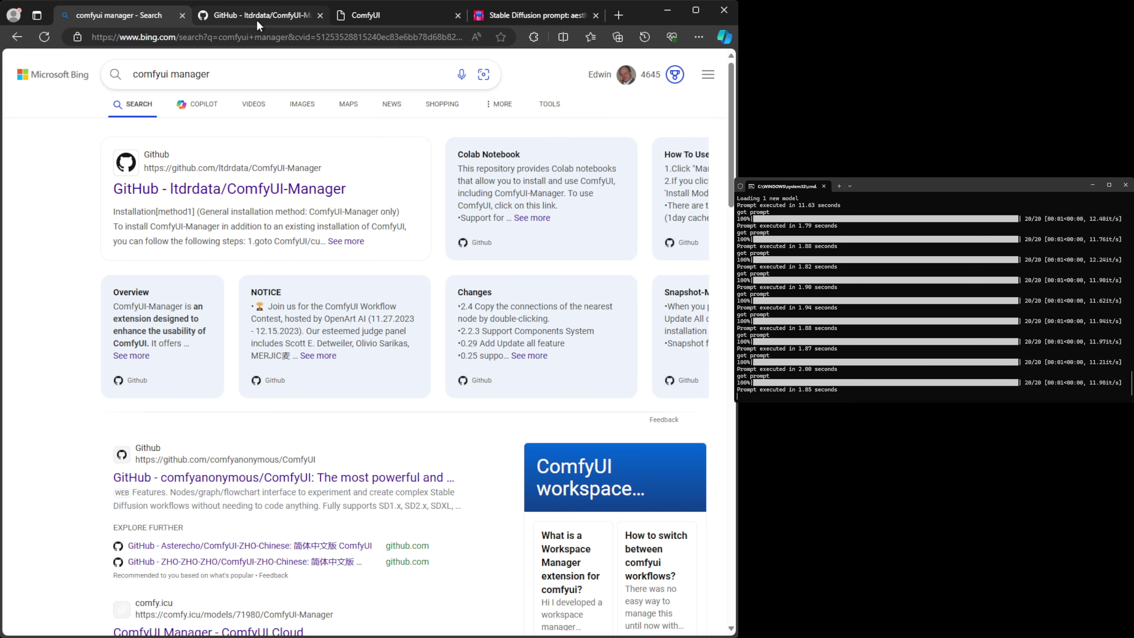
click(255, 19)
click(113, 17)
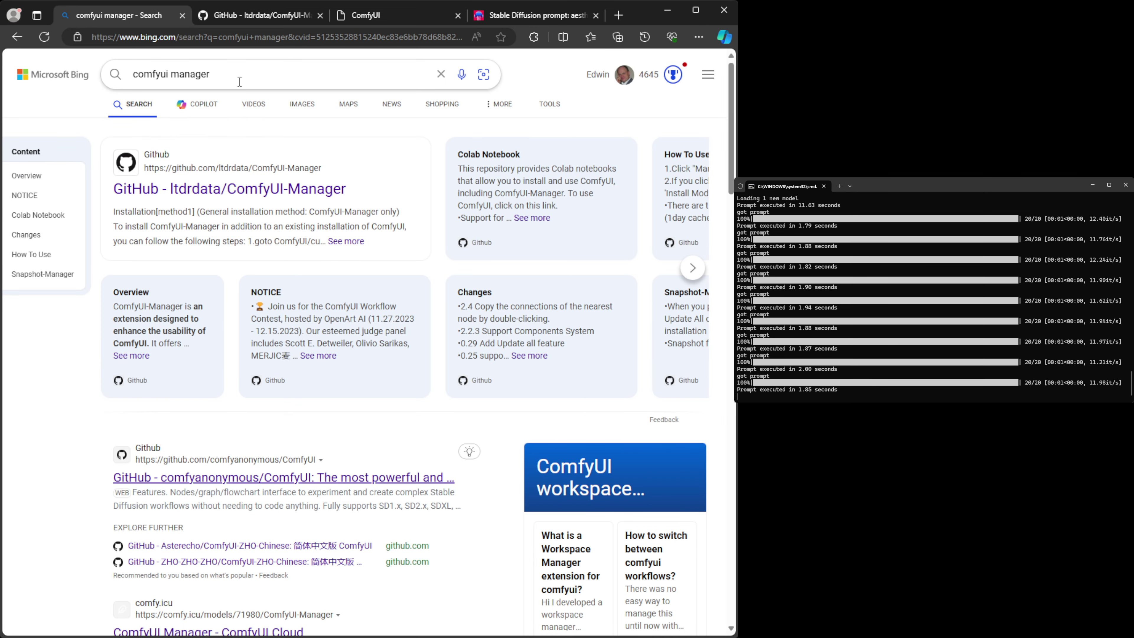
drag(239, 76, 170, 75)
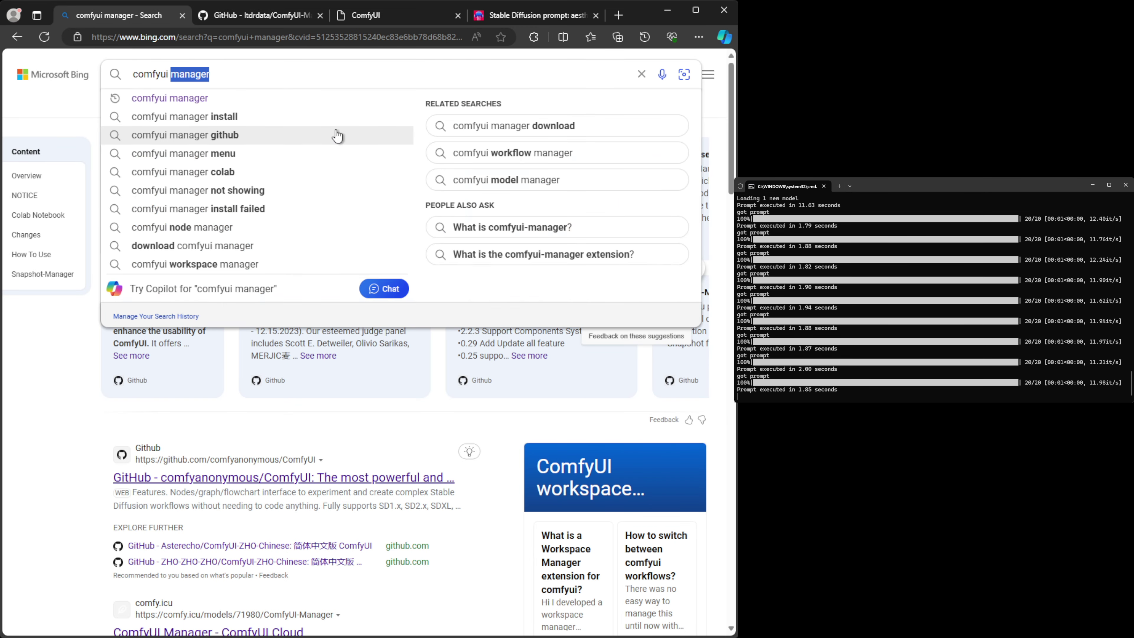
key(BackSpace)
key(Return)
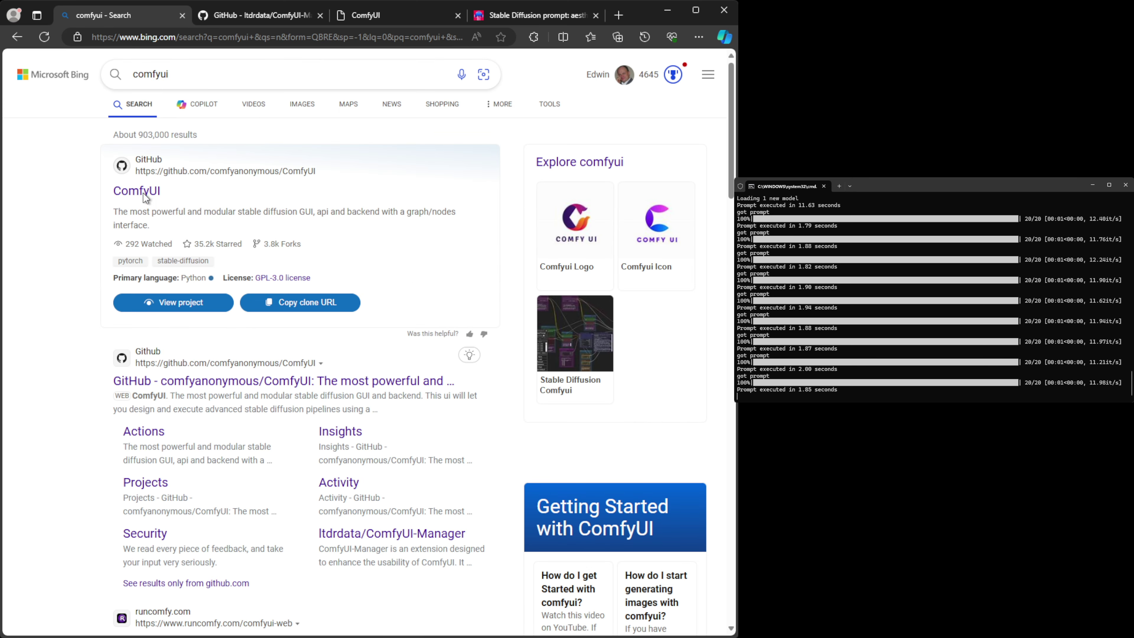
click(143, 193)
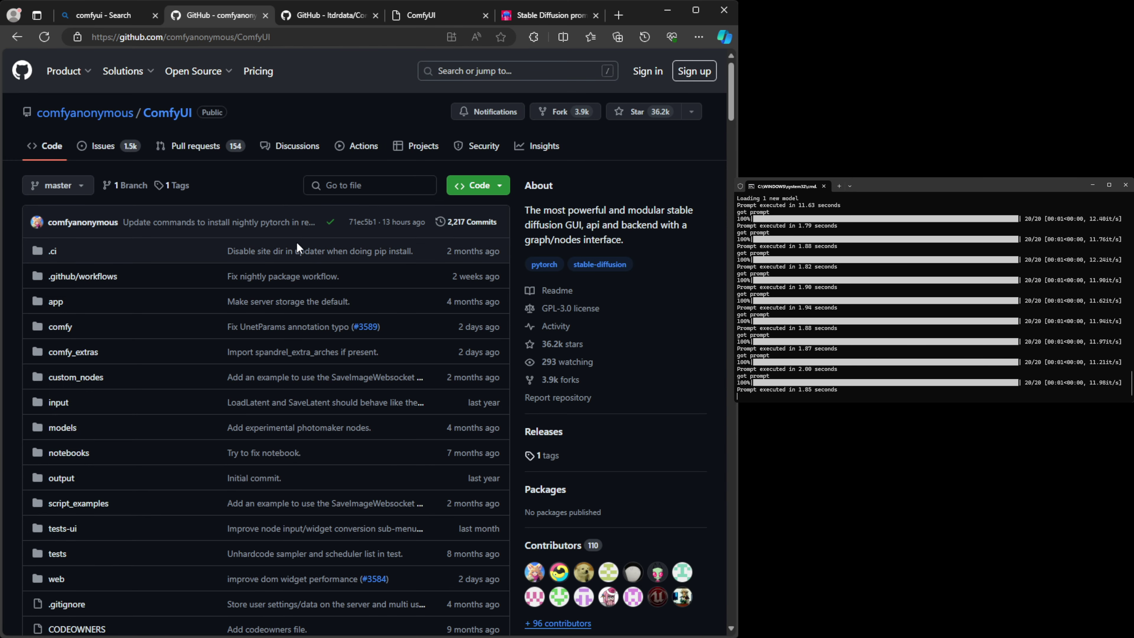
Open the ComfyUI Examples page linked in the repository's README and look through its list of advanced workflow examples
scroll(304, 246, down, 15)
scroll(315, 303, down, 3)
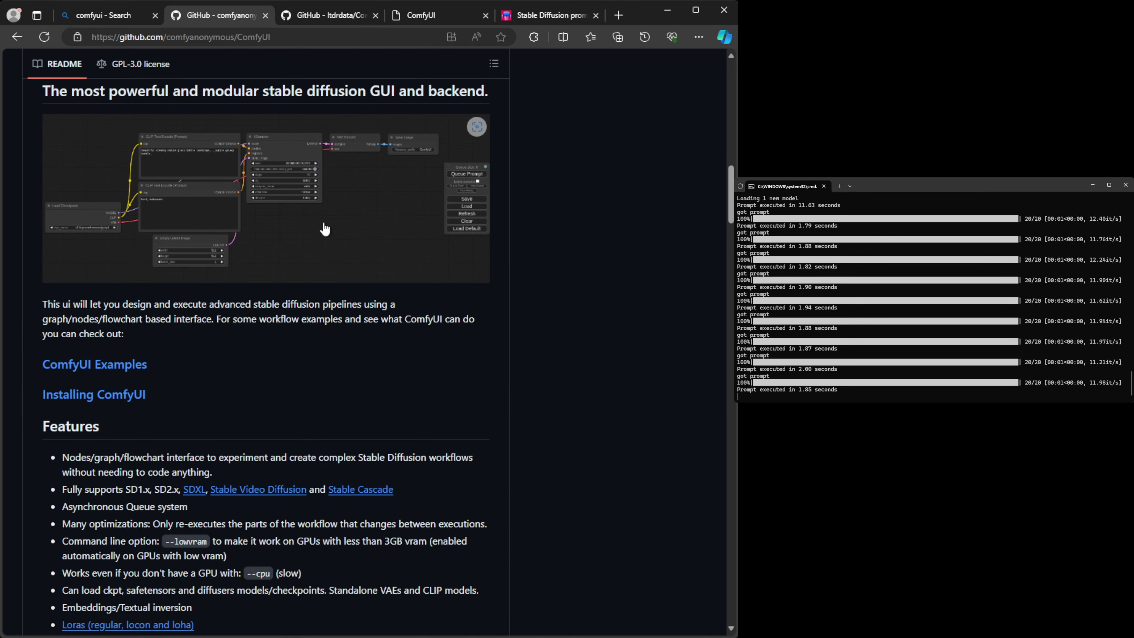
scroll(325, 229, down, 6)
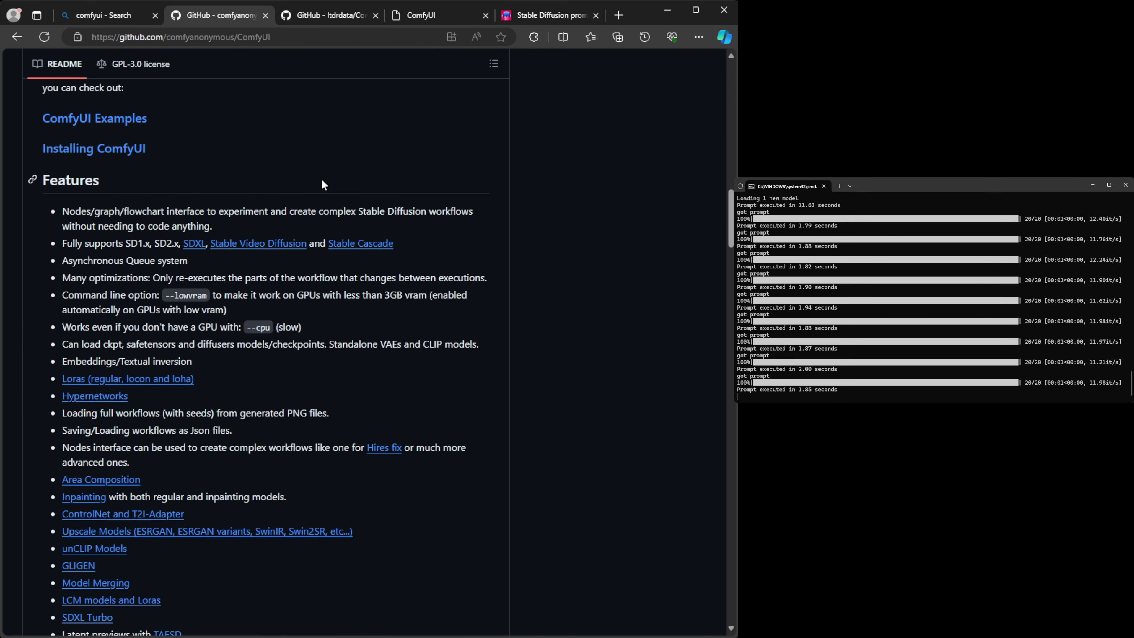
click(95, 118)
scroll(308, 216, down, 3)
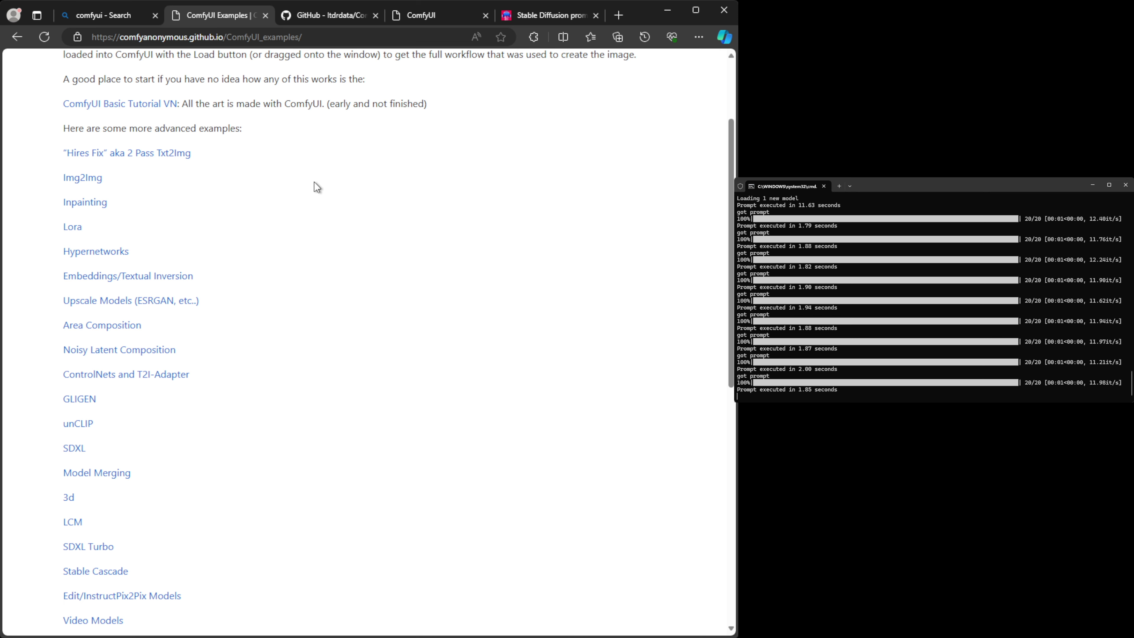
scroll(319, 176, down, 3)
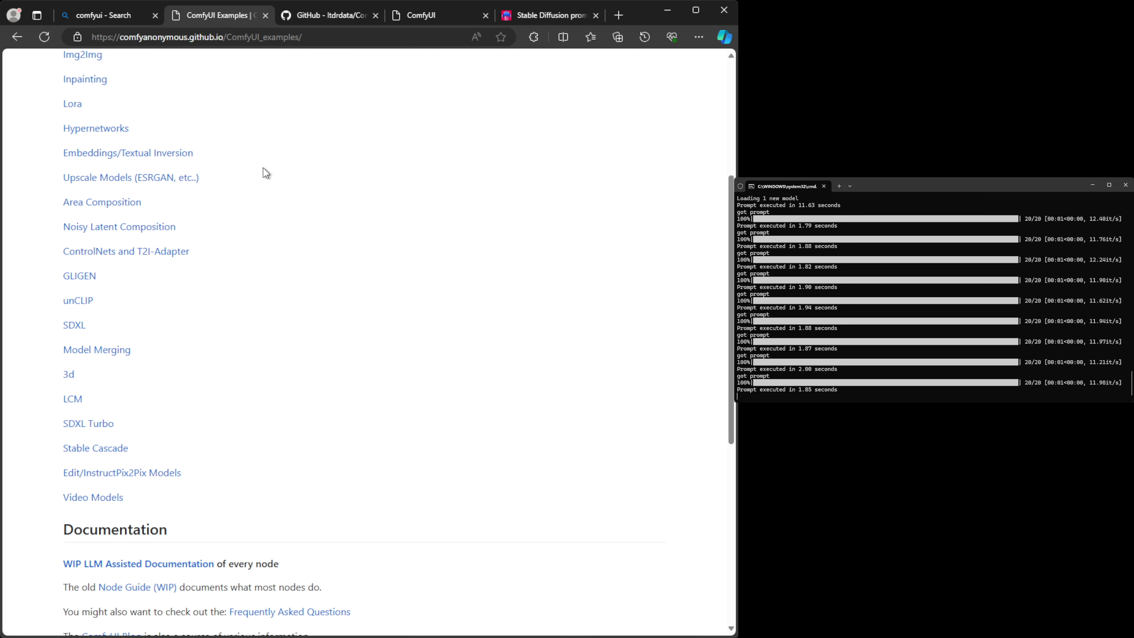
Open the Img2Img page from the ComfyUI Examples list and examine its explanation and sample workflow
scroll(263, 167, down, 3)
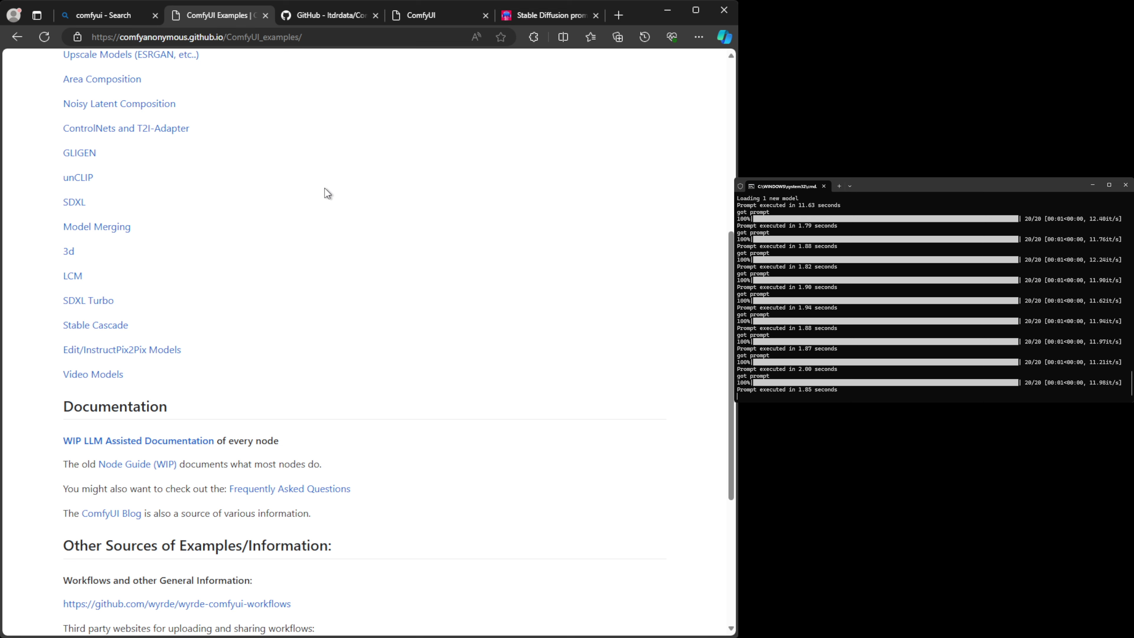
scroll(326, 181, down, 3)
scroll(323, 229, up, 6)
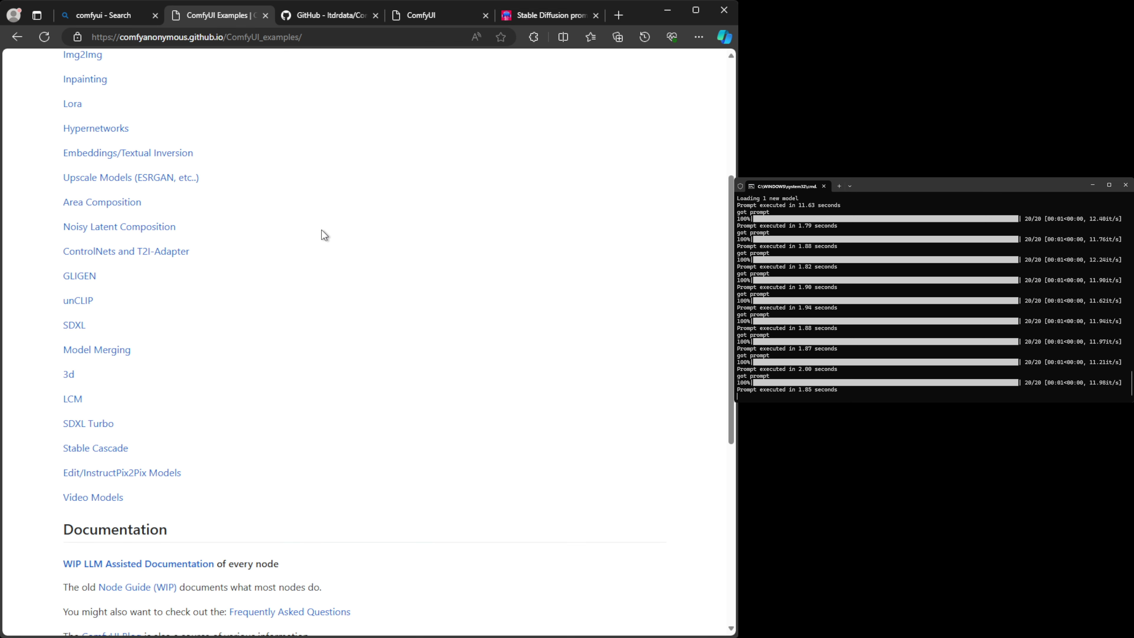
scroll(322, 230, up, 5)
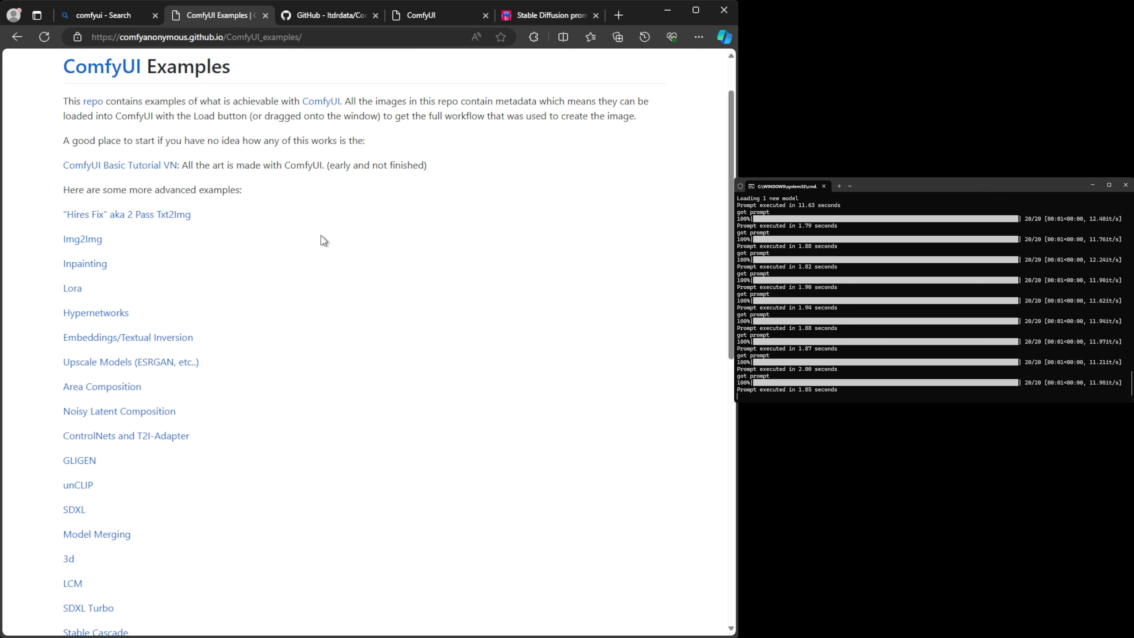
click(89, 241)
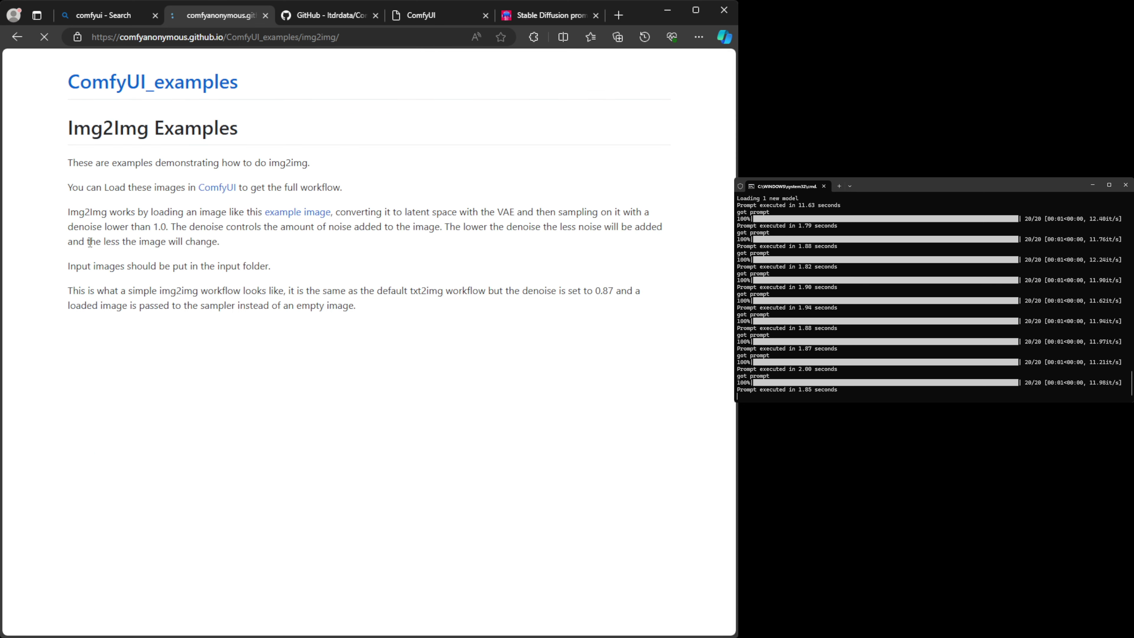
scroll(523, 264, down, 1)
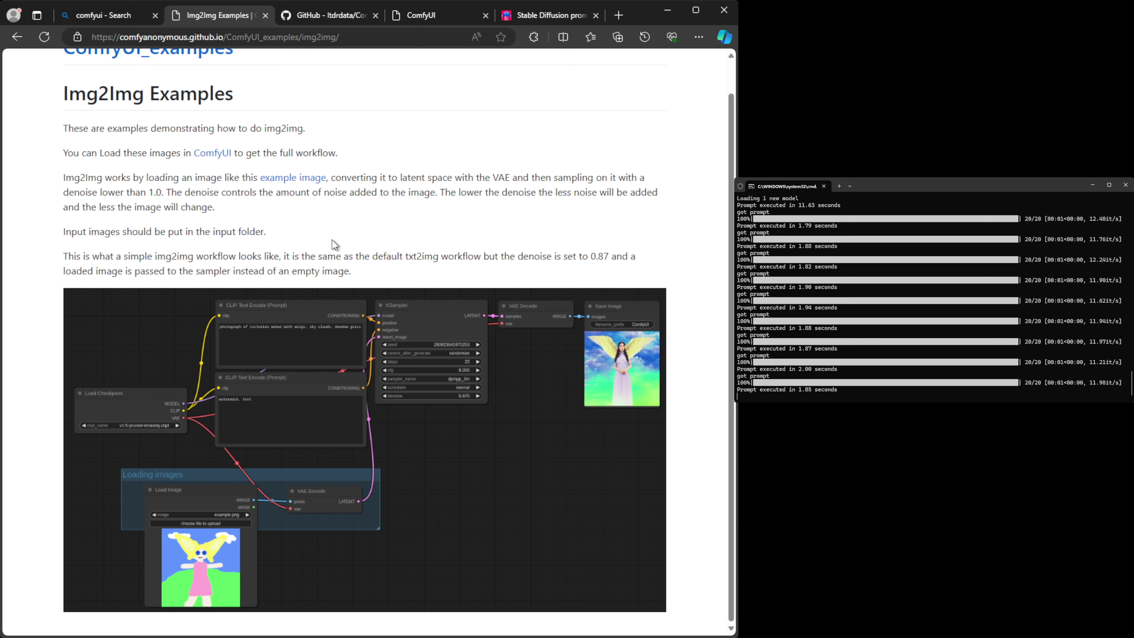
scroll(327, 198, up, 1)
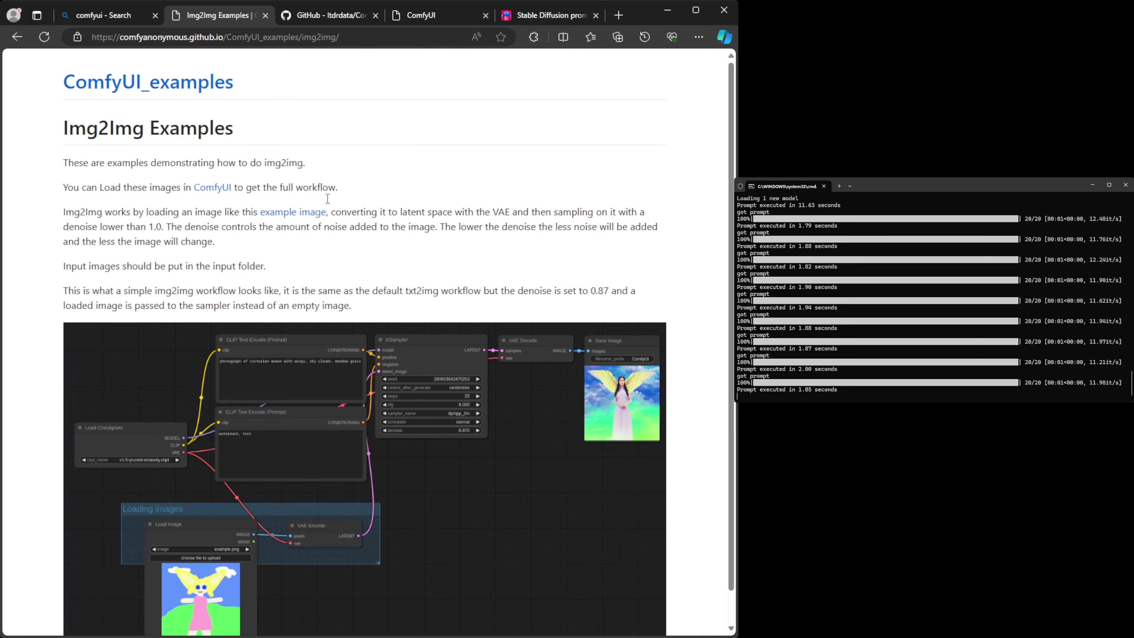
Return to the ComfyUI workflow and open the list of installable models in ComfyUI Manager
click(548, 17)
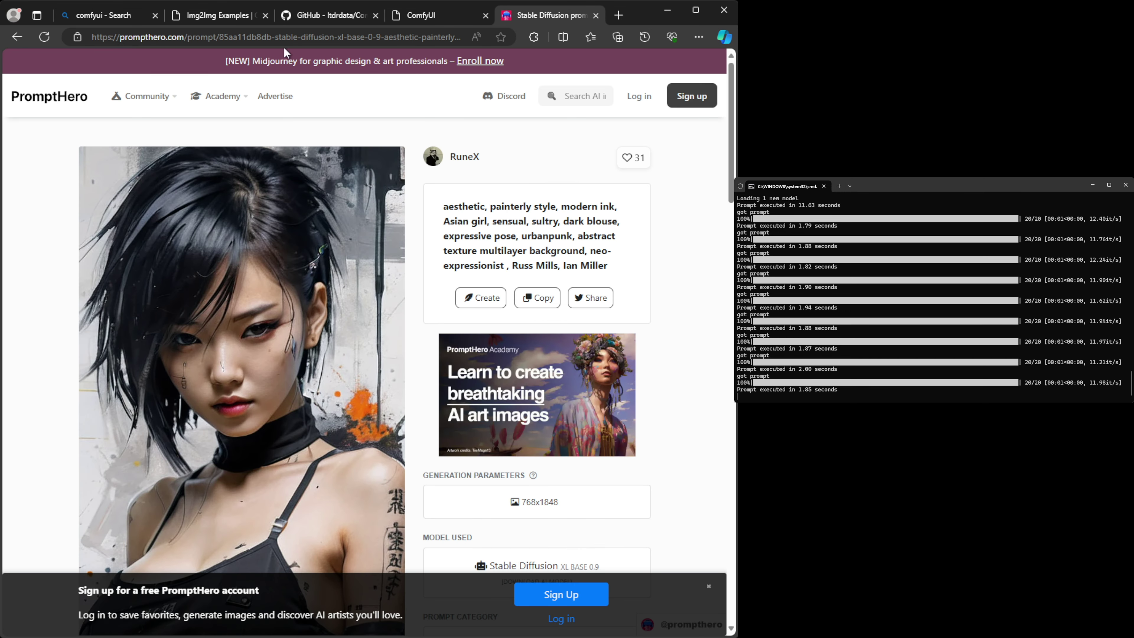
click(425, 18)
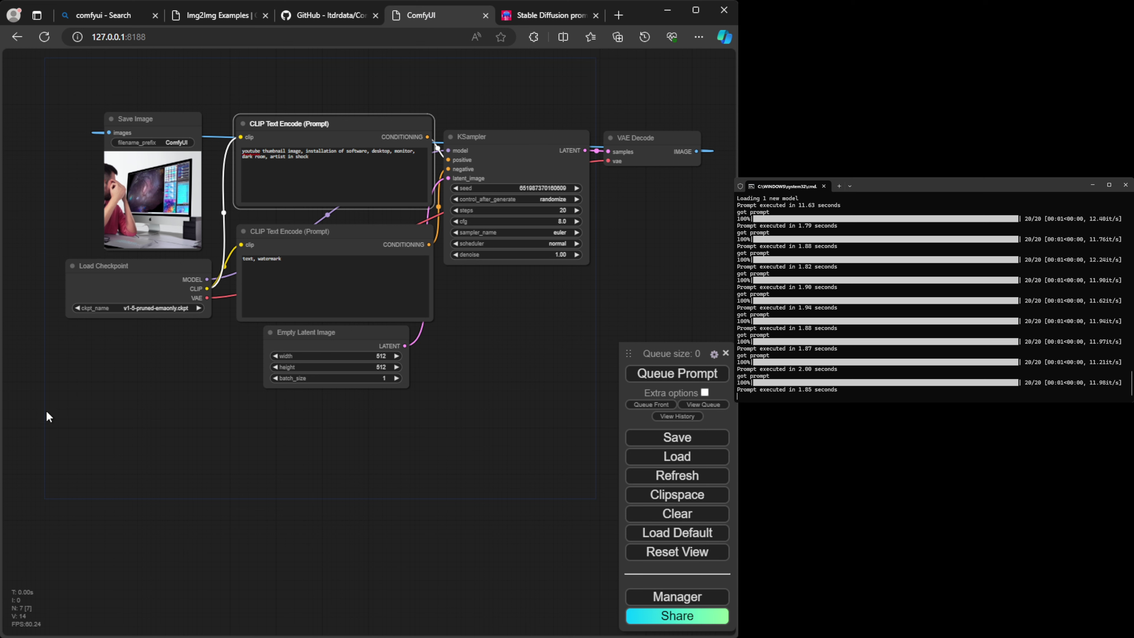
click(686, 600)
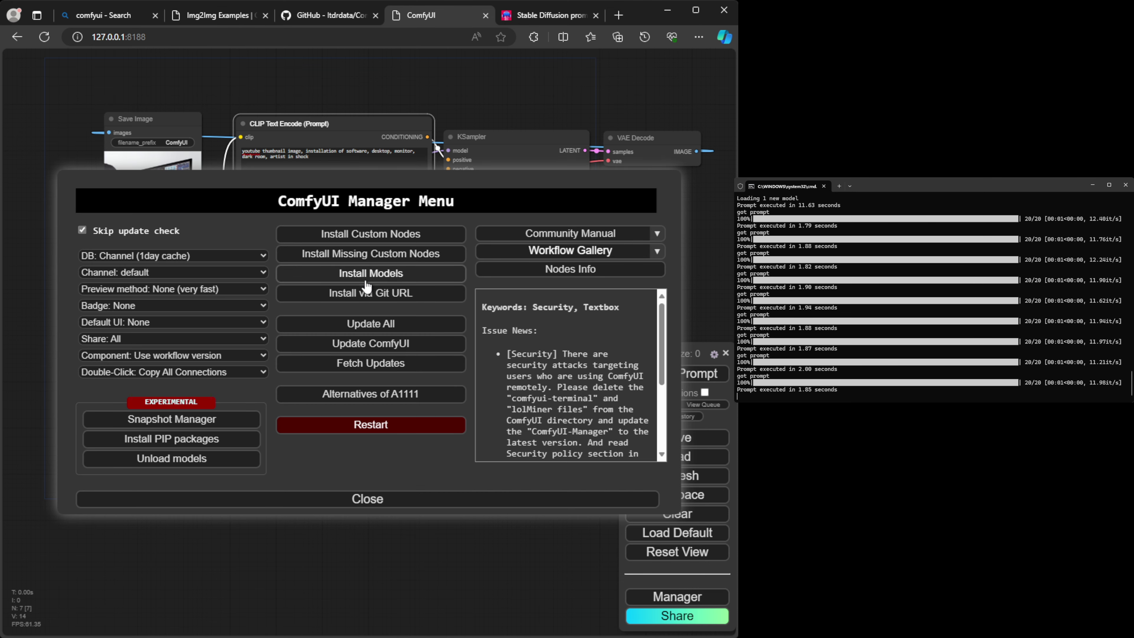
click(379, 273)
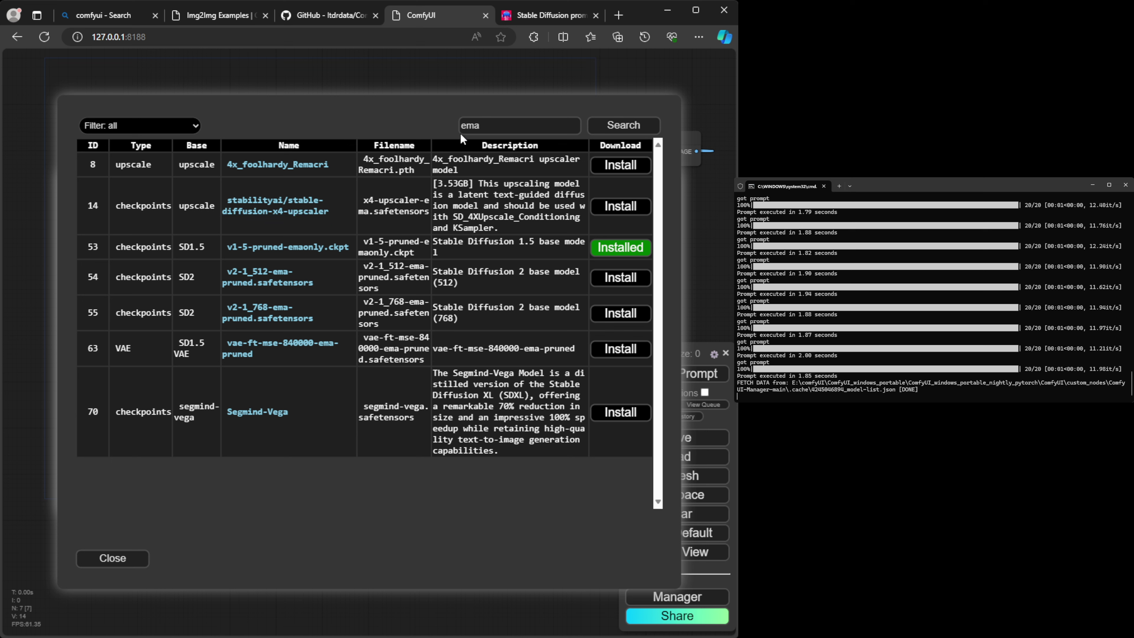
Search the installable models for "photoreal"
double_click(492, 126)
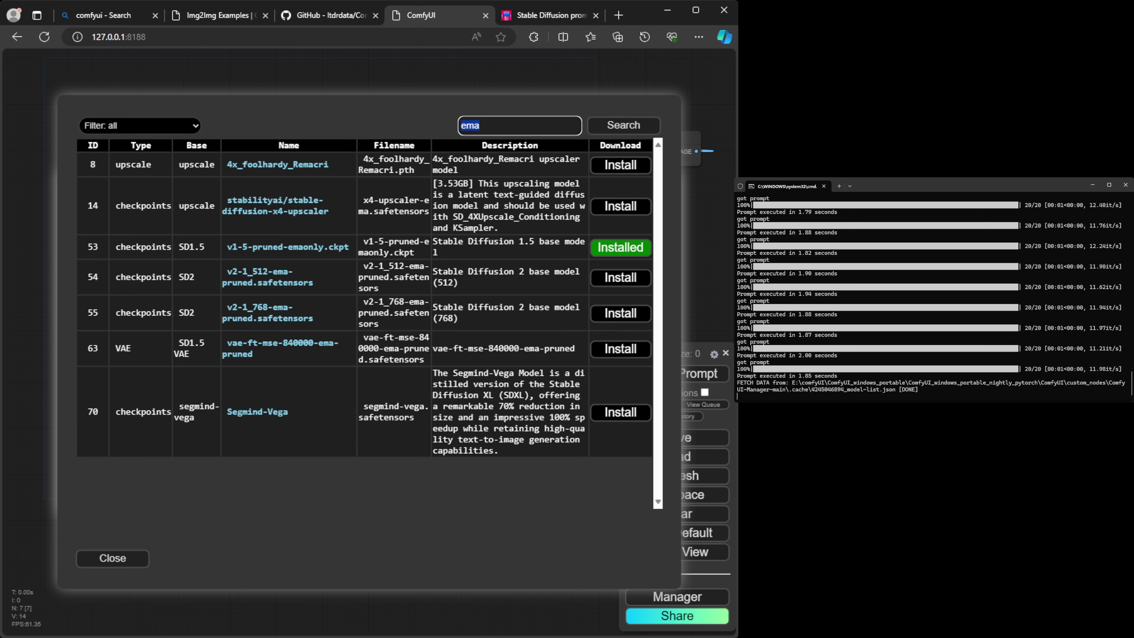
text(phoi)
text(t)
text(to)
text(reL)
text(AL)
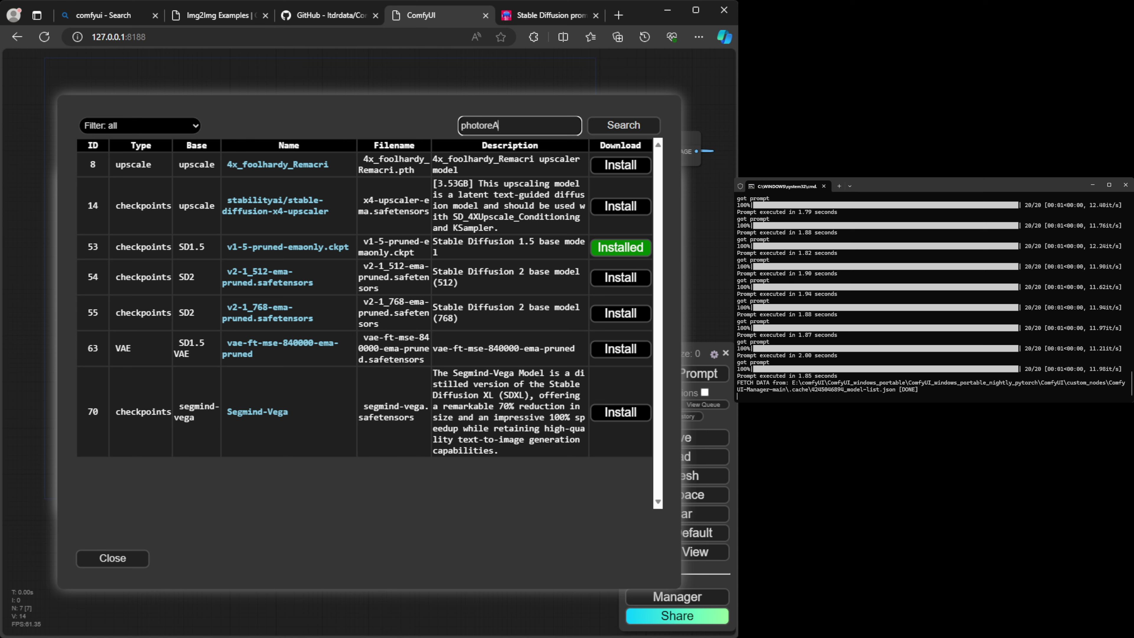
key(BackSpace)
key(BackSpace)
text(al)
key(Return)
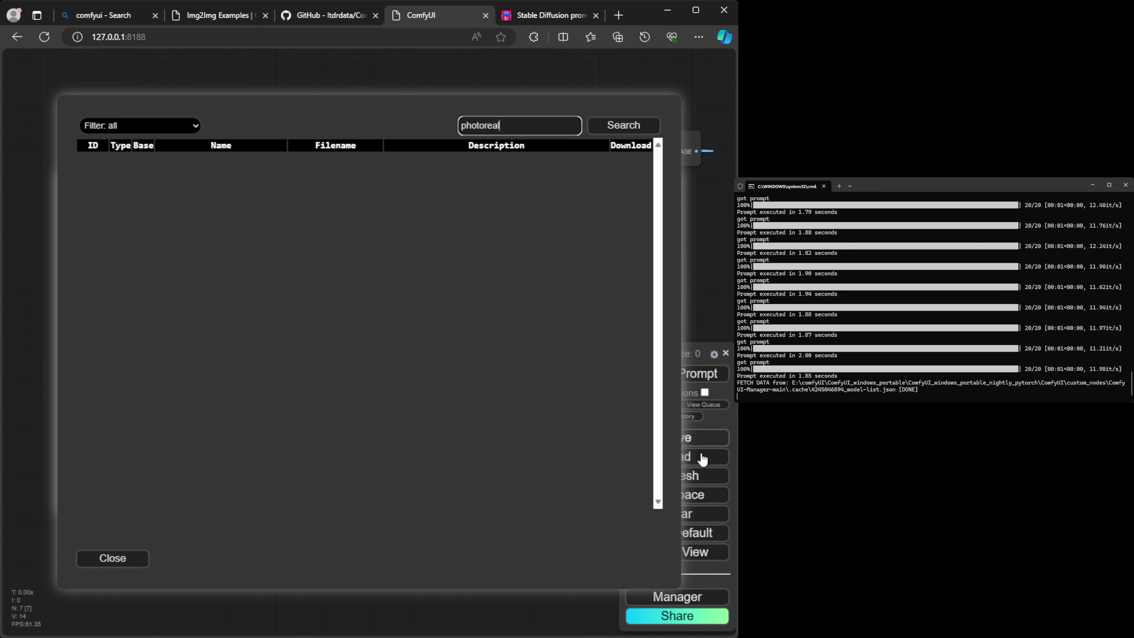
Shorten the model search term to "photo" and run the search again
key(BackSpace)
key(BackSpace)
key(BackSpace)
key(BackSpace)
key(Return)
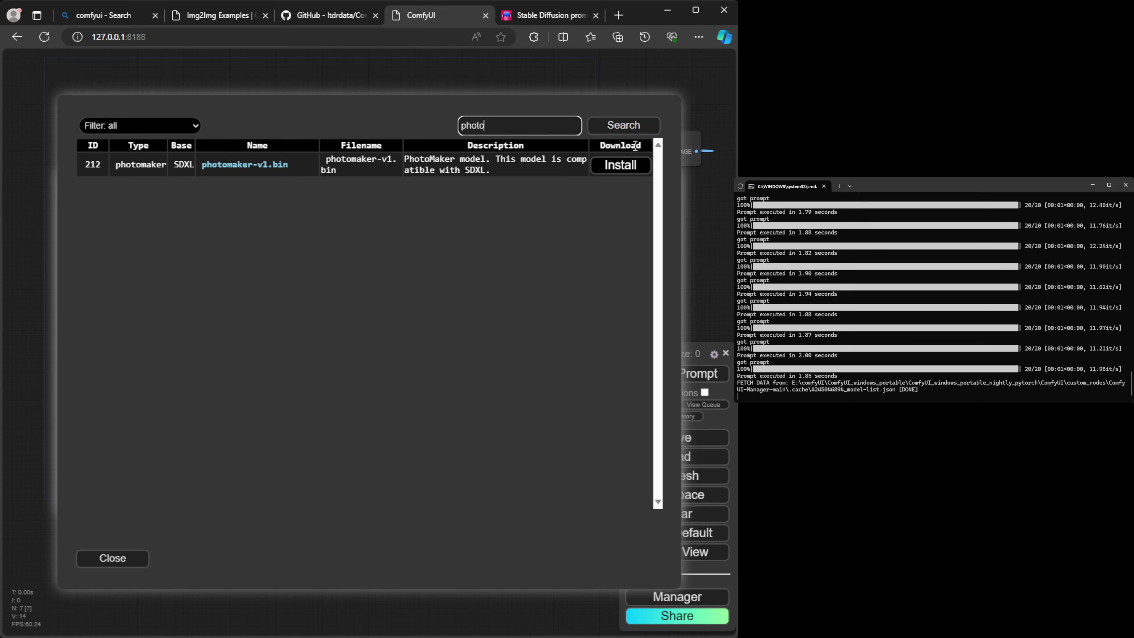
Search the installable models for "jugger" and close the model list and ComfyUI Manager
drag(491, 126, 442, 130)
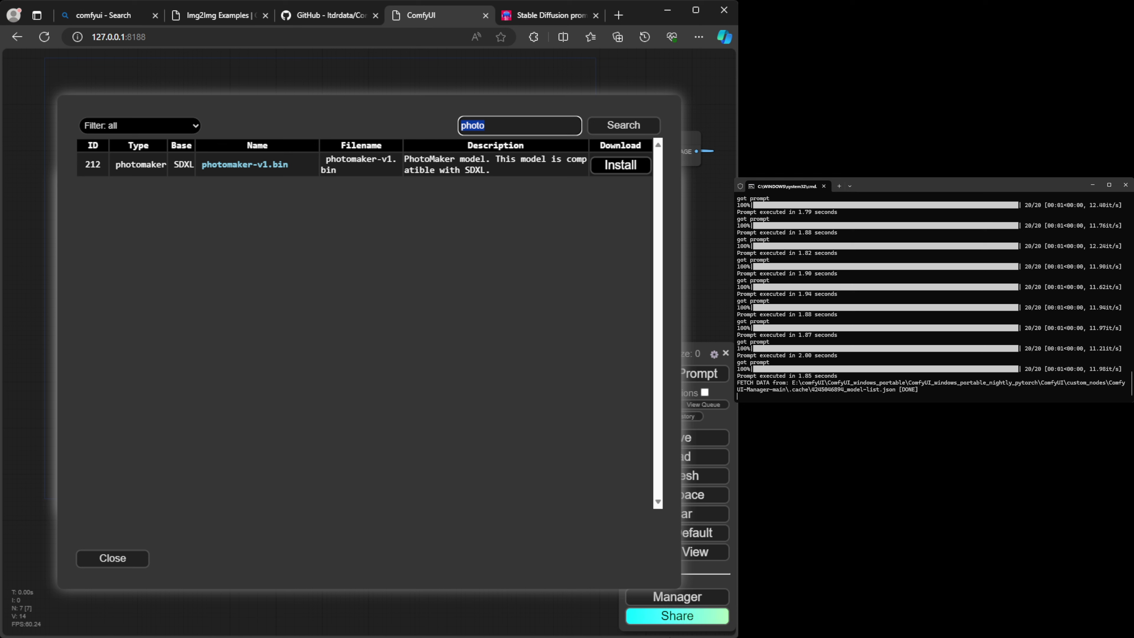
text(jugger)
key(Return)
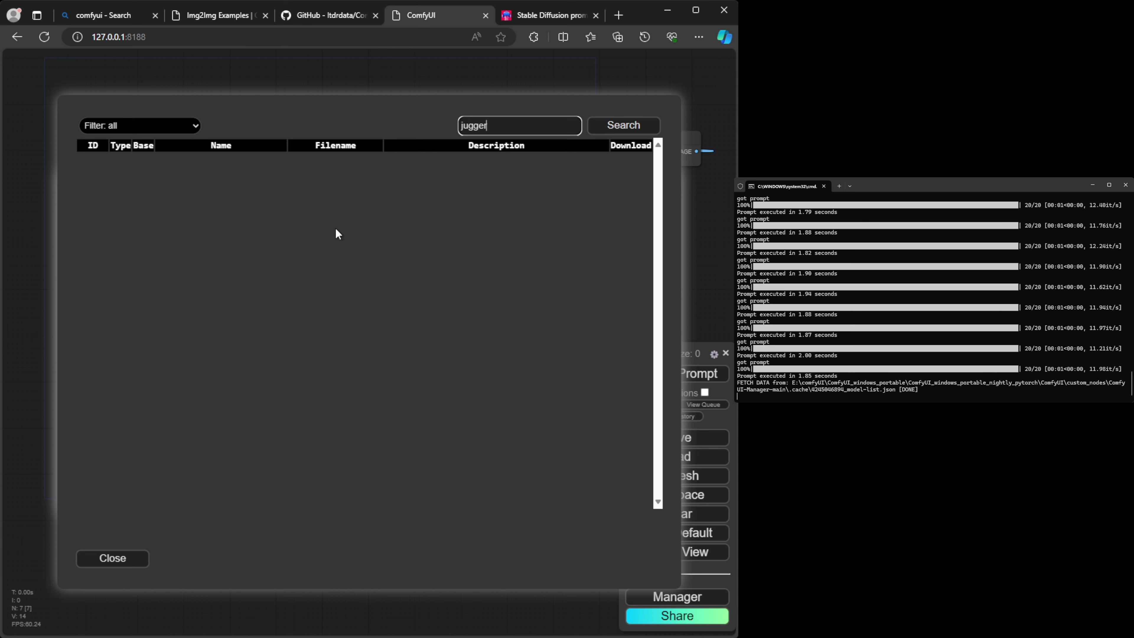
click(114, 560)
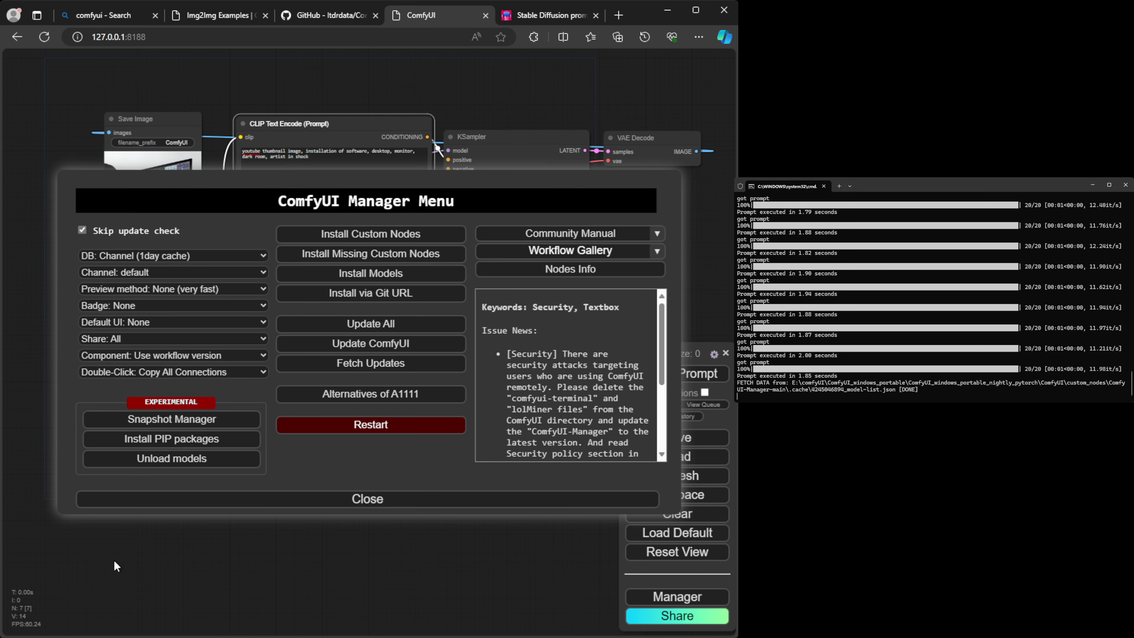
click(377, 504)
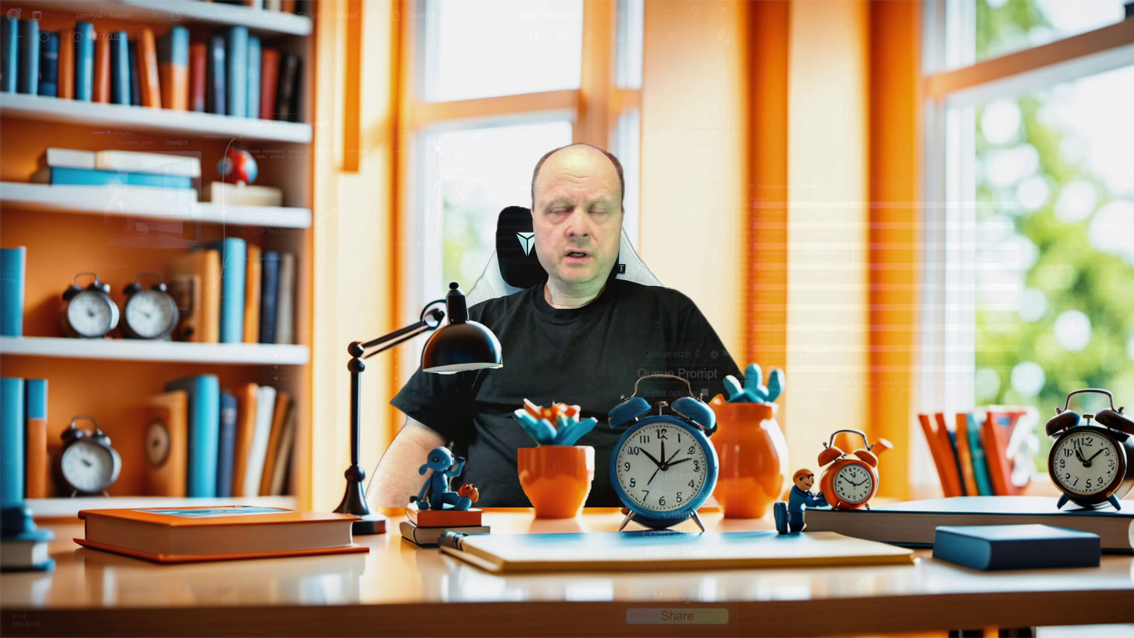